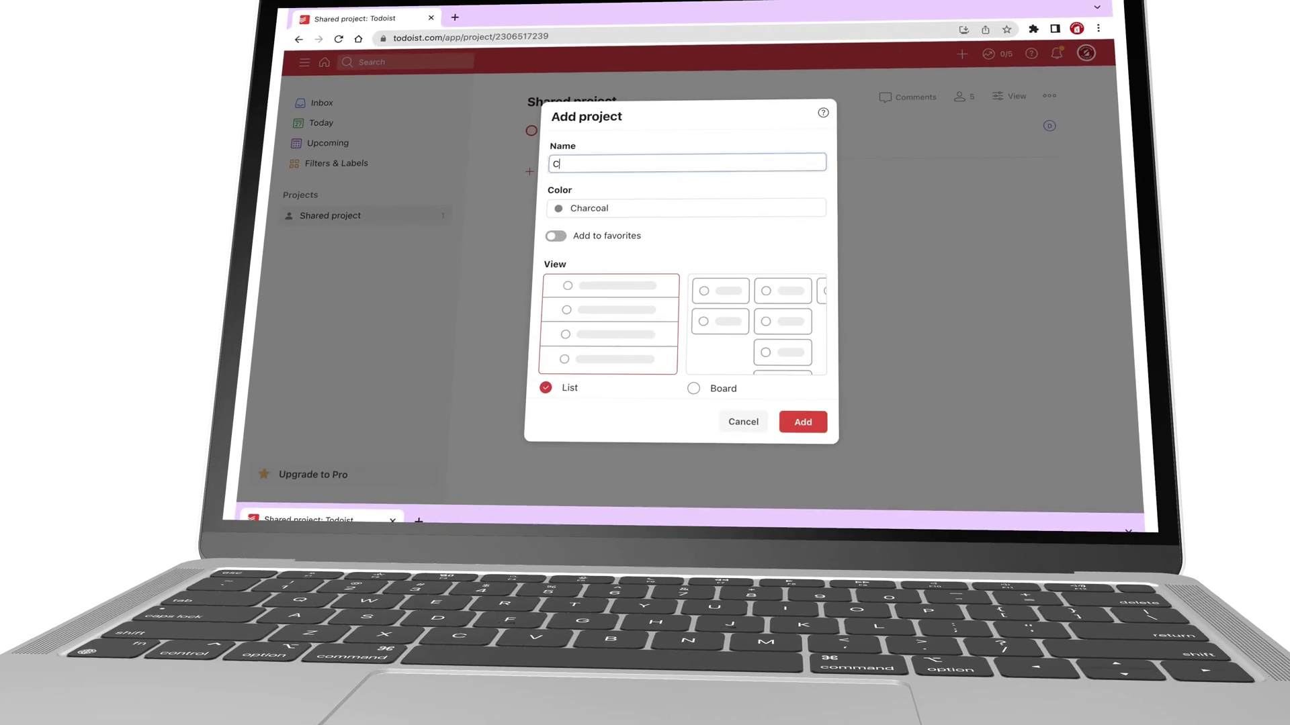
# Create the Complete review project, keeping the list layout.
pyautogui.write('omplete review')
pyautogui.click(643, 208)
pyautogui.click(598, 268)
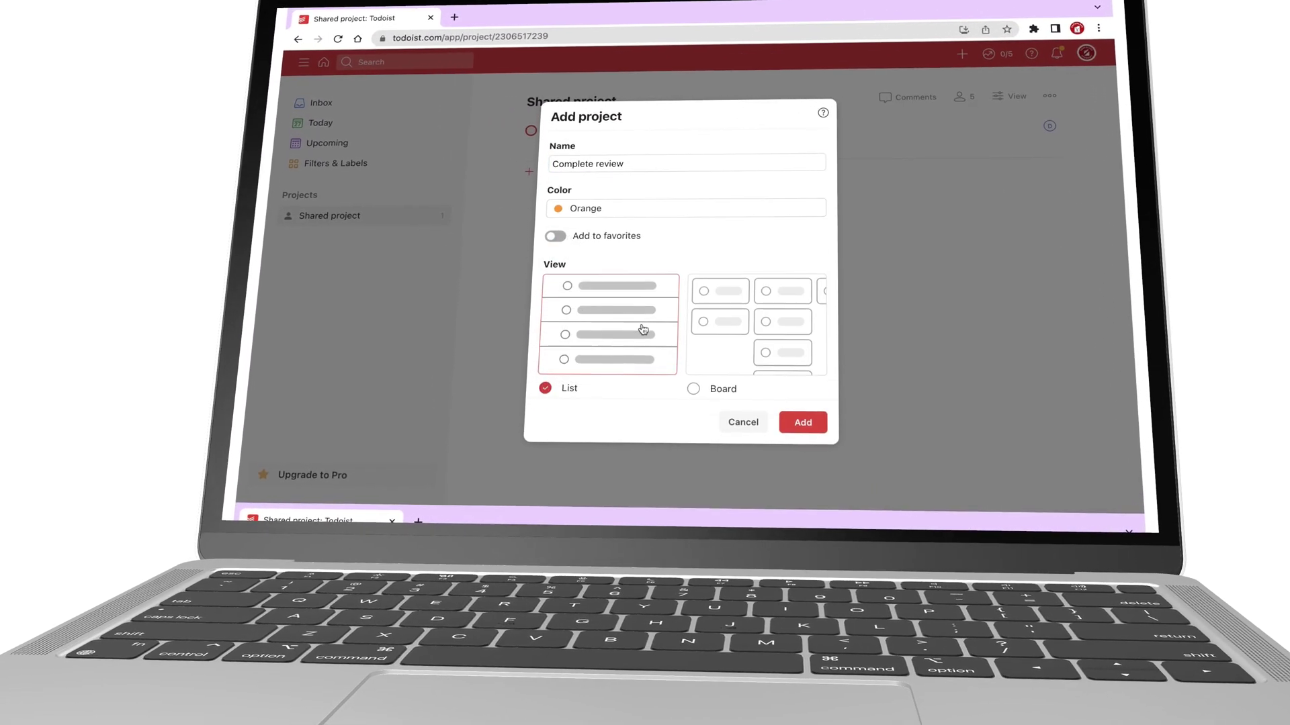
# Add the task 'iPad vs Mac version' due 15 Feb with priority 2.
pyautogui.click(802, 422)
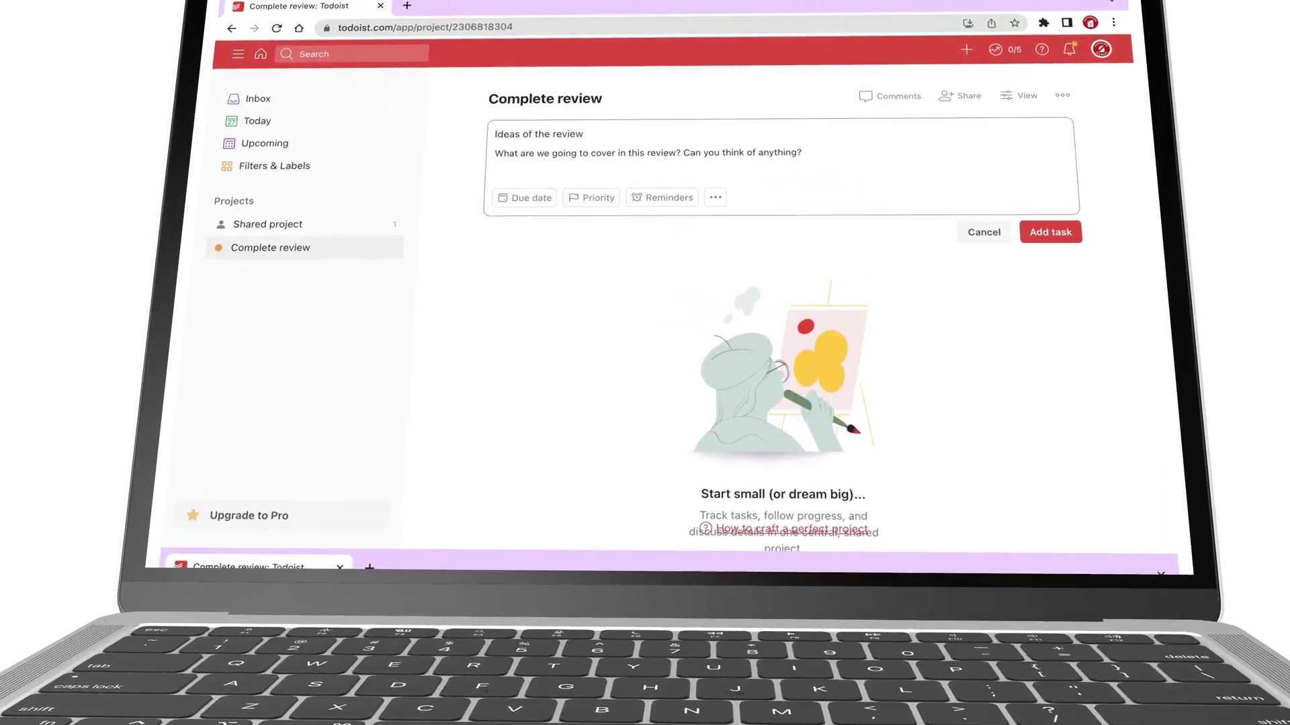
pyautogui.write('iPad vs Mac version')
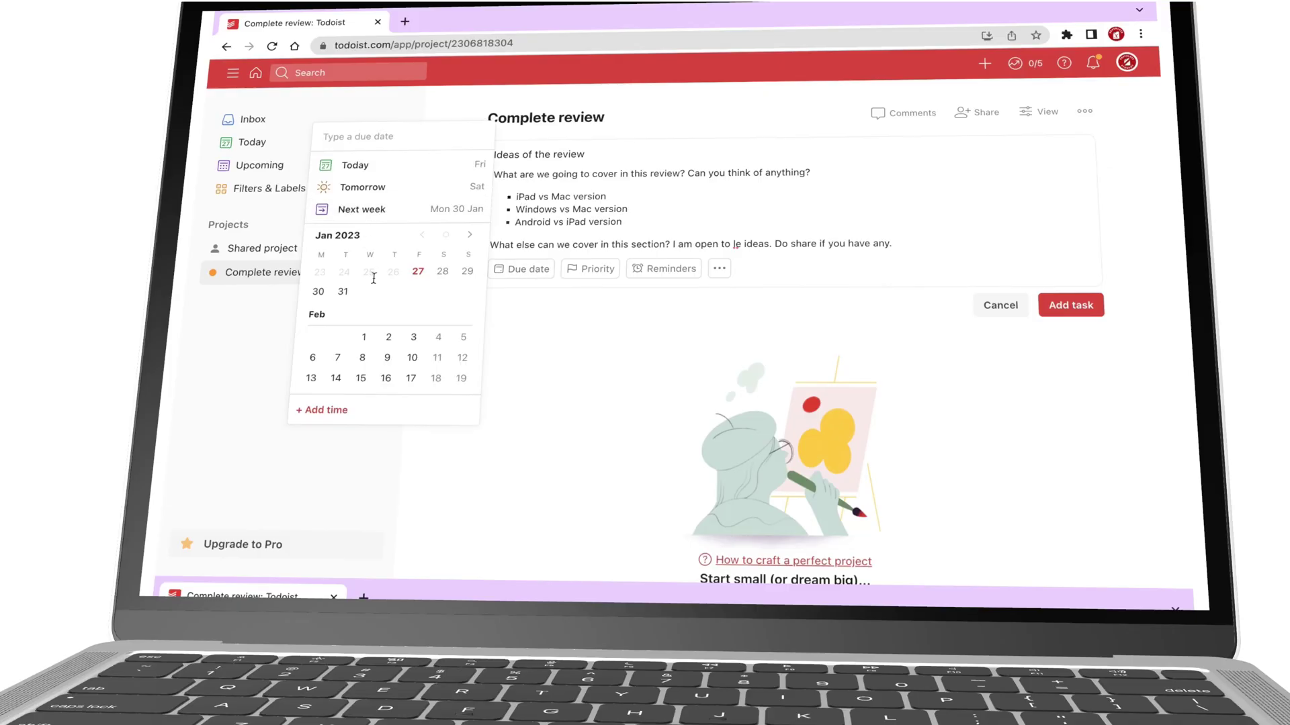
pyautogui.scroll(-3, 374, 278)
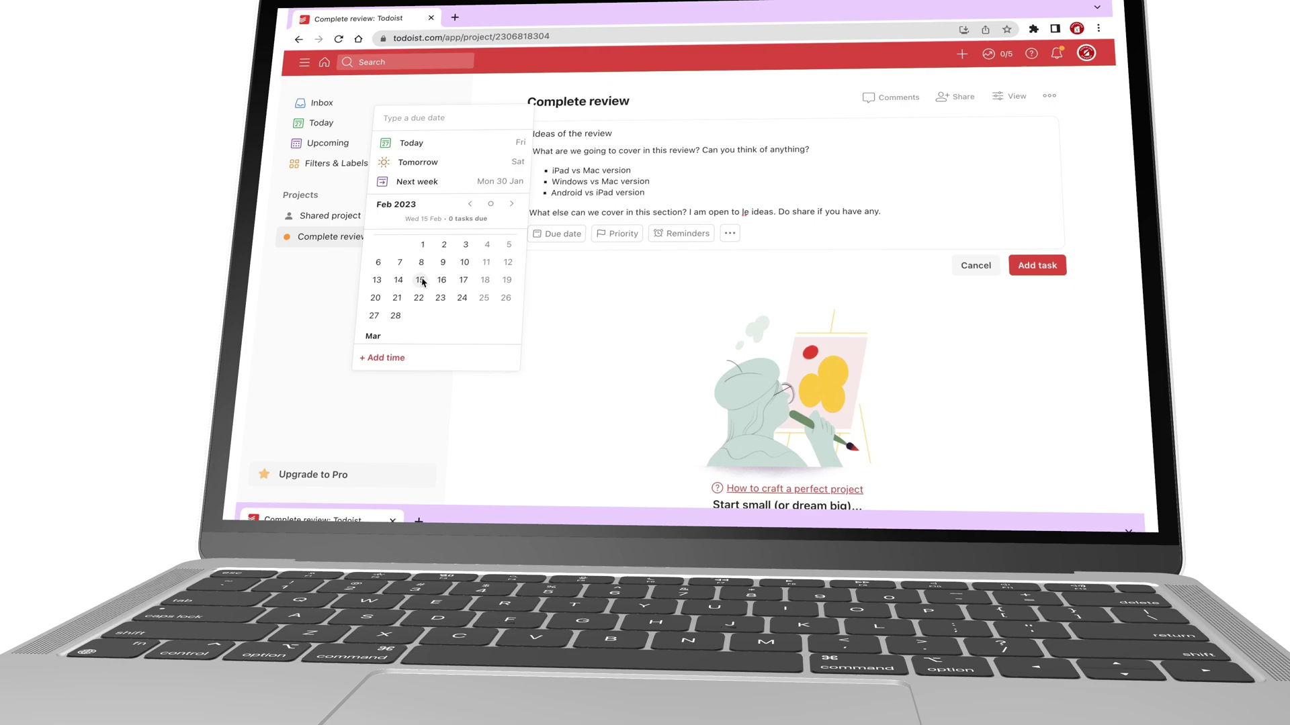
pyautogui.click(420, 280)
pyautogui.click(622, 235)
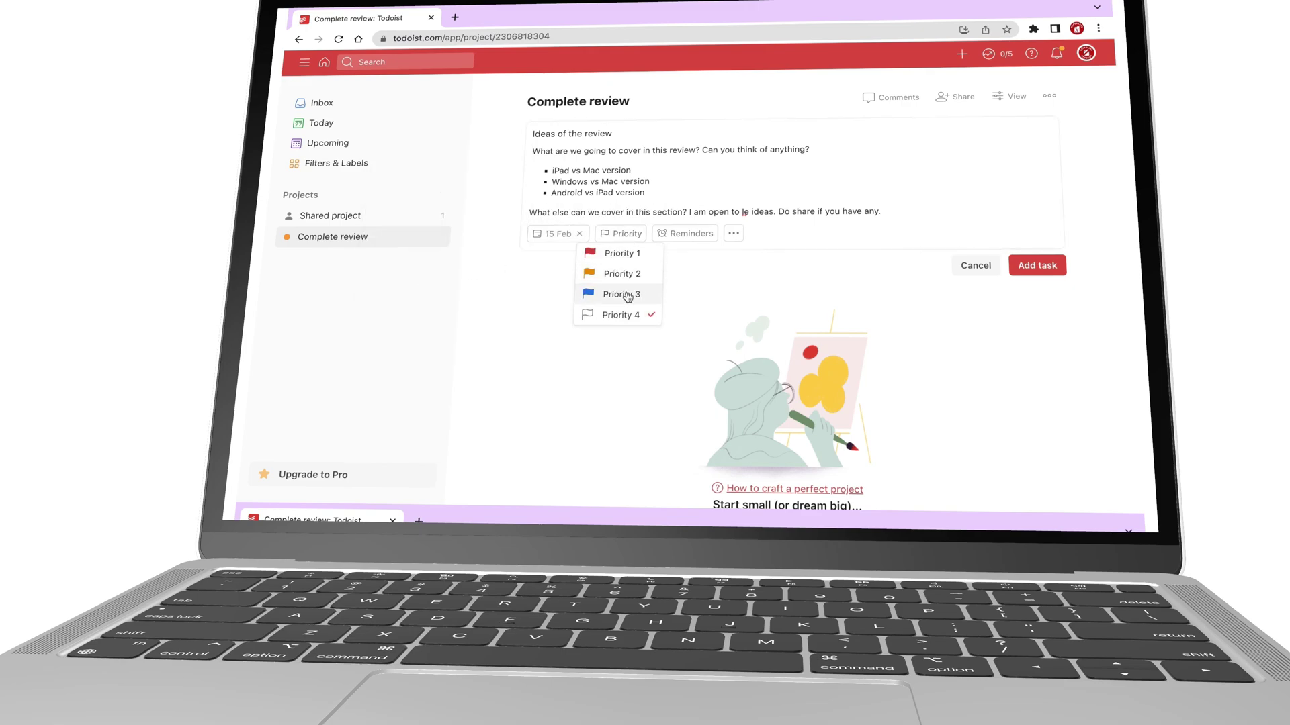
pyautogui.click(622, 274)
pyautogui.write('@')
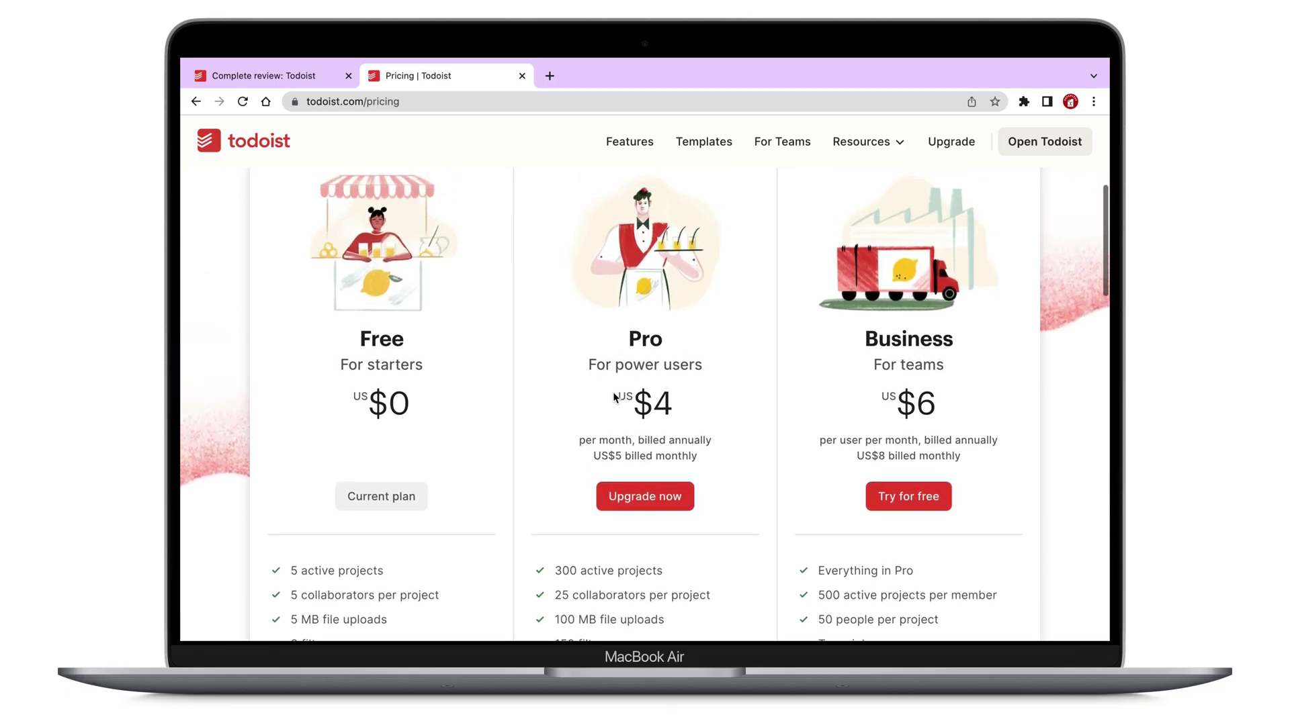
pyautogui.scroll(1, 614, 398)
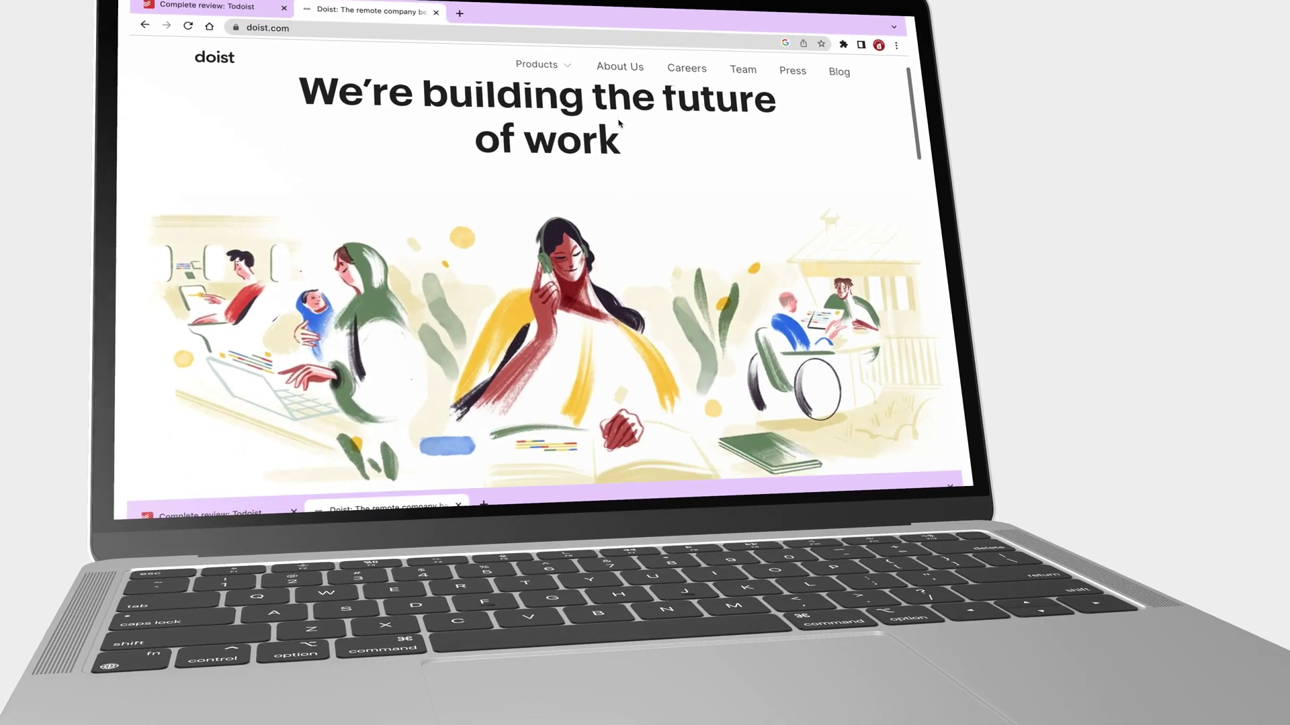
# Scroll through the Todoist site pages and return to the pricing page.
pyautogui.scroll(-3, 618, 123)
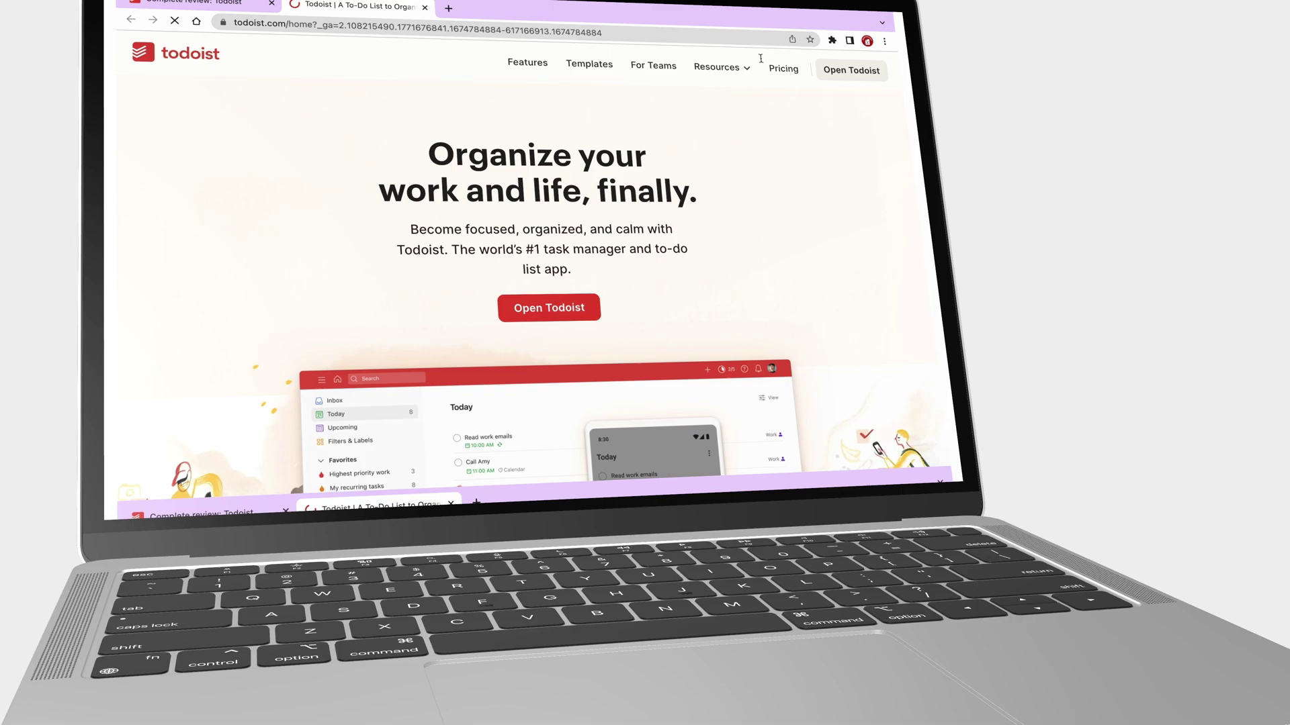
pyautogui.click(783, 68)
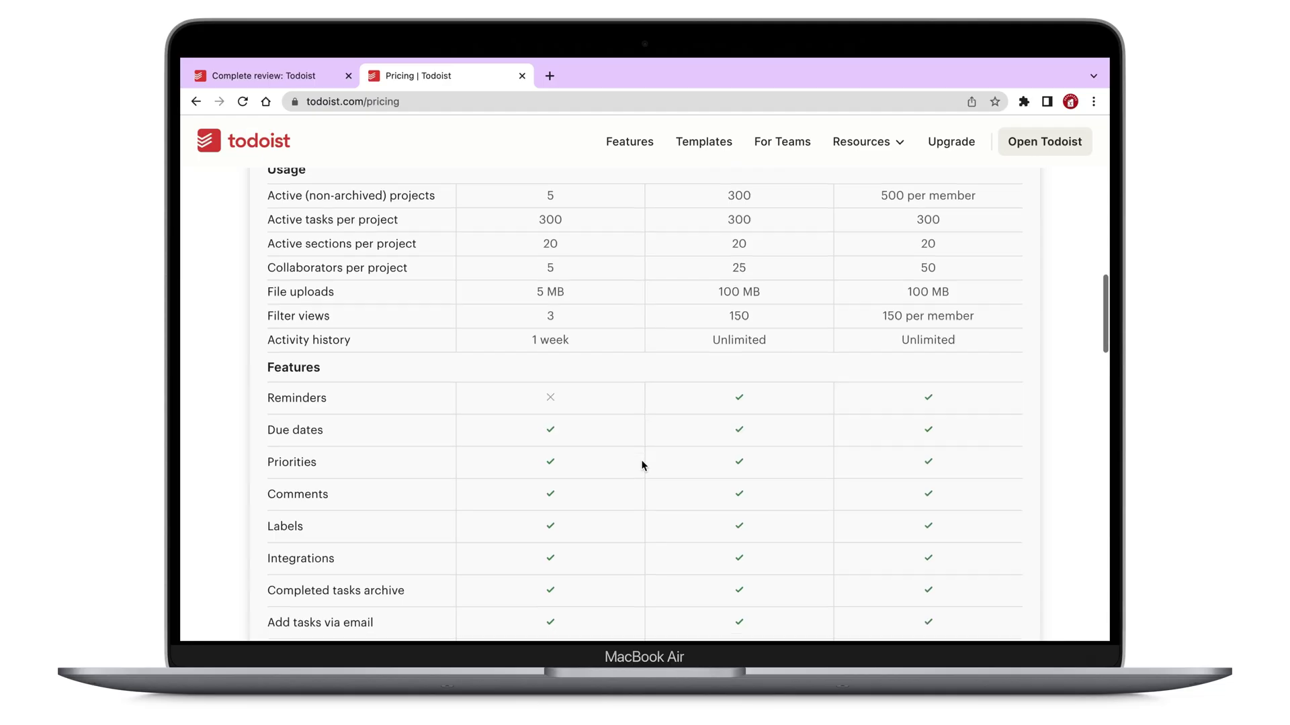
pyautogui.scroll(-2, 641, 464)
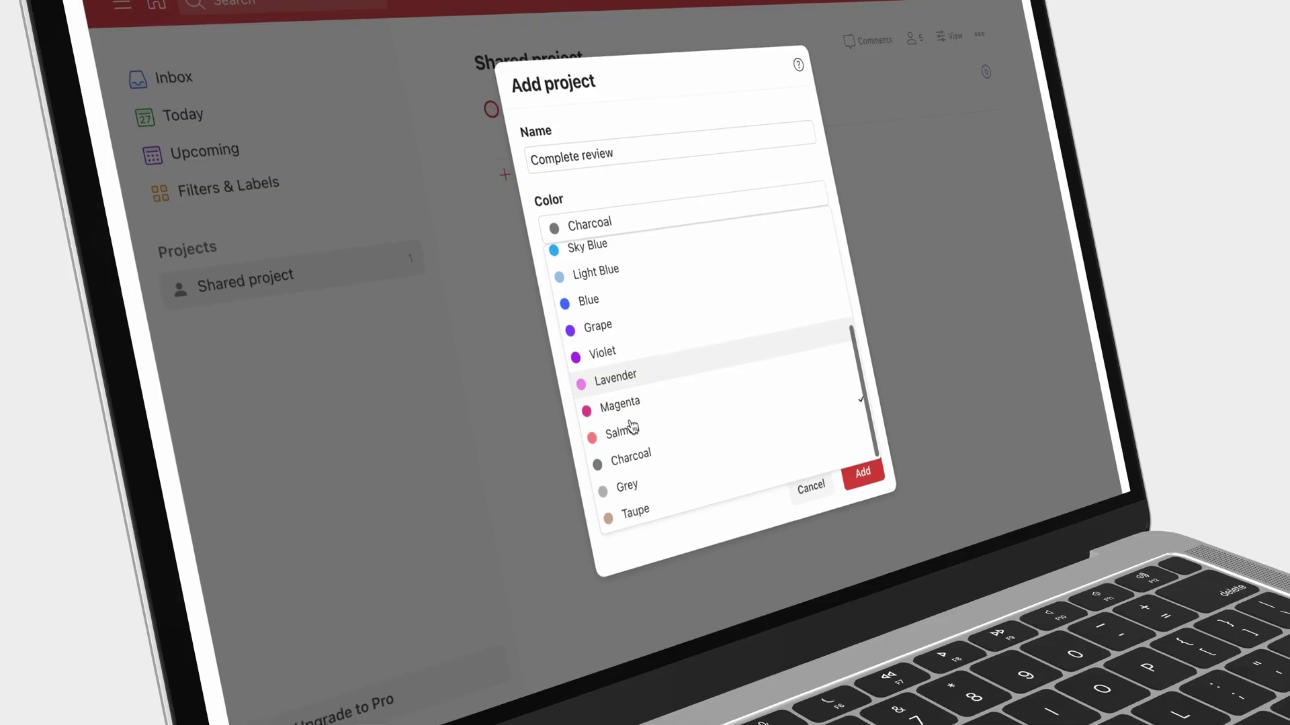
# Choose Orange as the colour and create the Complete review project.
pyautogui.scroll(5, 633, 426)
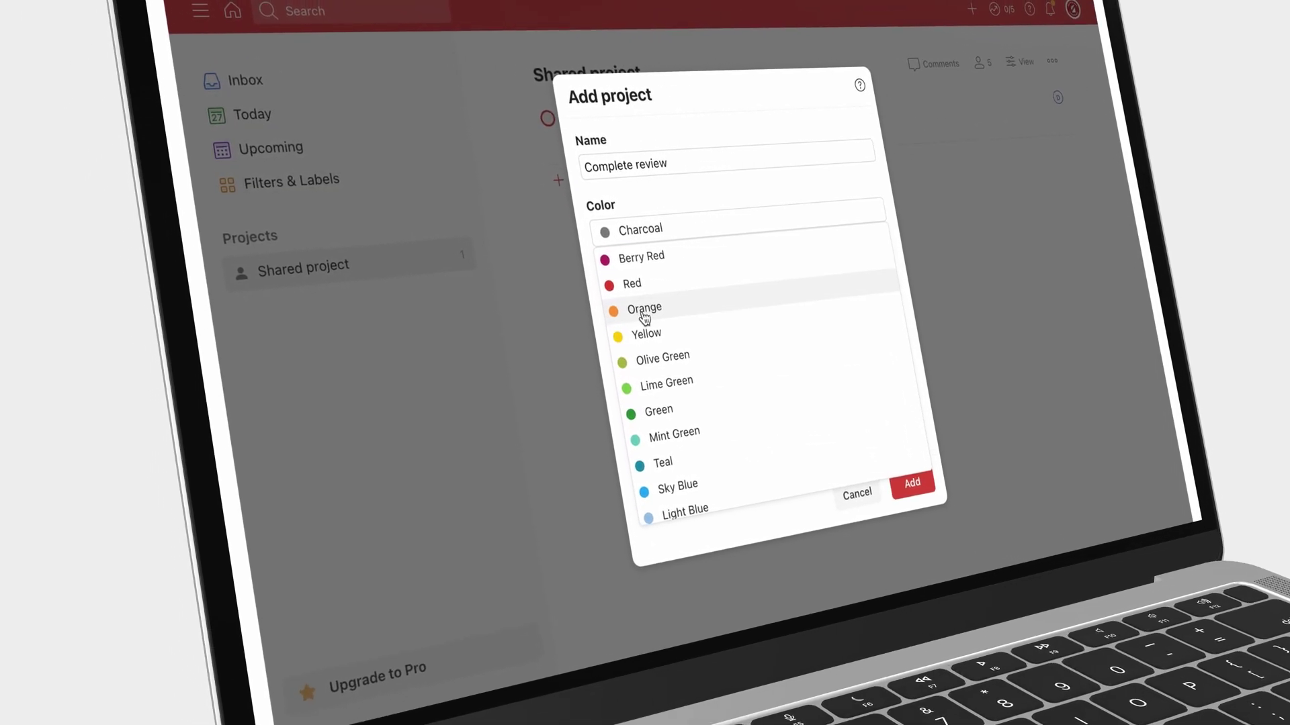
pyautogui.click(633, 310)
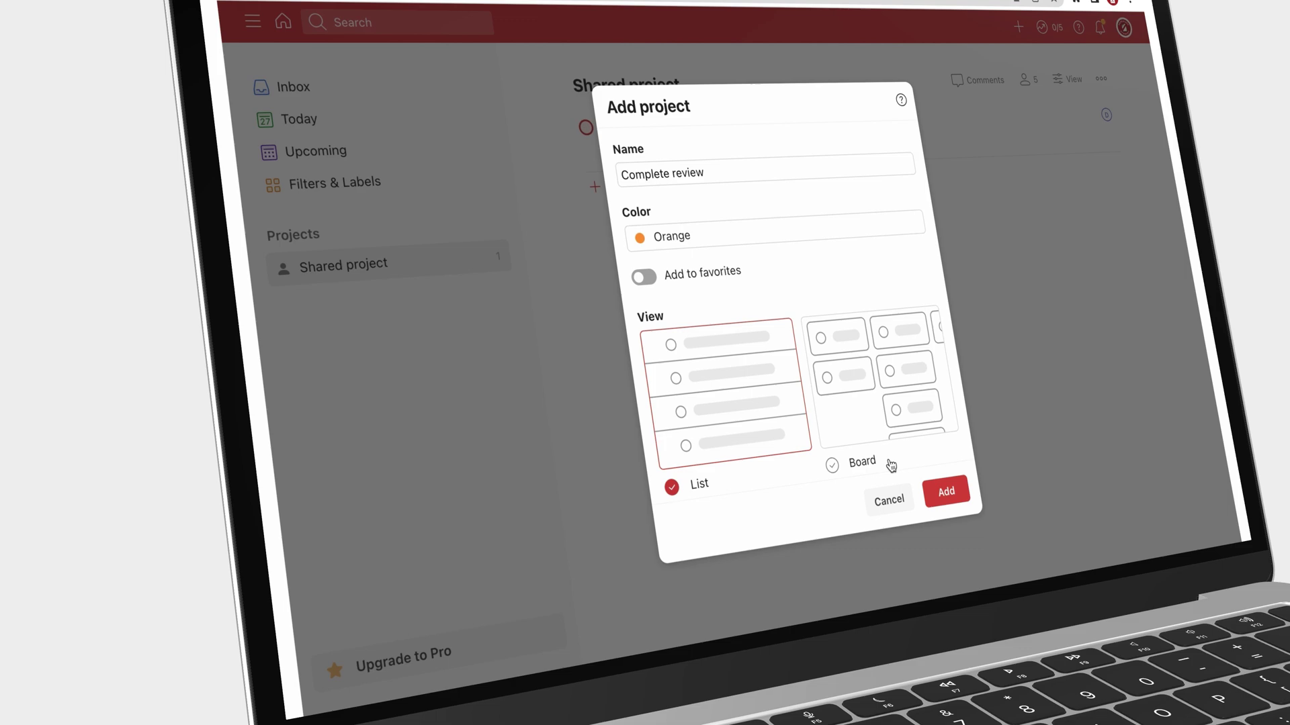
pyautogui.click(938, 489)
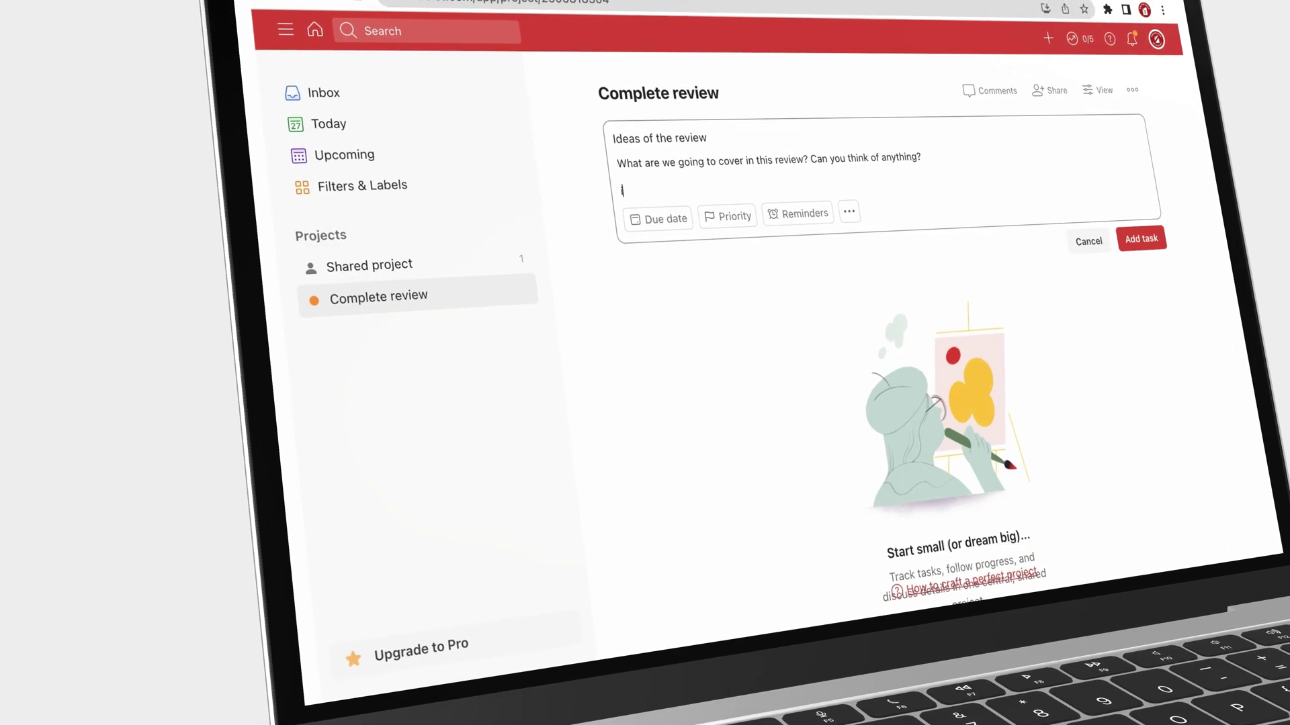
# Enter the 'iPad vs Mac version' description line, then begin an Inbox task titled 'Naming le task'.
pyautogui.write('iPad vs Mac version')
pyautogui.press('Return')
pyautogui.hotkey('shift', 'Up')
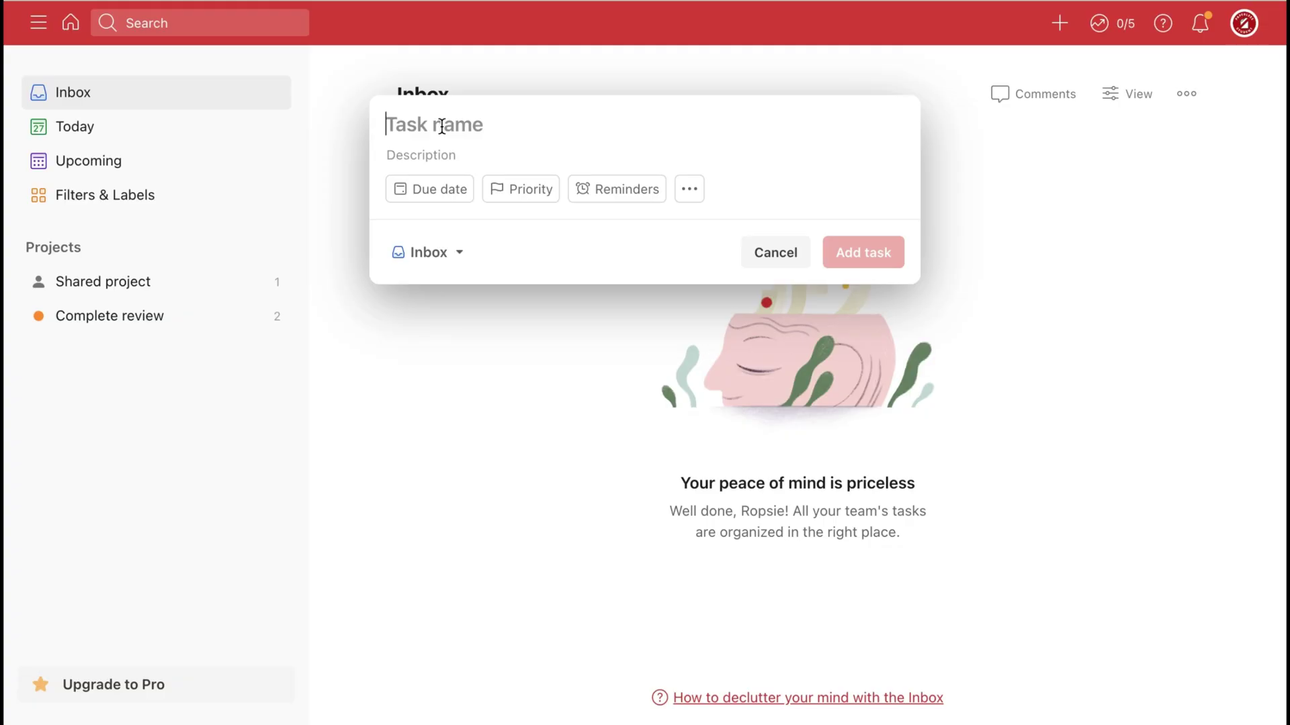
pyautogui.write('Naming le task')
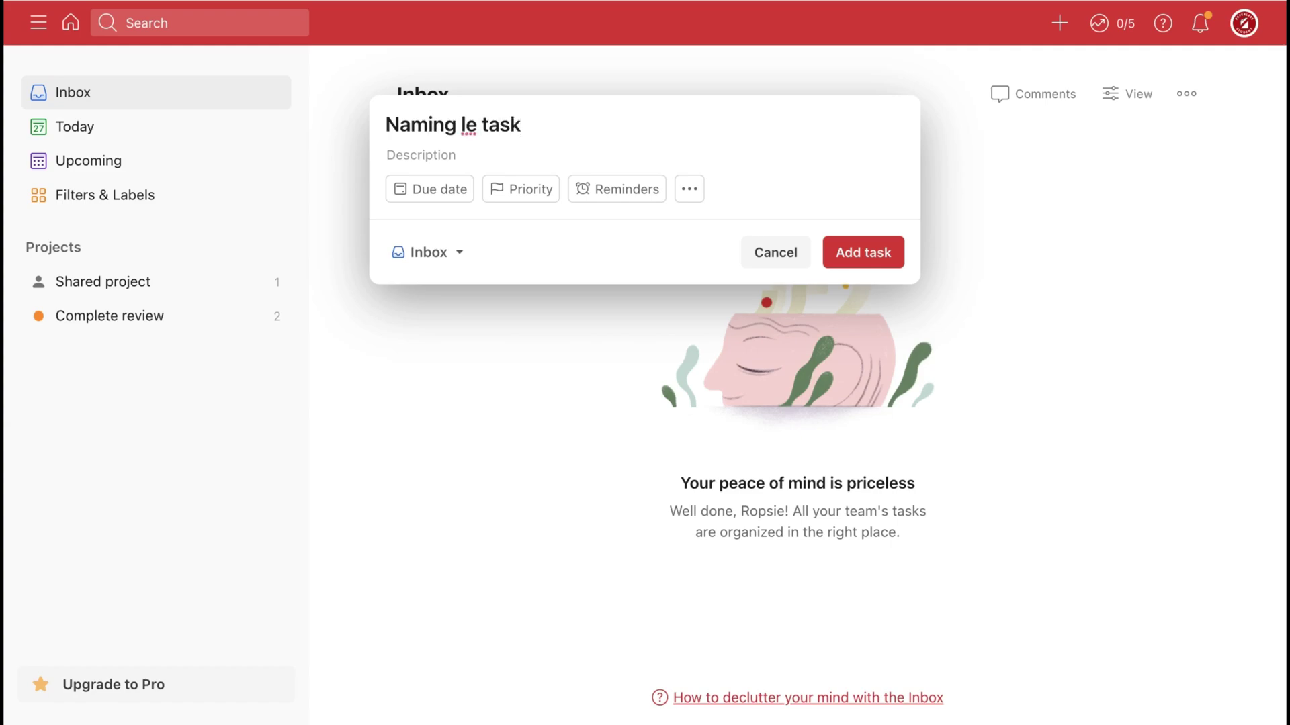
pyautogui.write('Now adding a description')
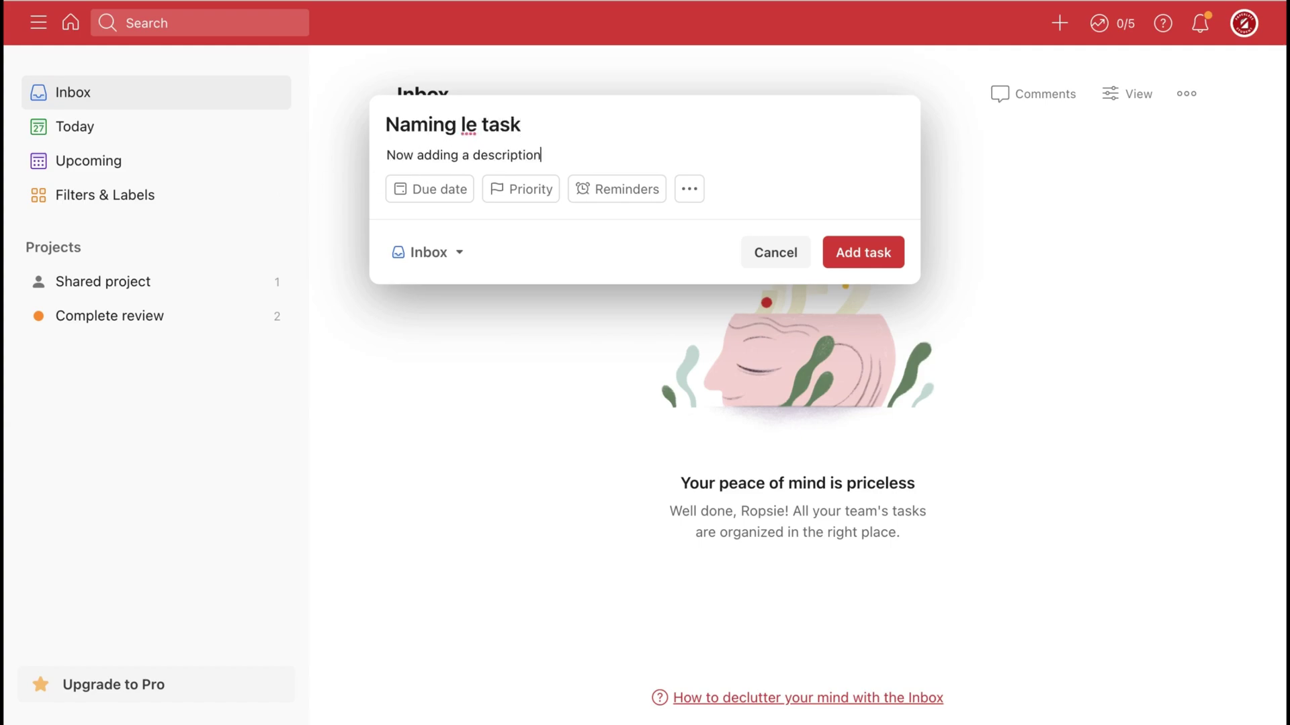
# Add a task description and make the title bold, italic and code-formatted.
pyautogui.write('. It can be anything you want it to be. Details about what this task is about. Notes that you need to remember when doing this. Description (why does that look wrong now?) are awesome!')
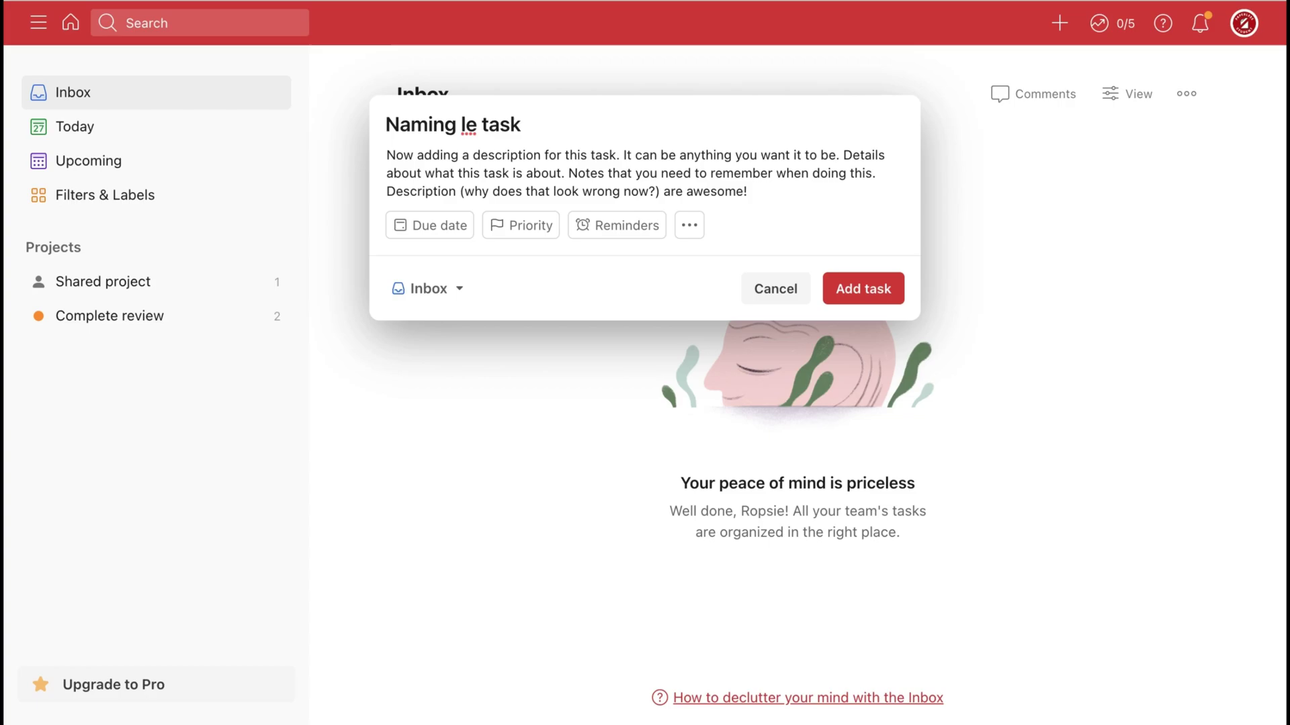
pyautogui.moveTo(527, 125); pyautogui.dragTo(384, 119)
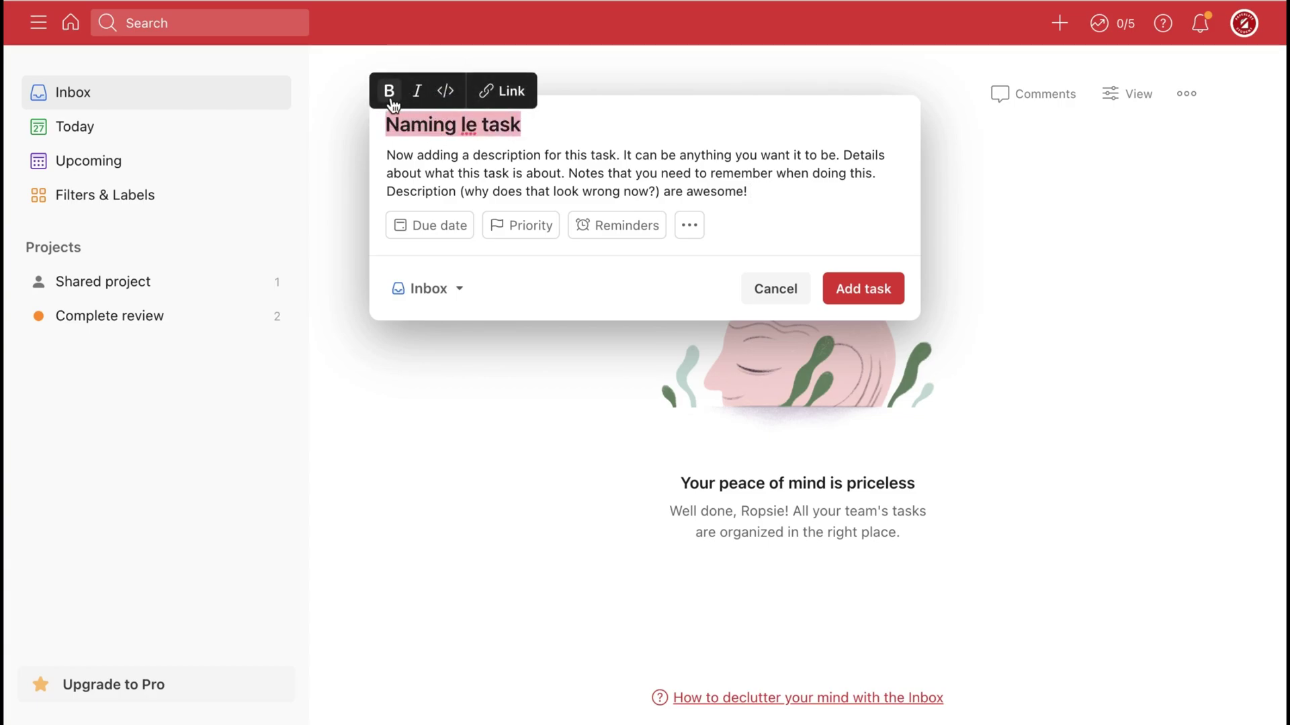
pyautogui.click(389, 98)
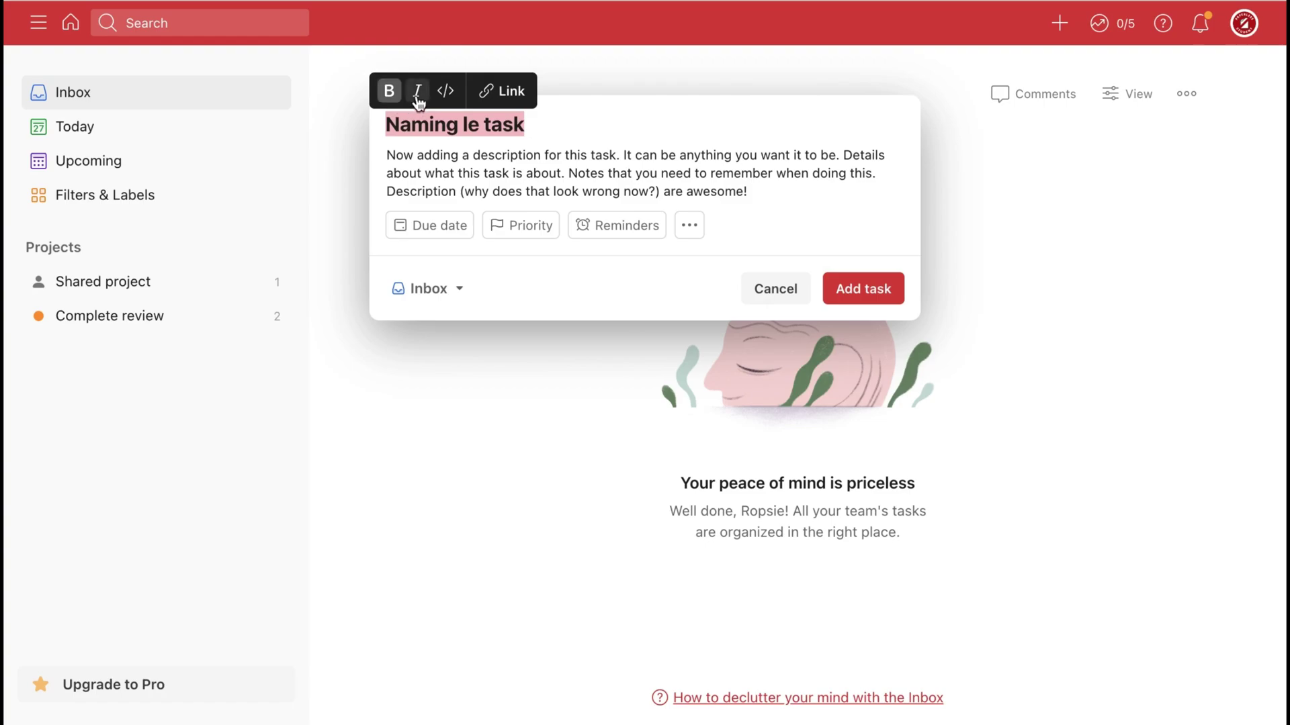
pyautogui.click(417, 94)
pyautogui.click(446, 93)
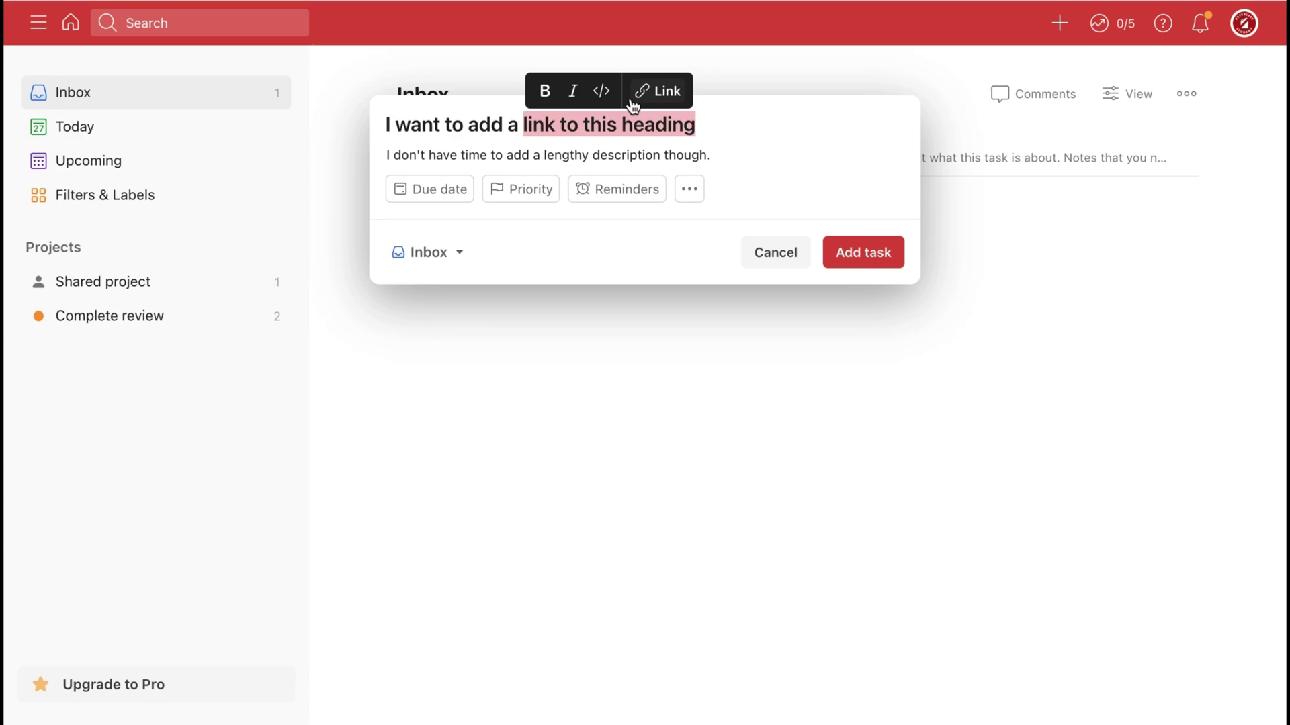
pyautogui.click(653, 94)
pyautogui.write('www.beingpaperless.com')
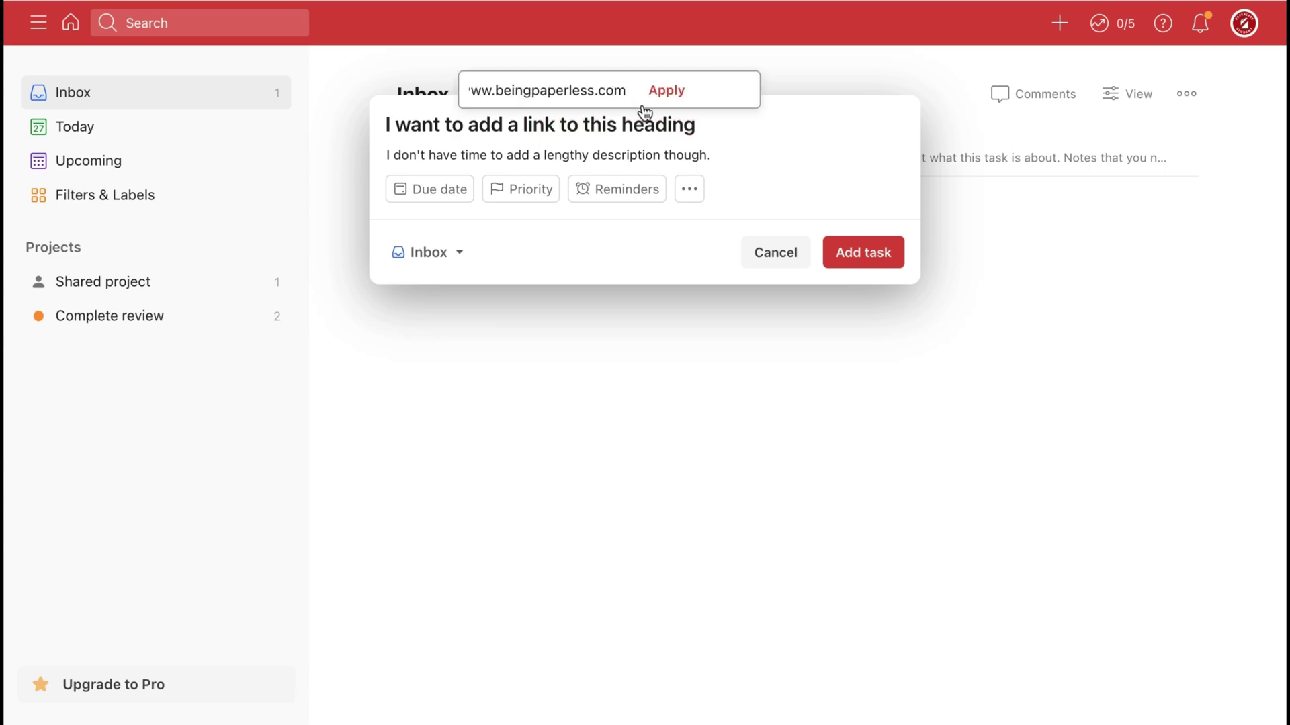
pyautogui.click(665, 94)
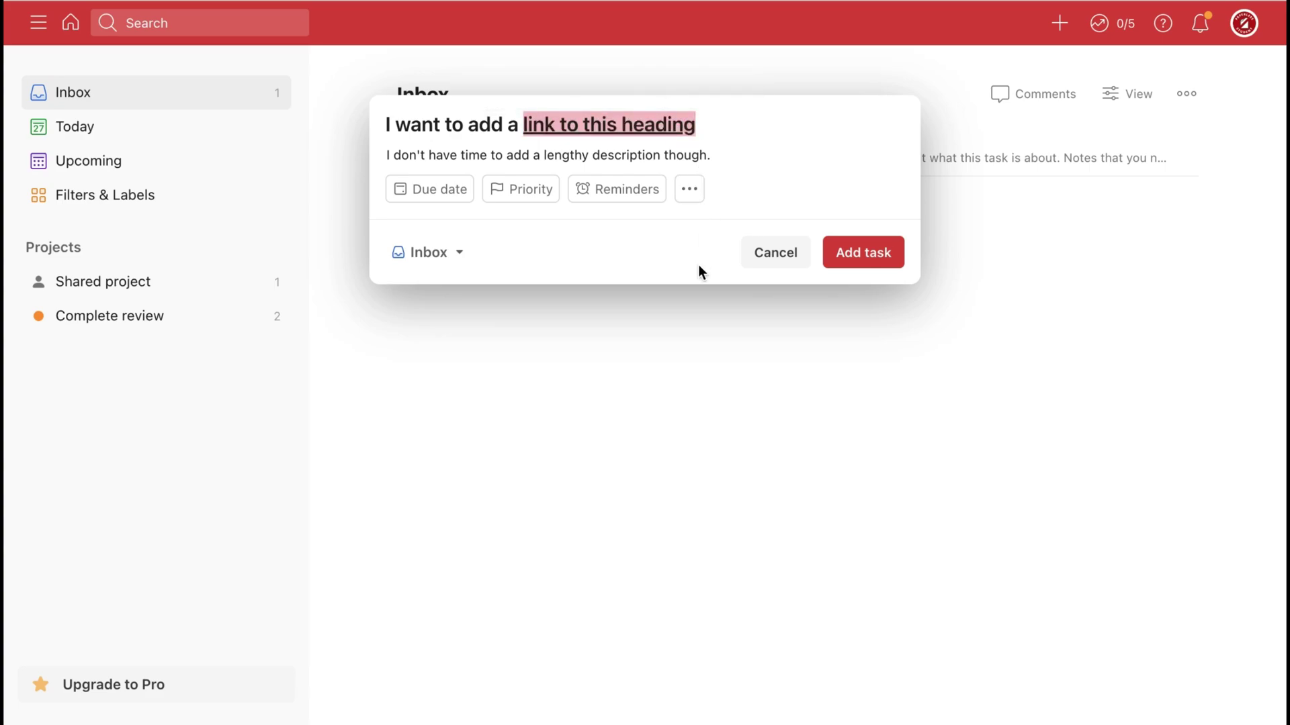
pyautogui.click(859, 255)
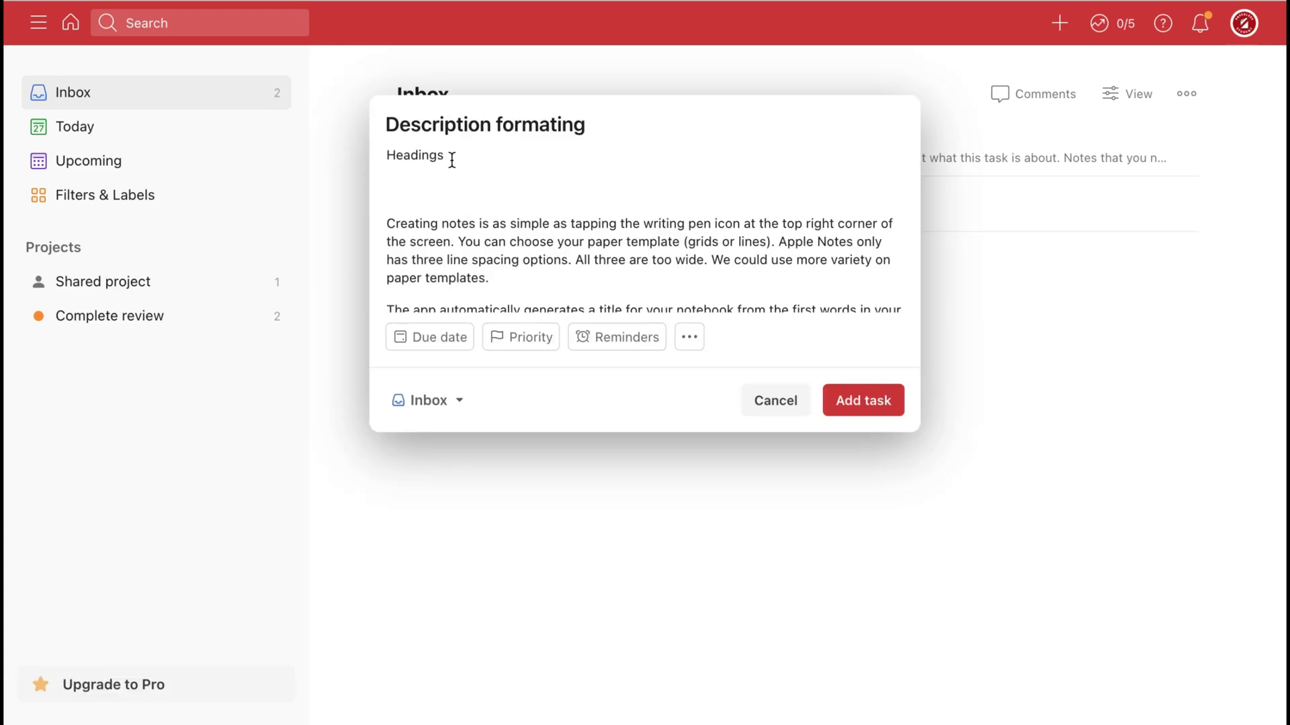
# Make 'Headings' an H1, quote a passage, and turn the idea lines into a numbered list.
pyautogui.moveTo(451, 155); pyautogui.dragTo(387, 154)
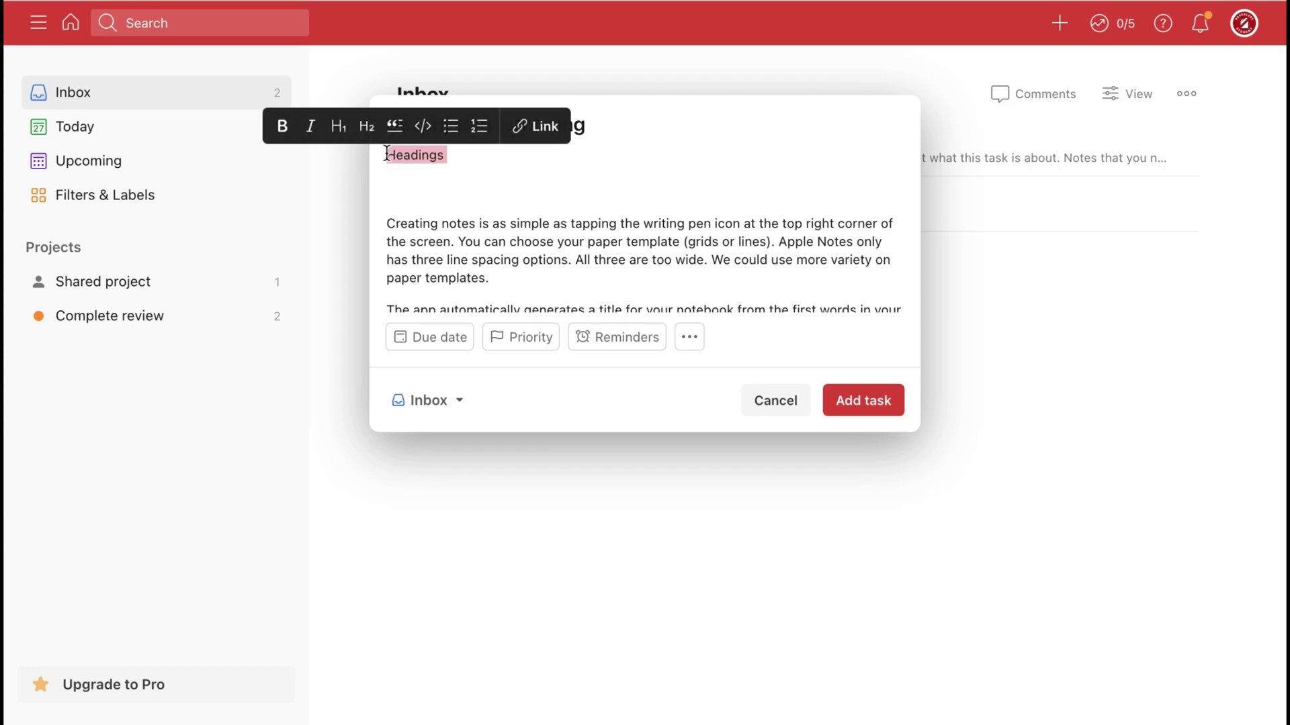
pyautogui.click(342, 134)
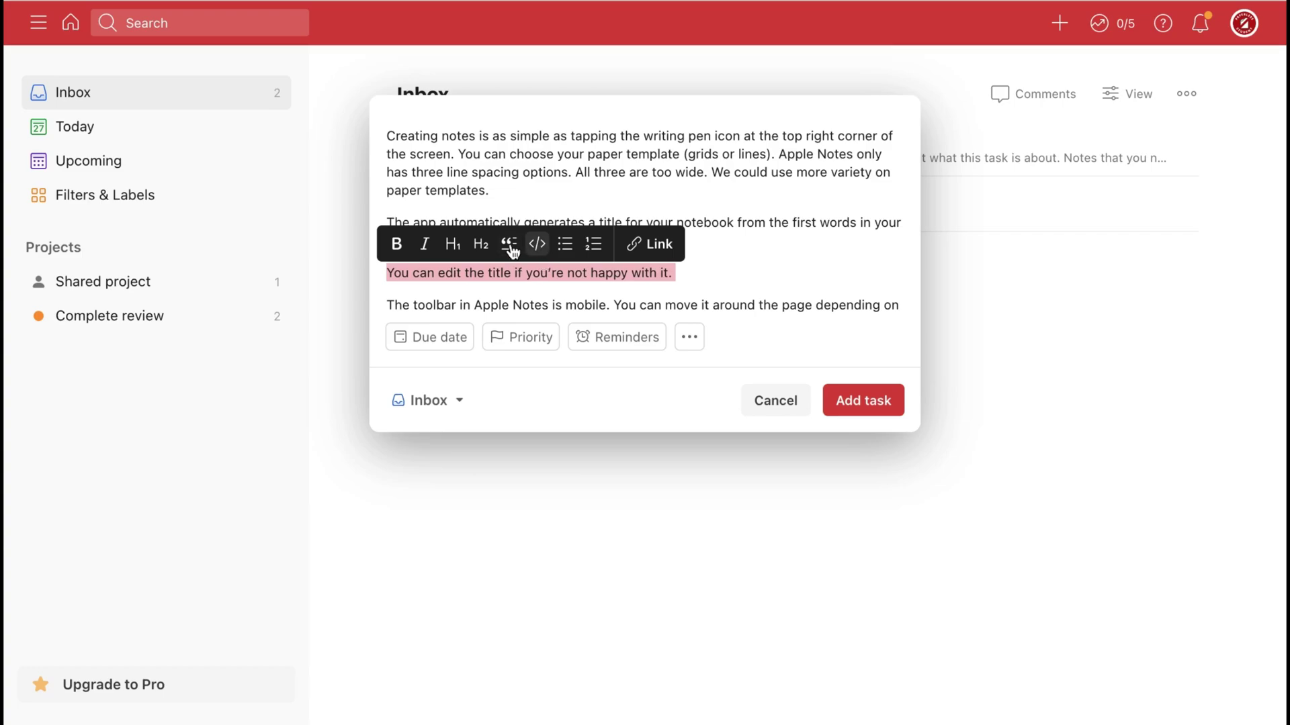
pyautogui.click(512, 245)
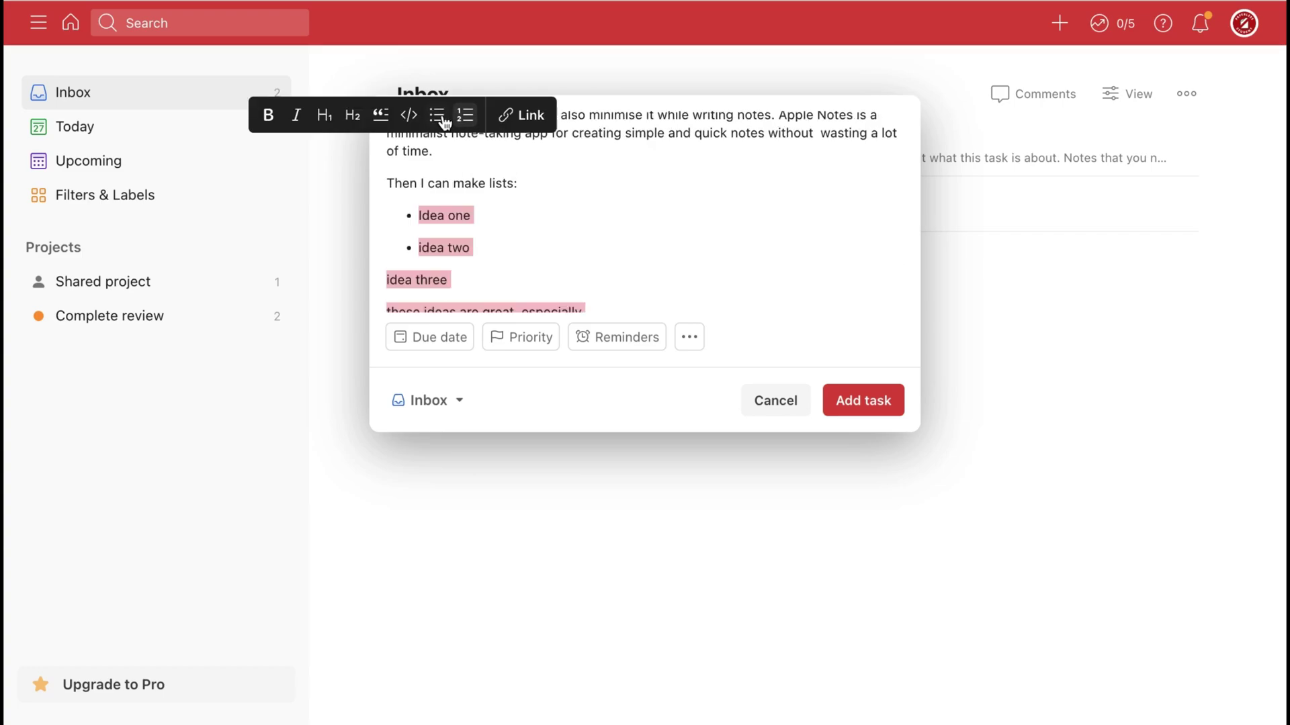
pyautogui.click(443, 117)
pyautogui.click(480, 138)
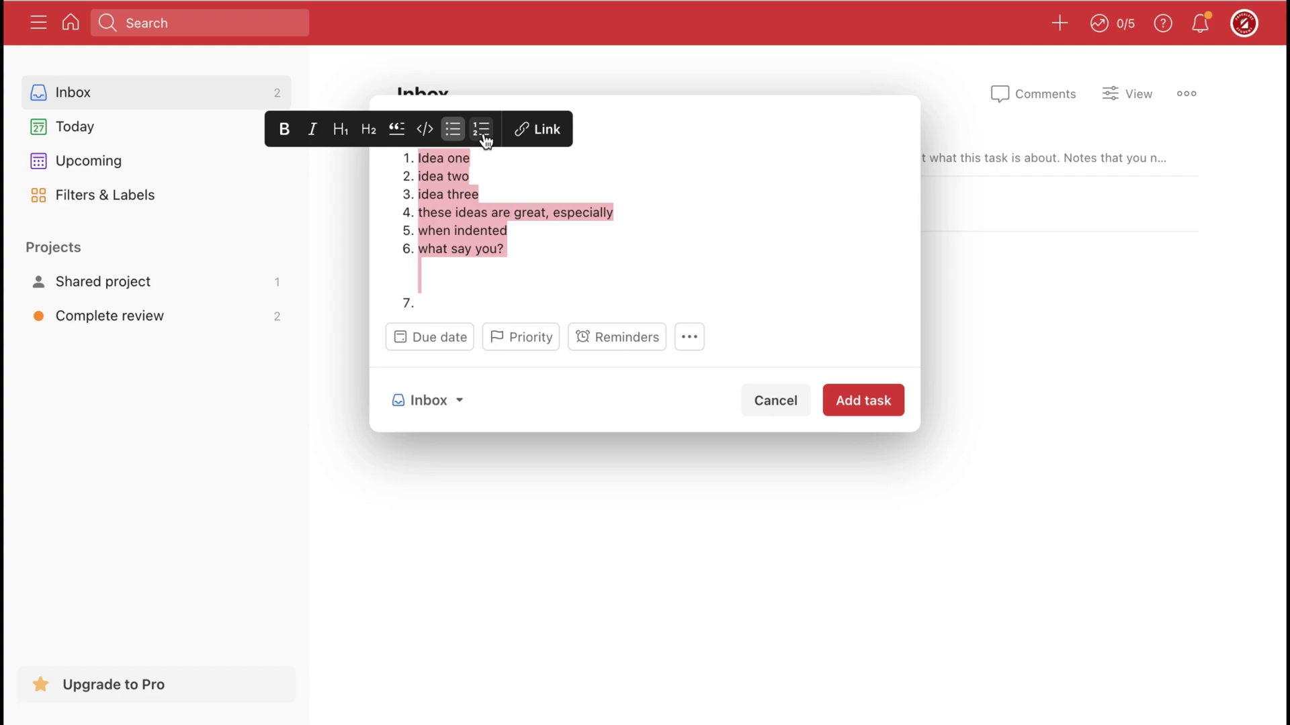
pyautogui.click(483, 210)
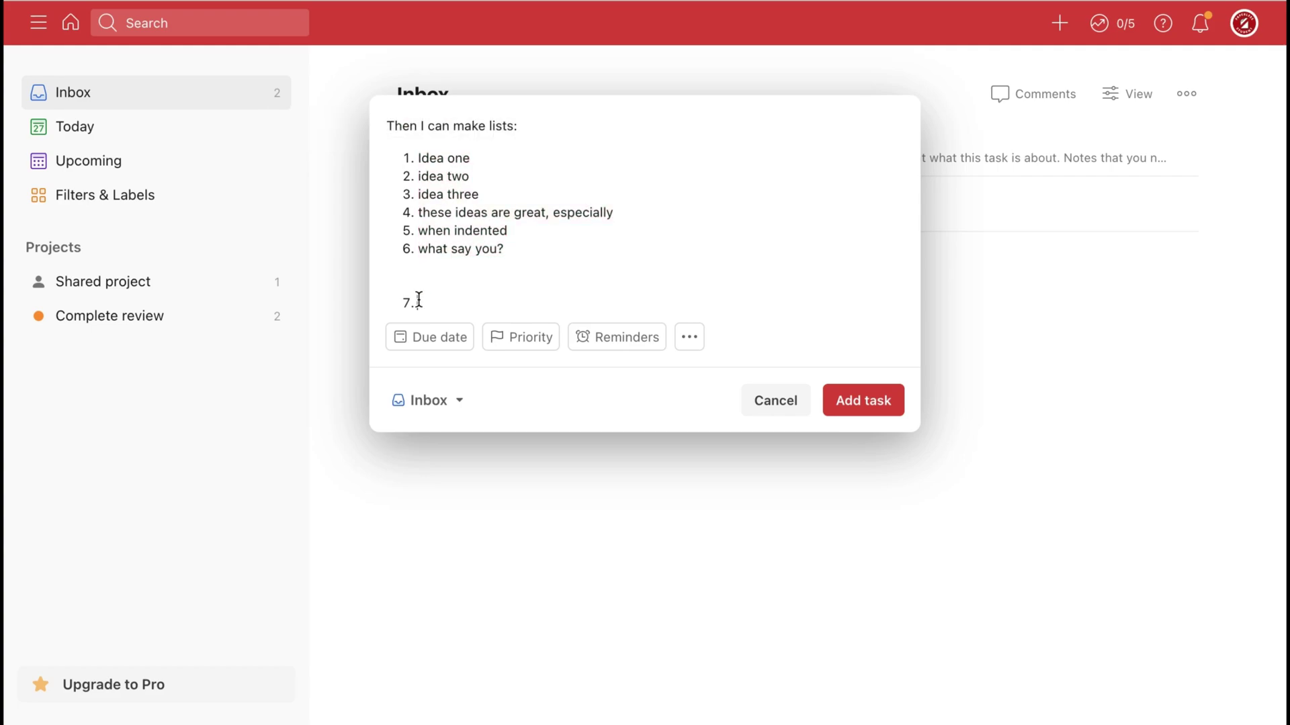
pyautogui.scroll(10, 638, 269)
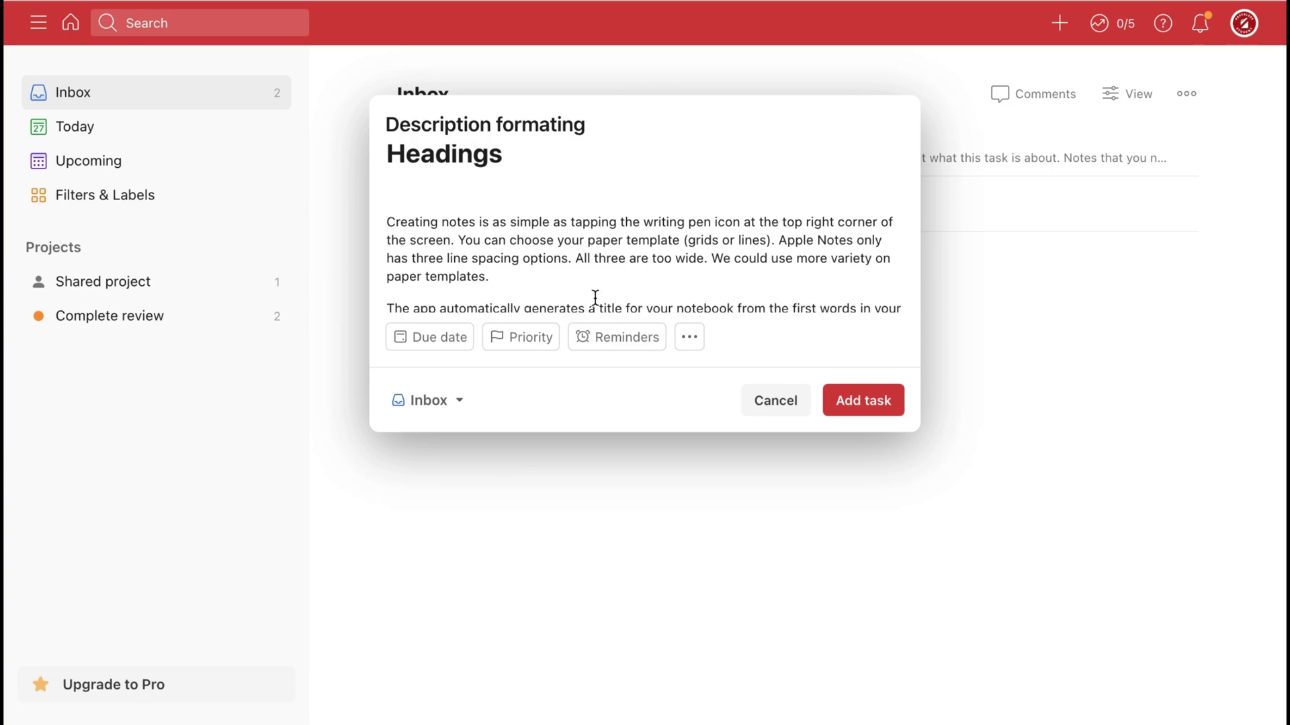
# Set the task's due date to Thursday 2 Feb at 15:00.
pyautogui.scroll(-10, 595, 298)
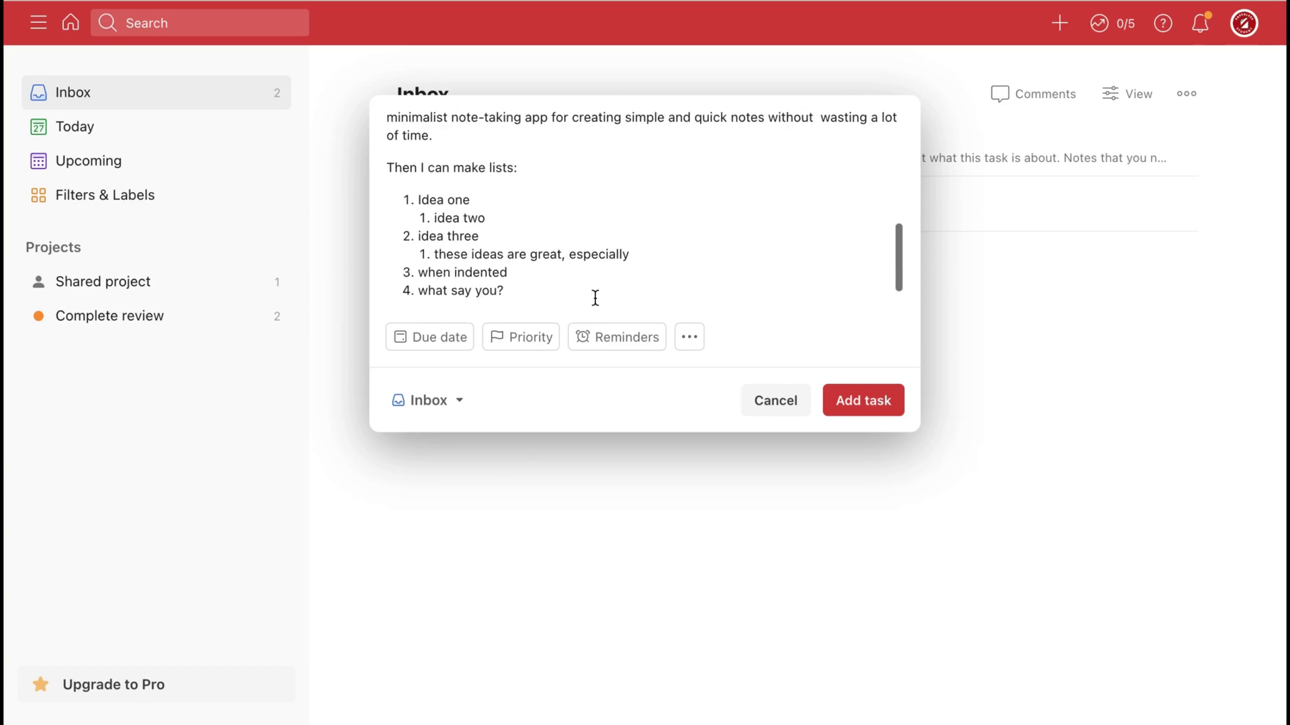
pyautogui.click(438, 344)
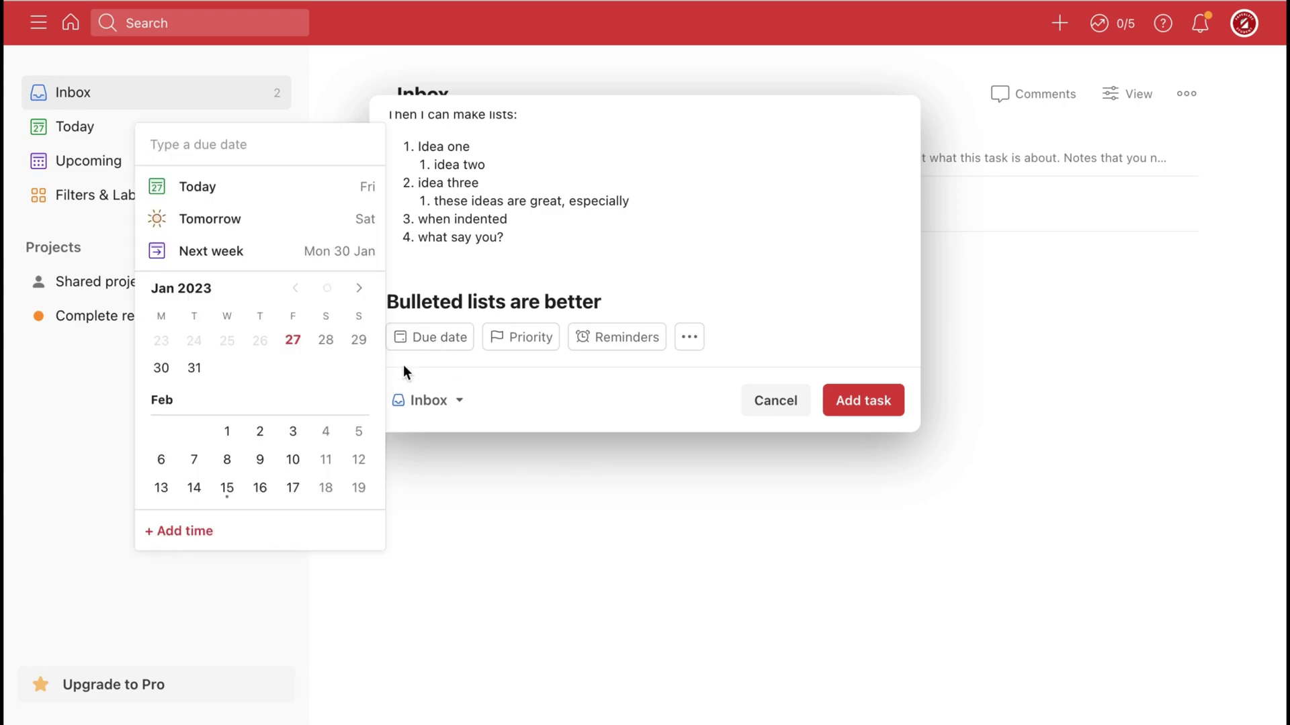
pyautogui.click(260, 437)
pyautogui.click(180, 548)
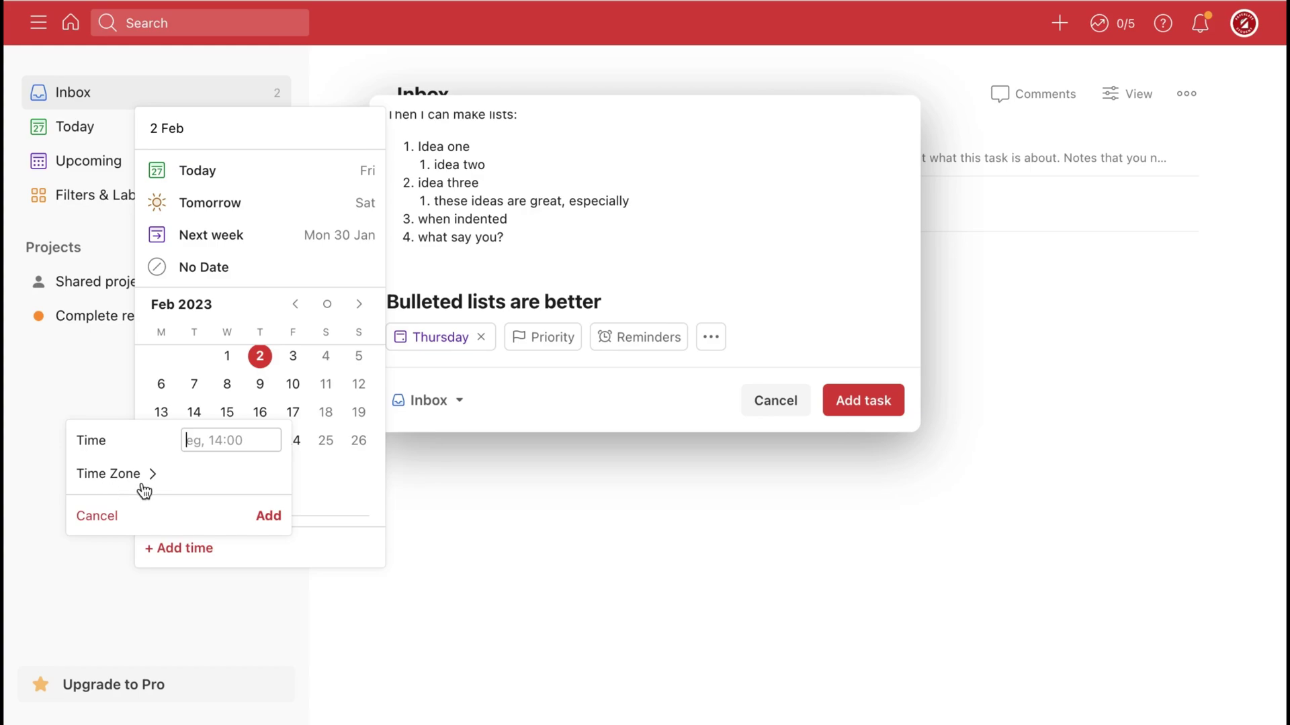
pyautogui.write('15:00')
pyautogui.click(270, 528)
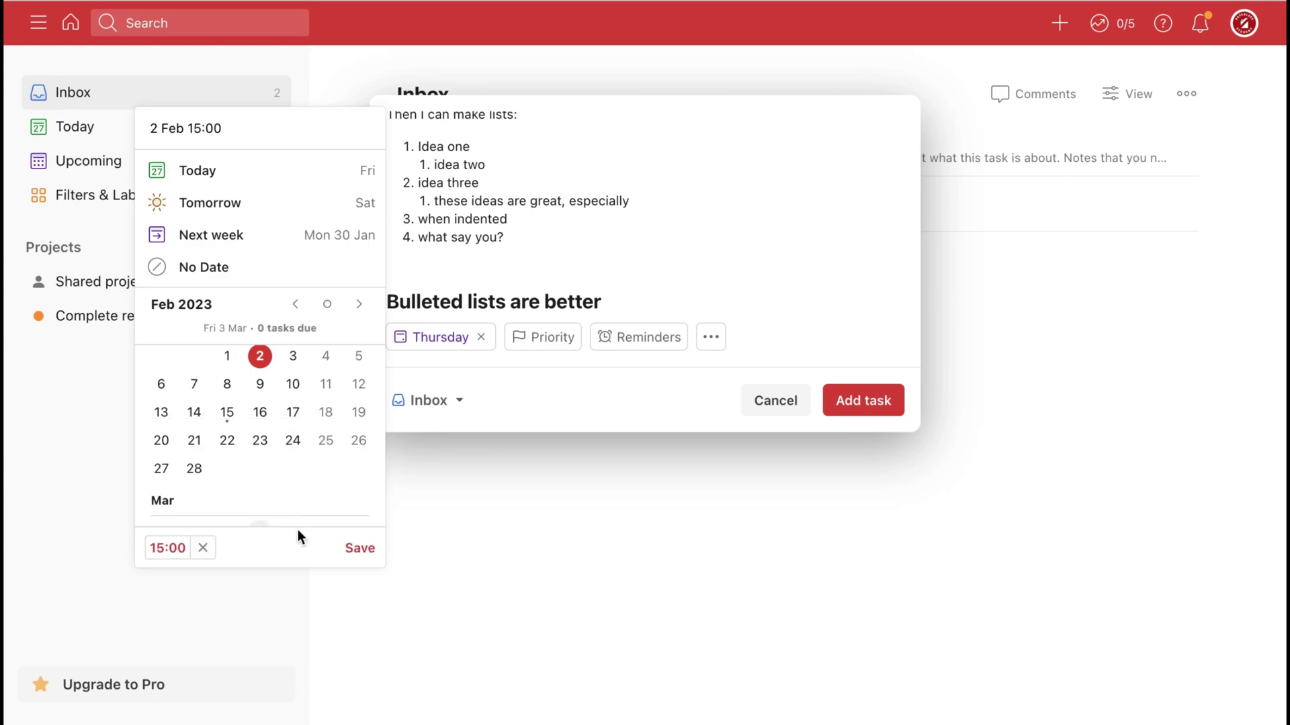
pyautogui.click(360, 549)
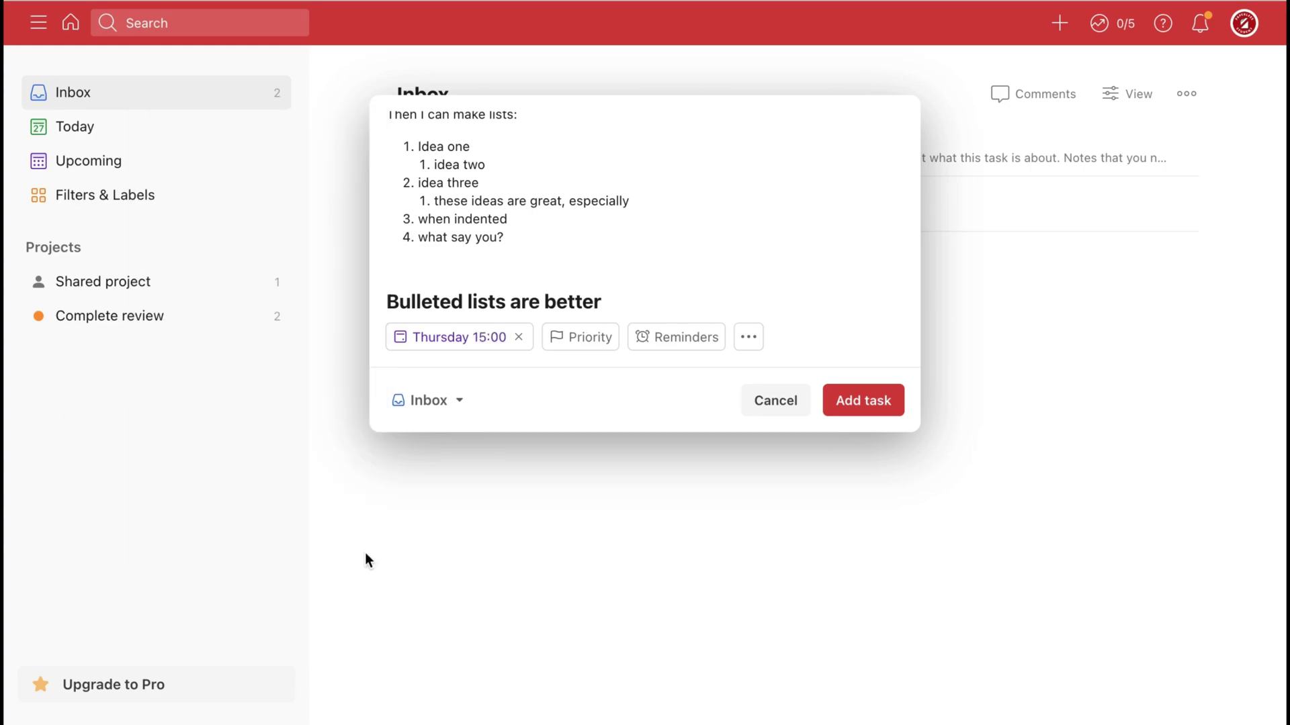
# Set the task's priority to Priority 1.
pyautogui.click(580, 346)
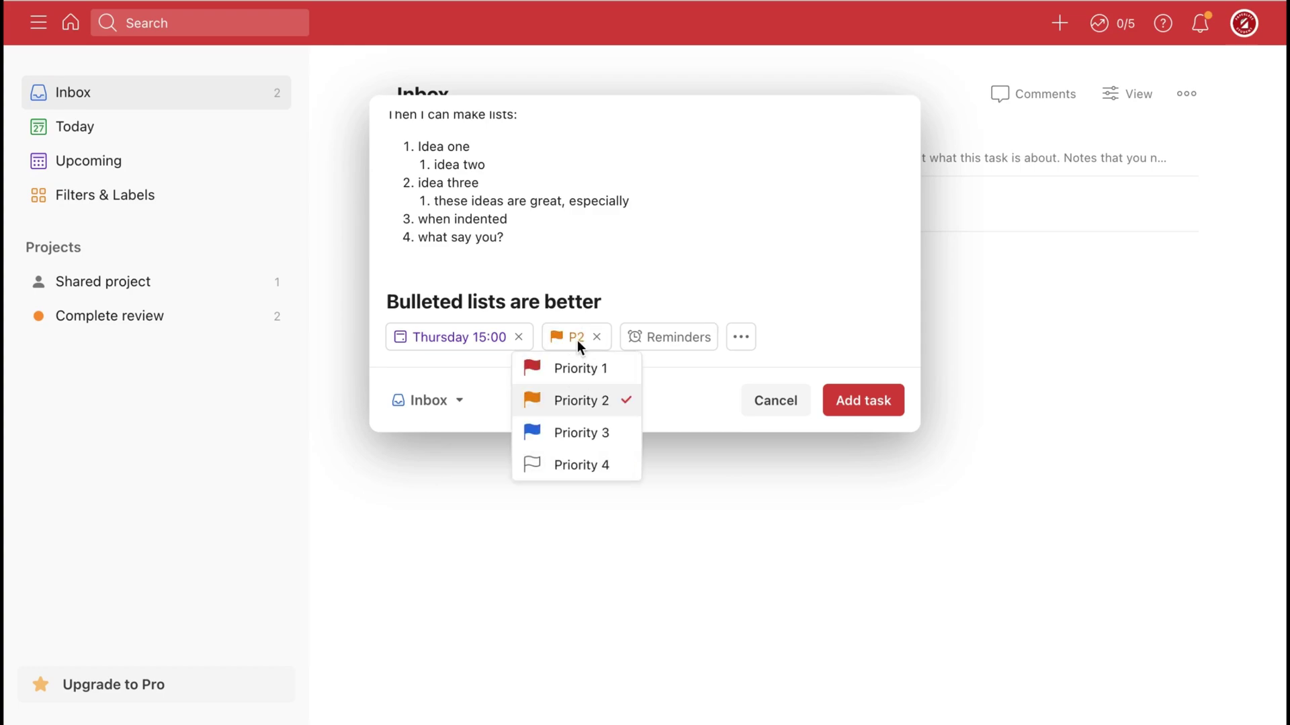
pyautogui.click(565, 430)
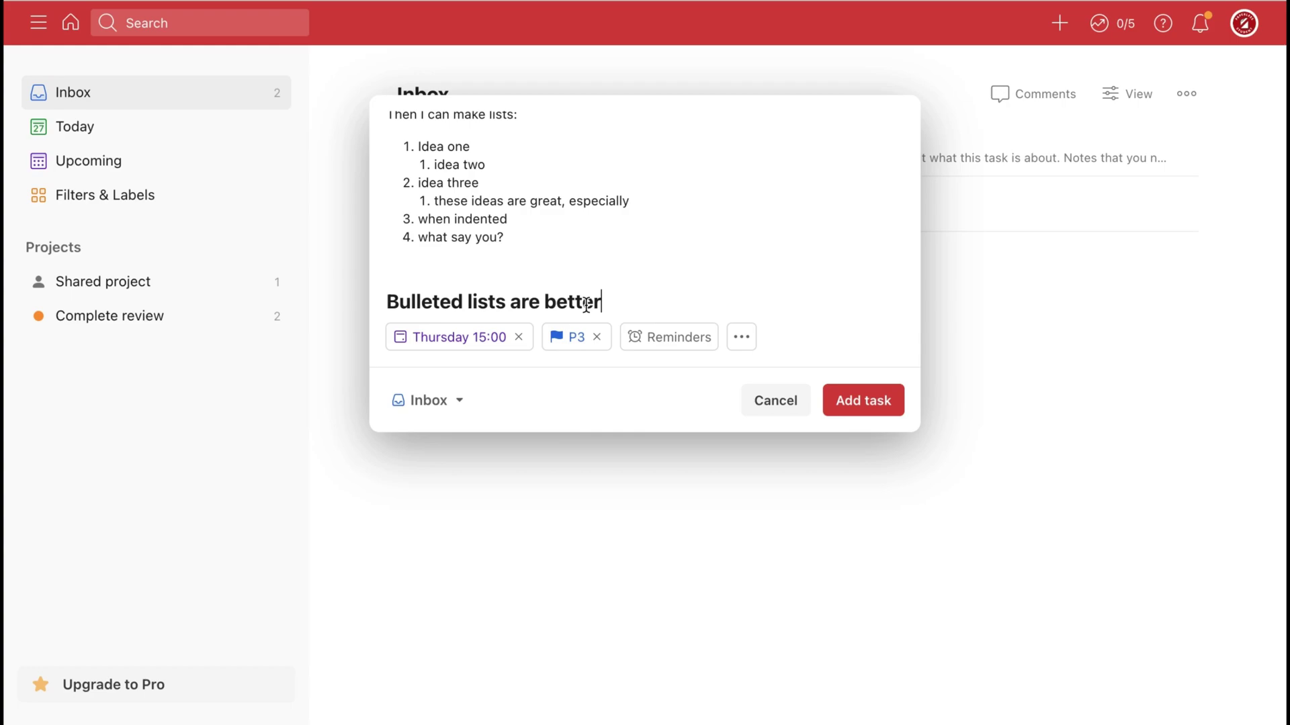
pyautogui.click(576, 344)
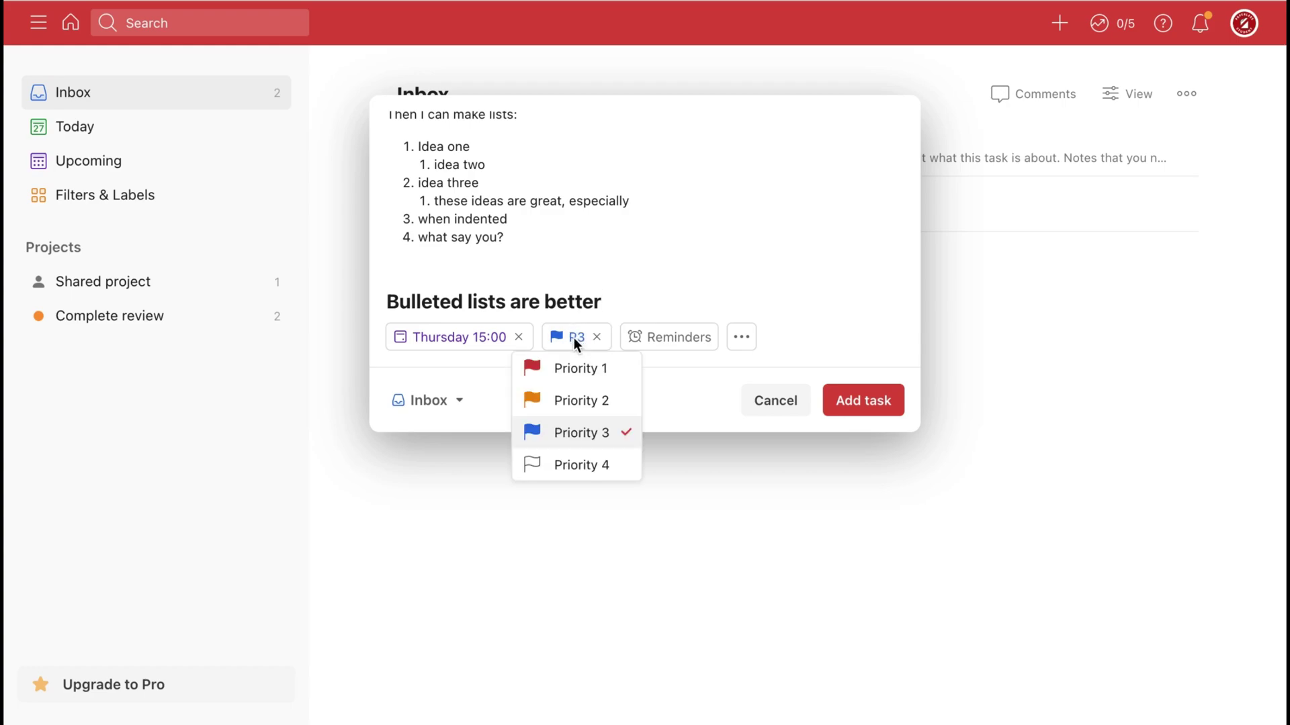
pyautogui.click(568, 369)
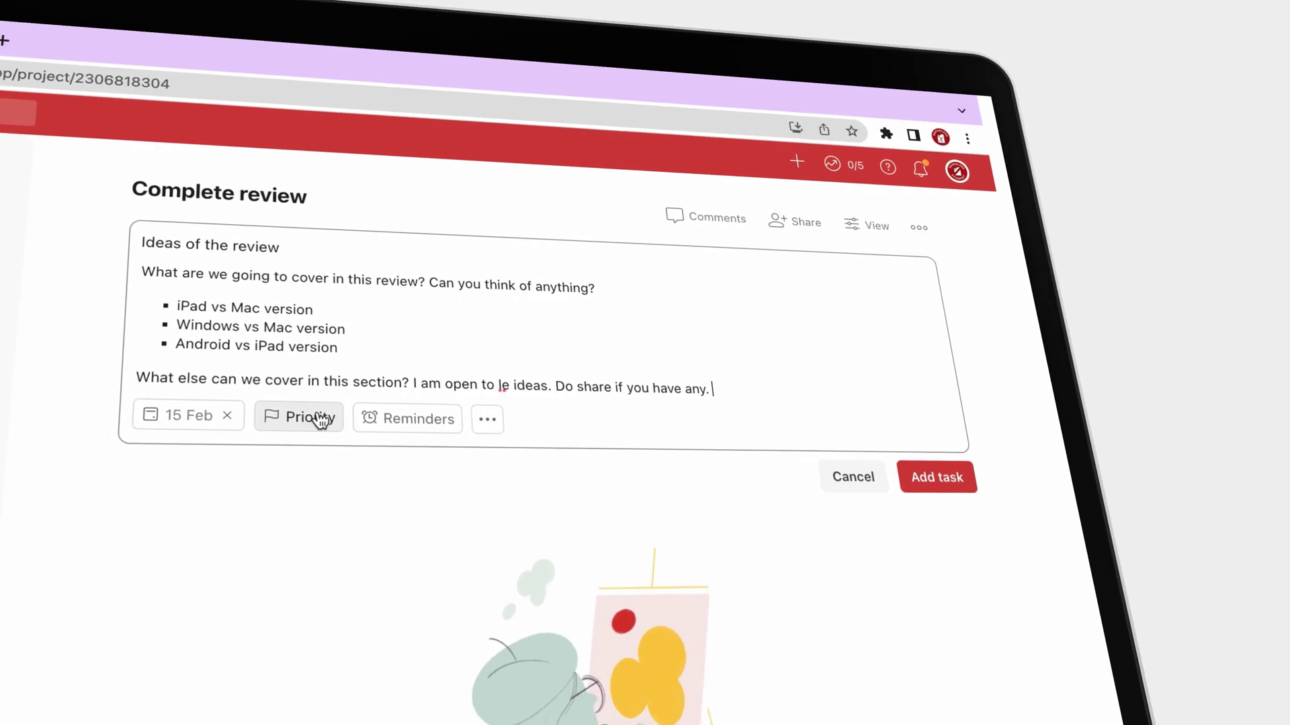
pyautogui.click(333, 417)
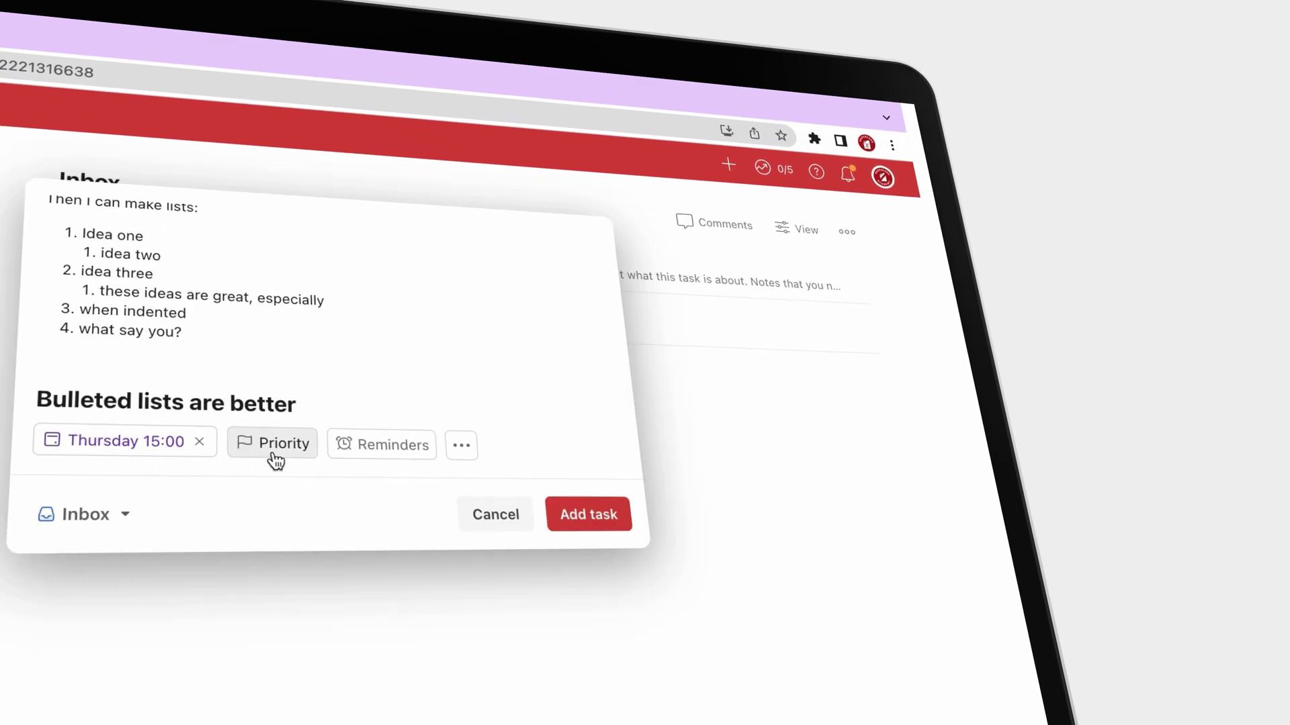
pyautogui.click(265, 449)
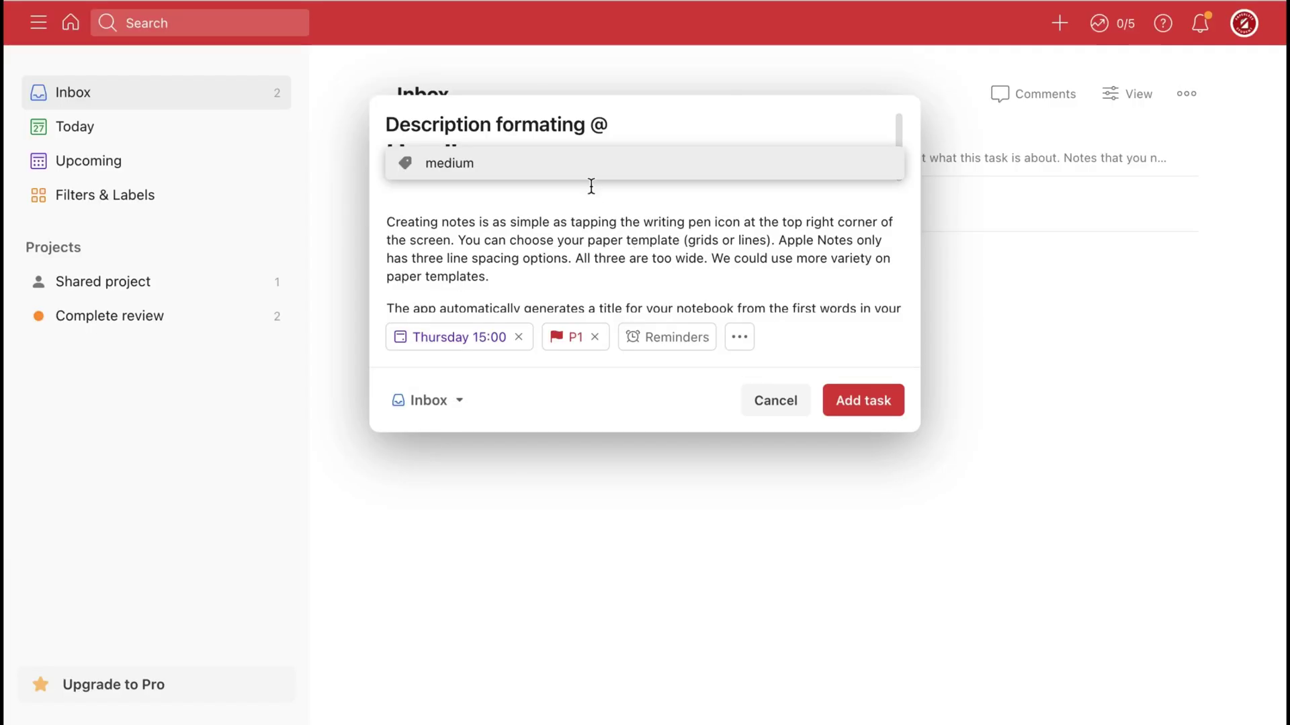
# Tag the task with the existing medium label and a new highpriority label.
pyautogui.click(570, 167)
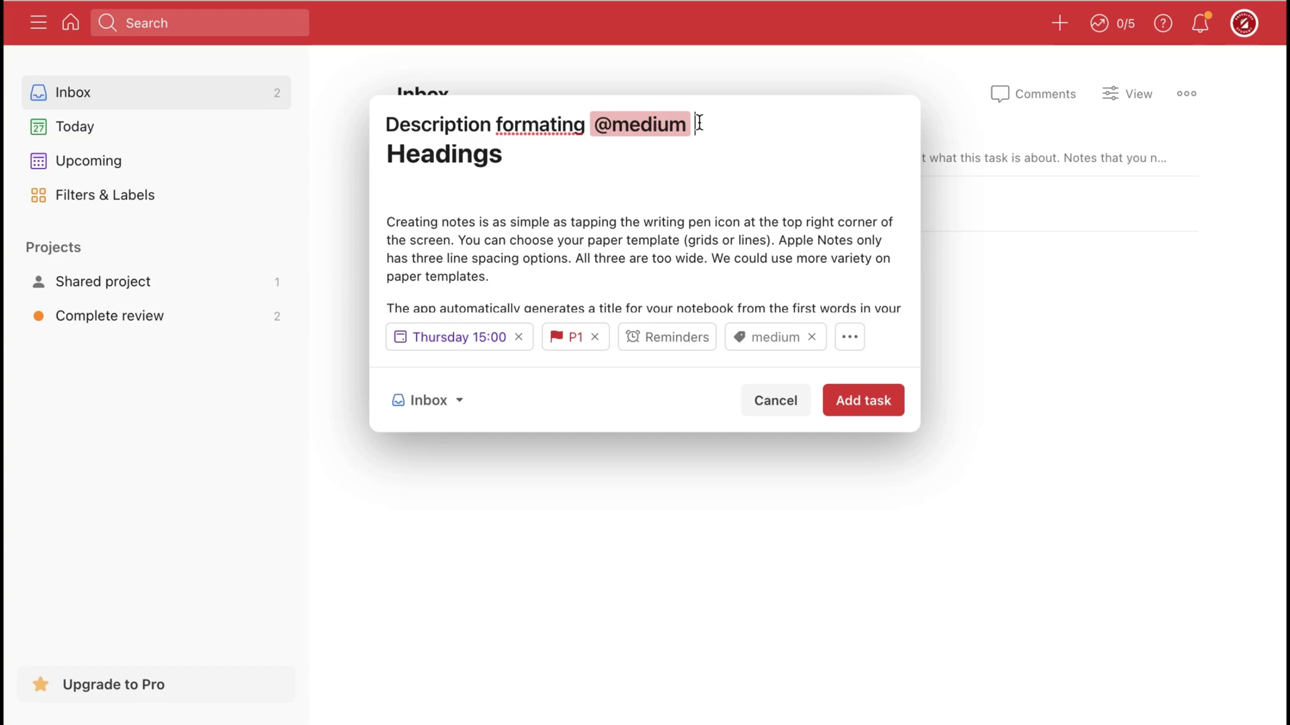
pyautogui.write('@highprior')
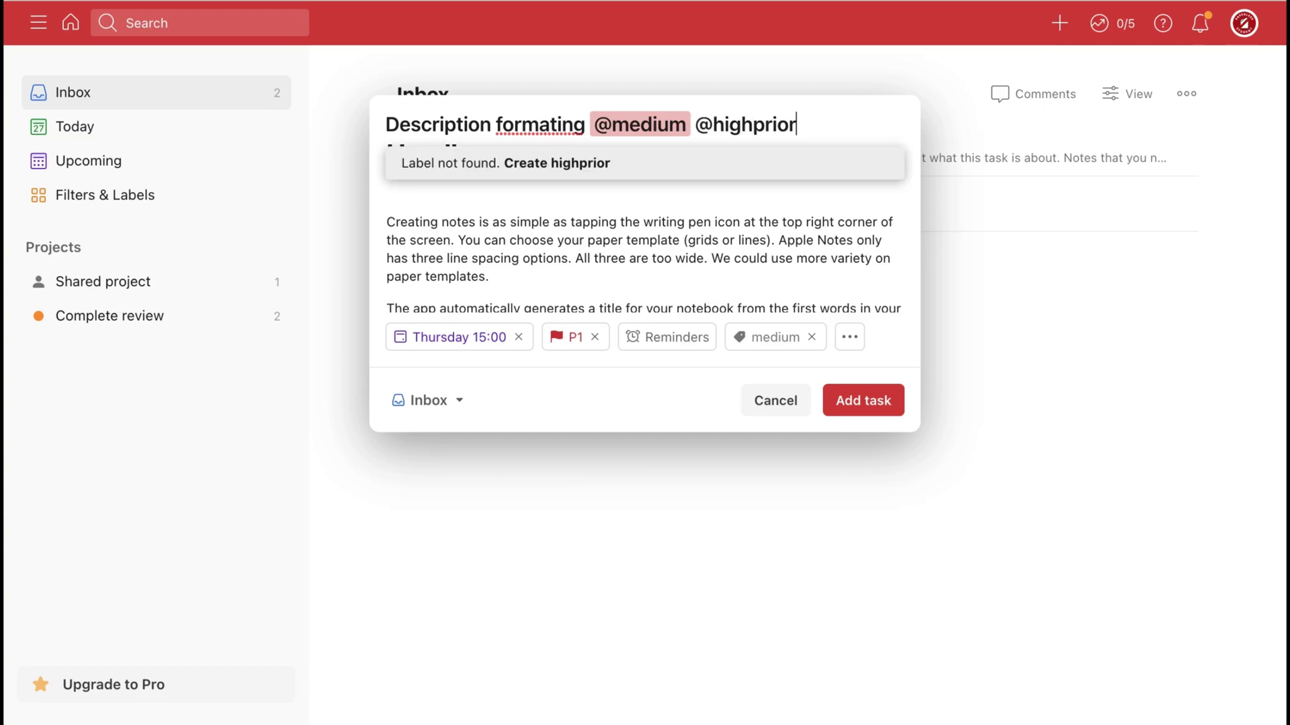
pyautogui.write('ity')
pyautogui.click(647, 163)
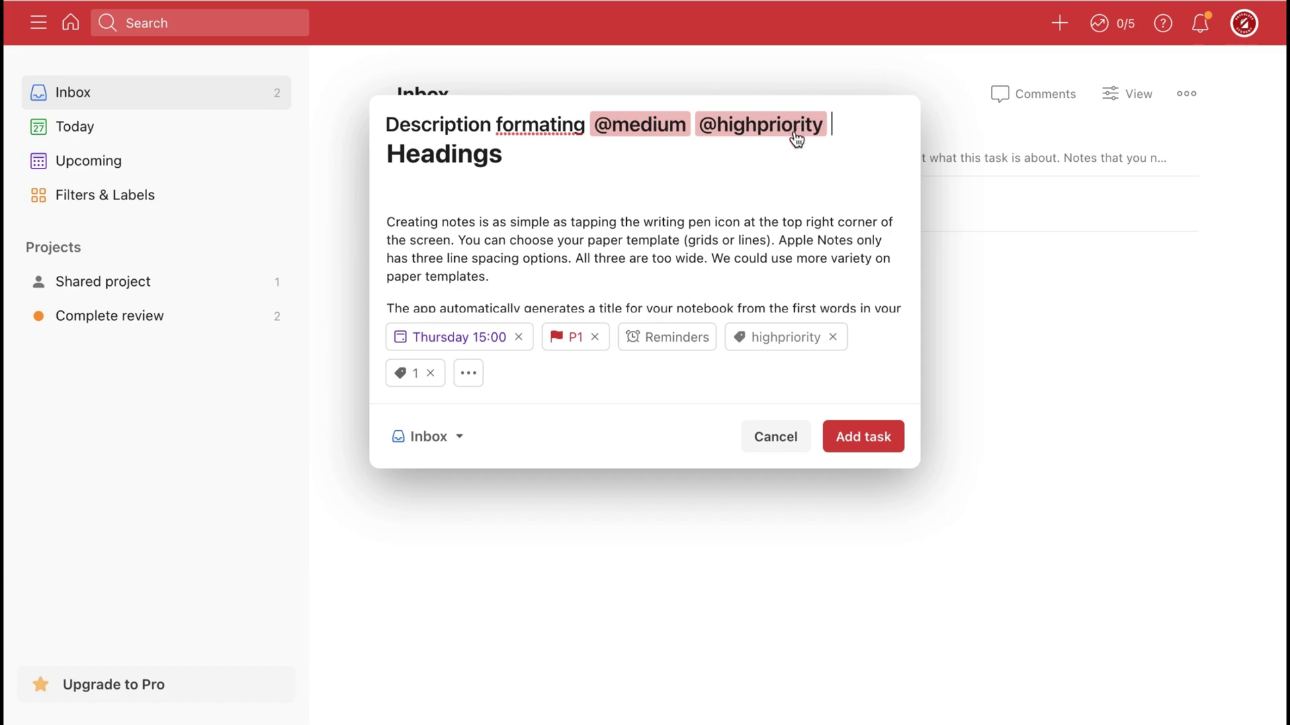
# Try adding a reminder, then dismiss the Go Pro upgrade prompt.
pyautogui.click(679, 339)
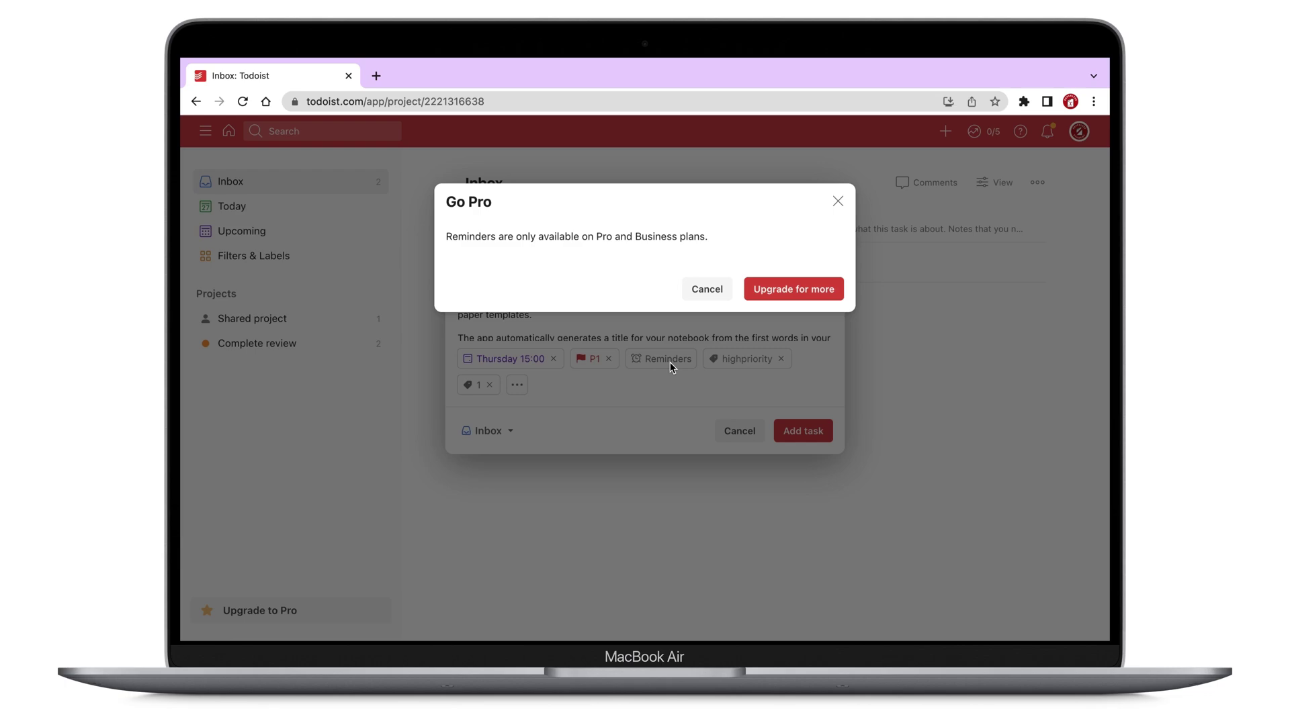
pyautogui.press('Escape')
pyautogui.moveTo(688, 63)
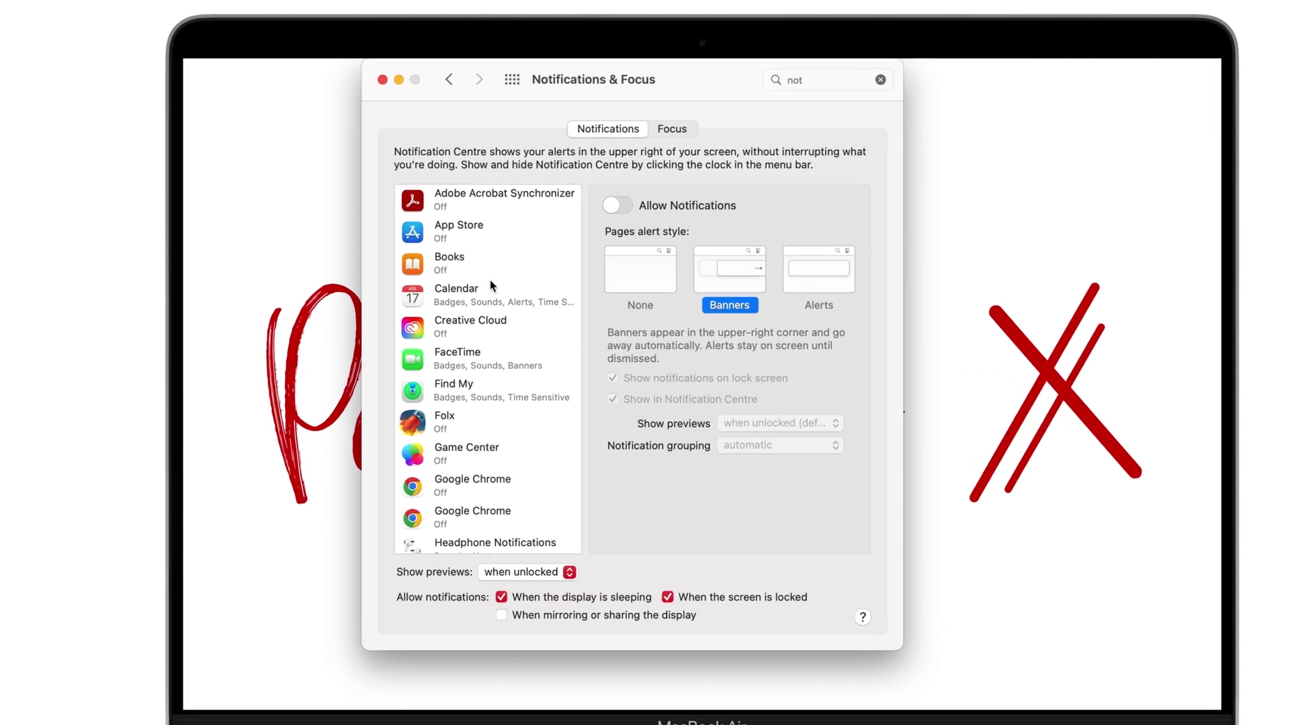
pyautogui.scroll(-3, 455, 257)
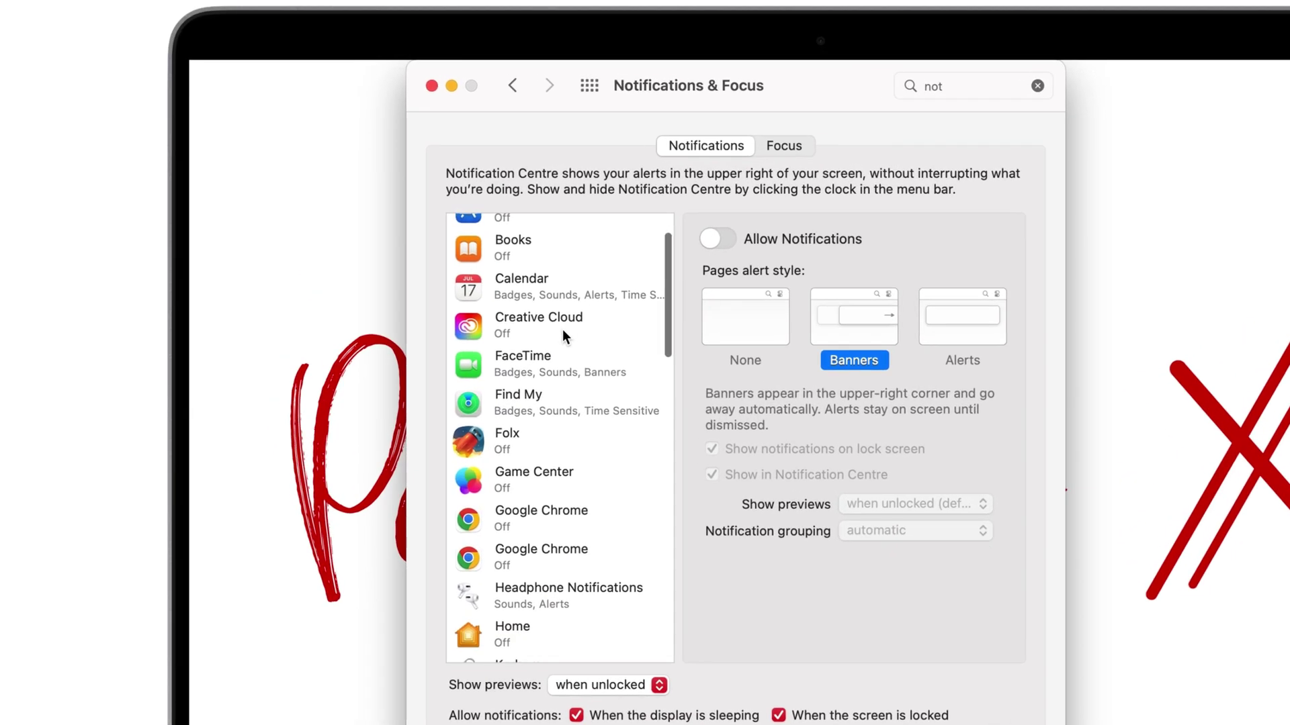
pyautogui.scroll(-4, 562, 330)
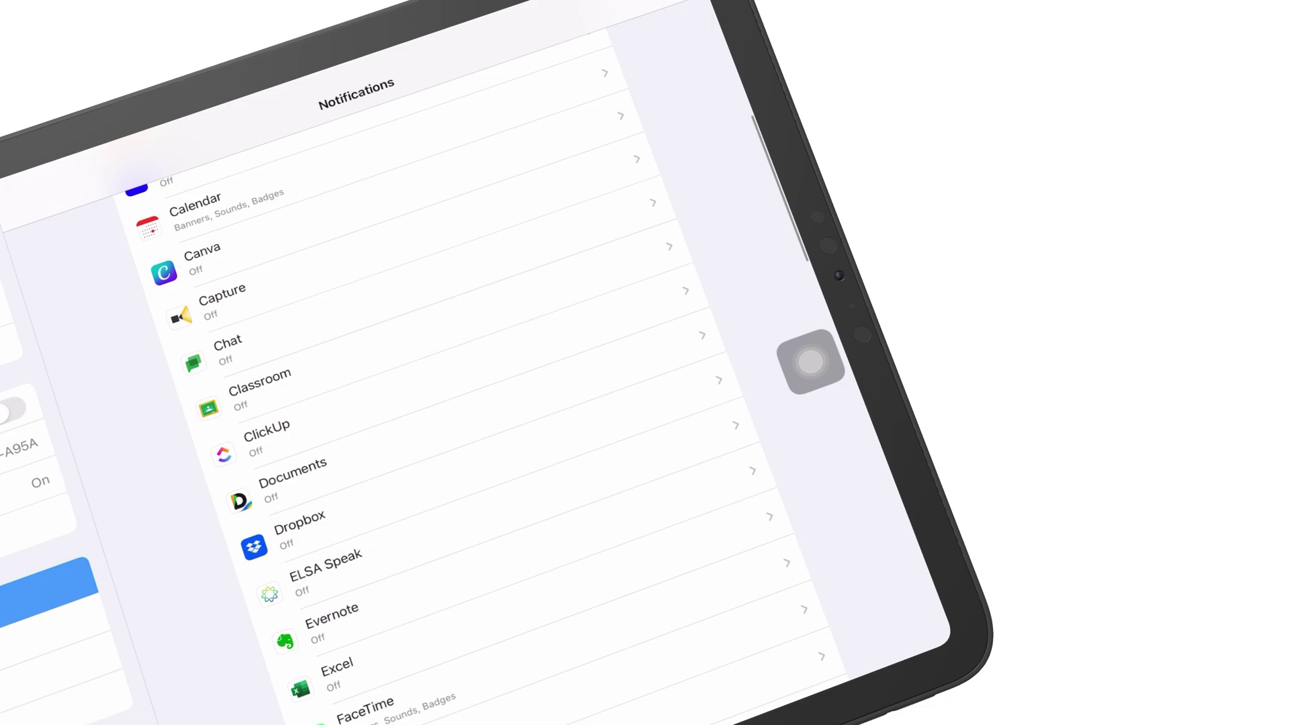
pyautogui.scroll(-5, 470, 403)
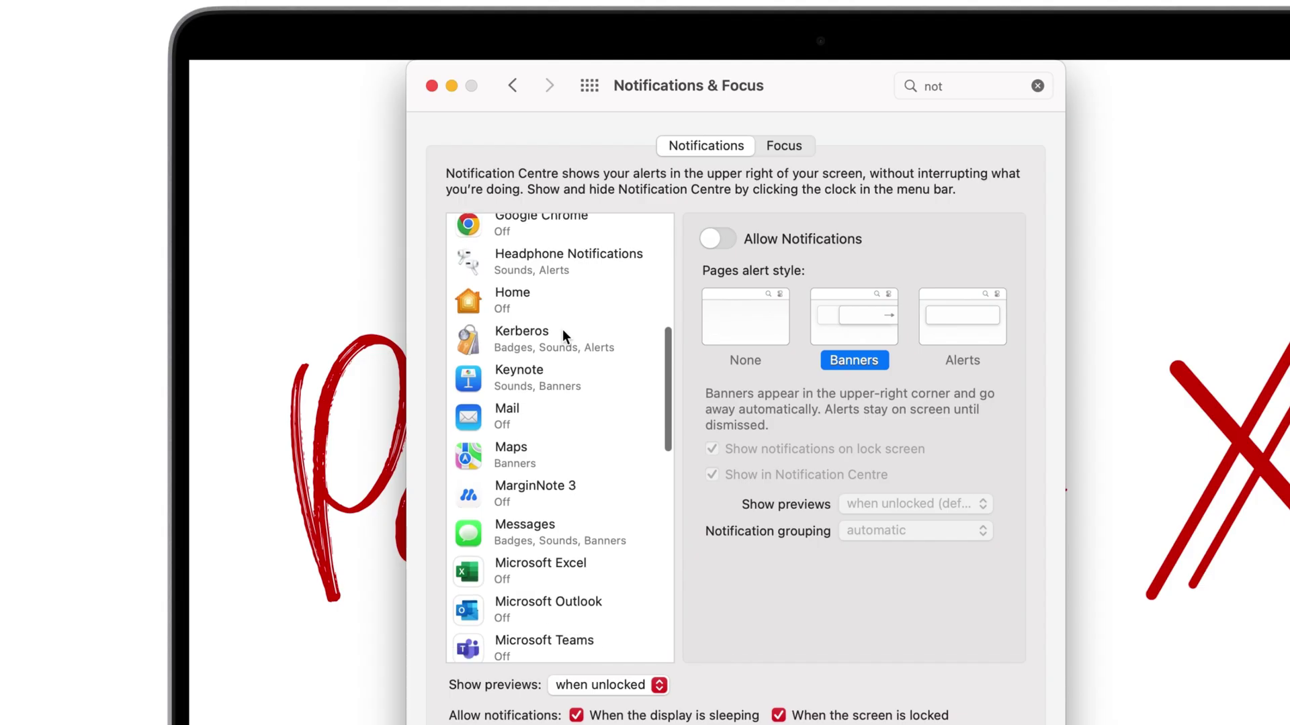
pyautogui.scroll(-5, 562, 329)
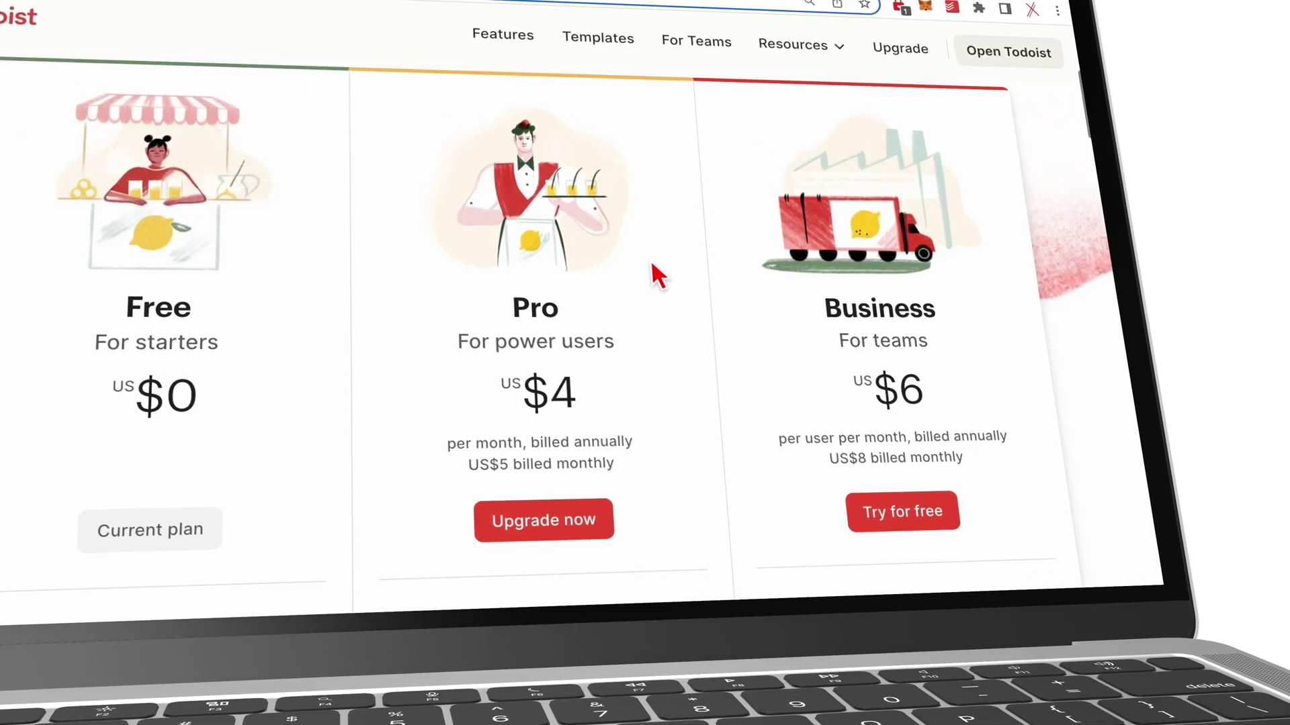
# Review the Free, Pro and Business plan comparison, then enter 'Thursday' in the task's due date.
pyautogui.scroll(-5, 660, 272)
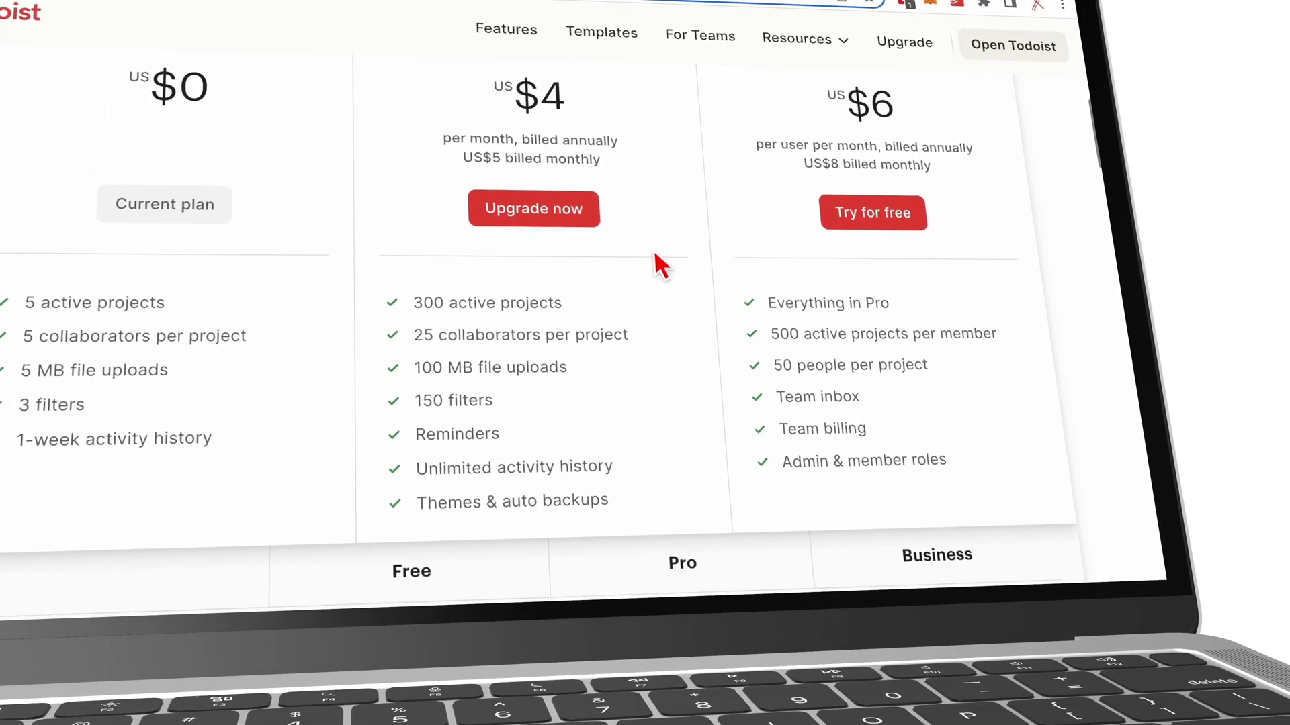
pyautogui.scroll(3, 661, 264)
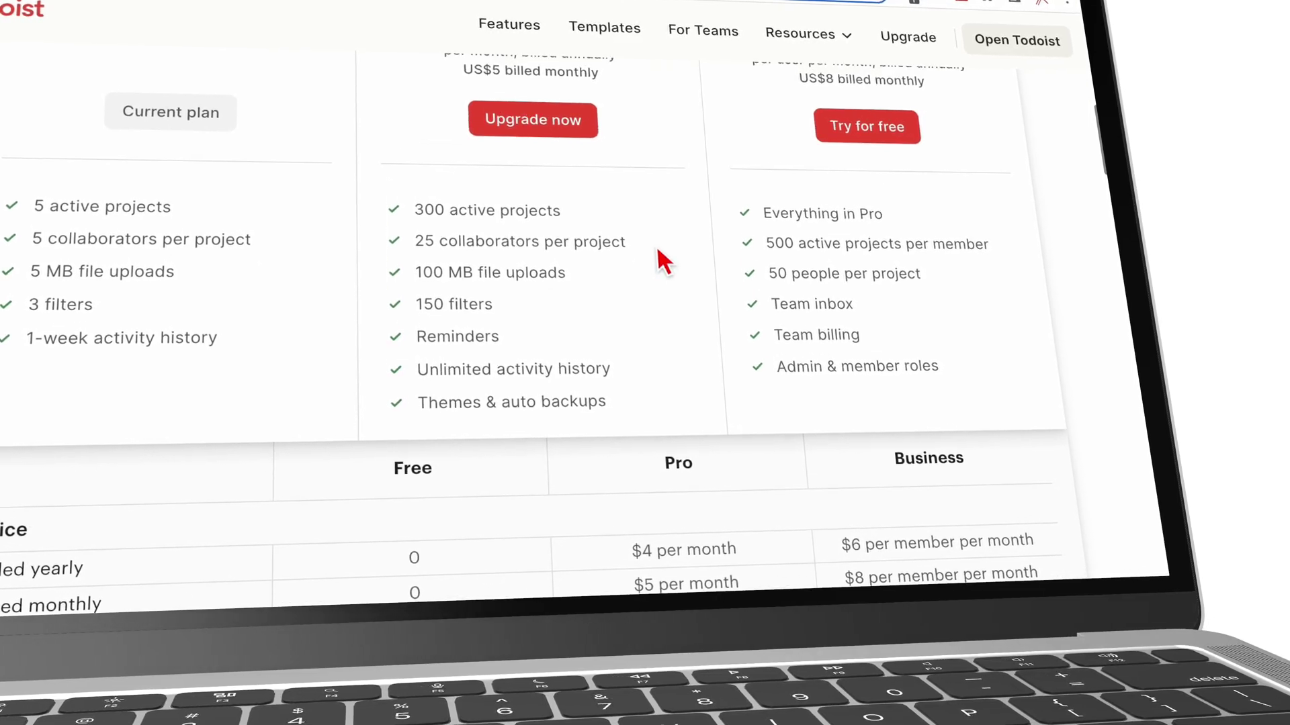
pyautogui.scroll(1, 665, 259)
pyautogui.scroll(-1, 663, 256)
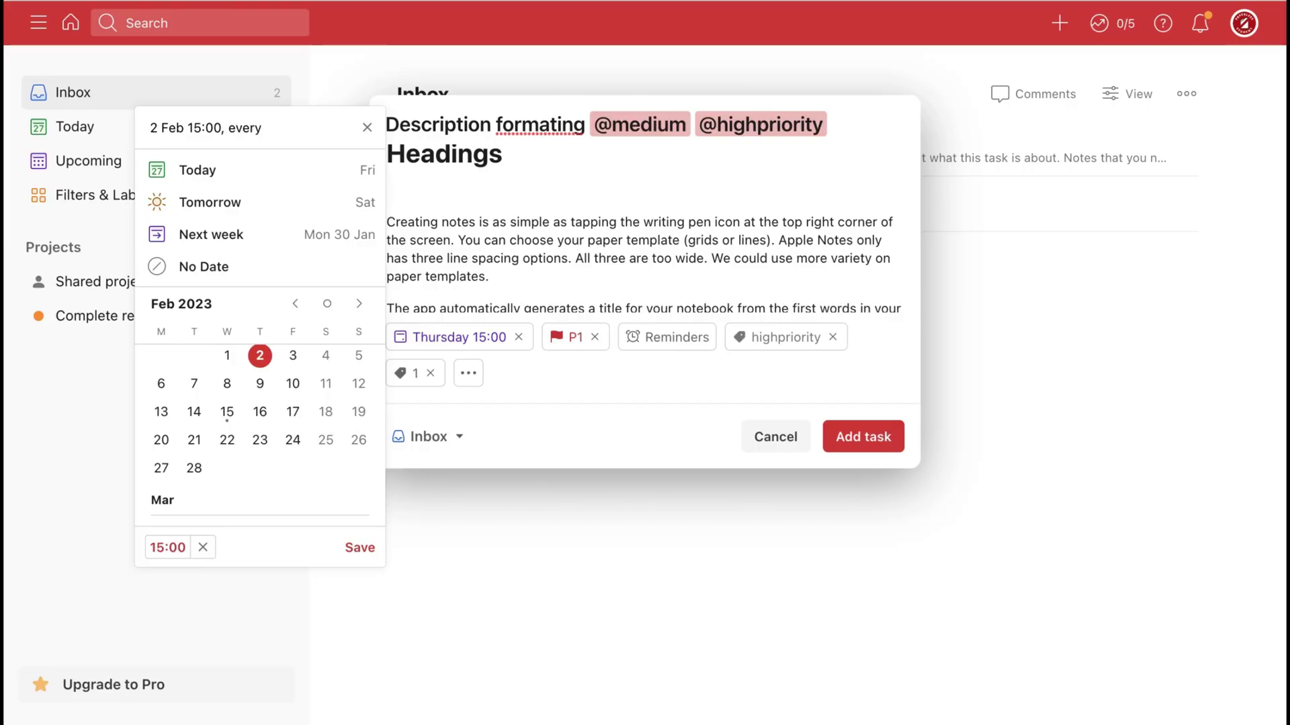
pyautogui.write('Thursday')
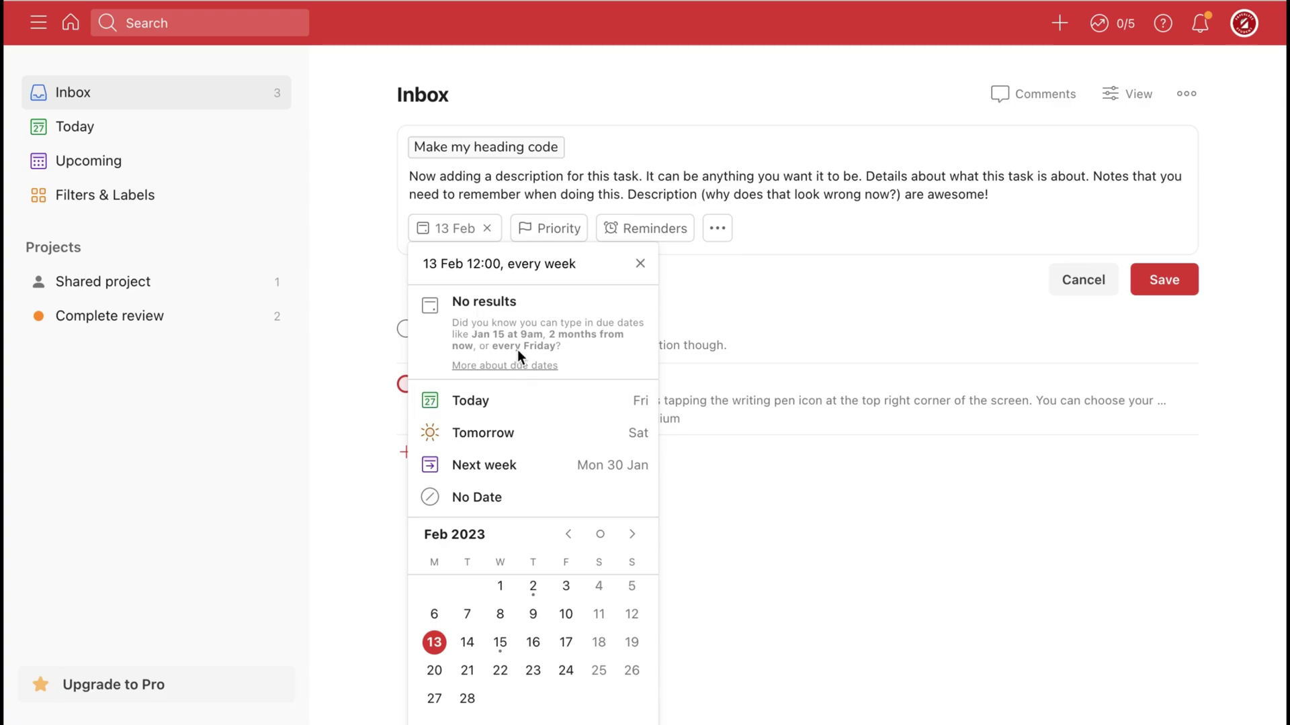
# Trim the due date text so it repeats every Thursday at 15:00.
pyautogui.press('BackSpace')
pyautogui.press('BackSpace')
pyautogui.press('BackSpace')
pyautogui.press('BackSpace')
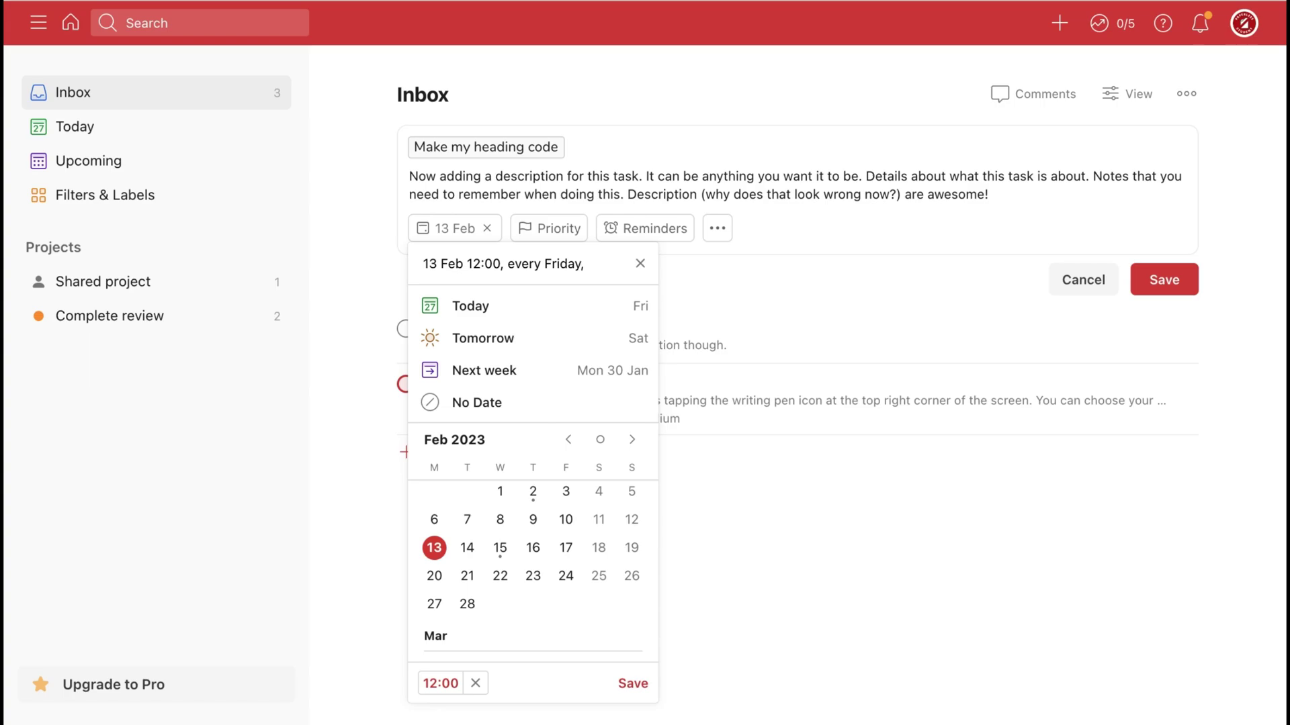
pyautogui.press('BackSpace')
pyautogui.press('BackSpace')
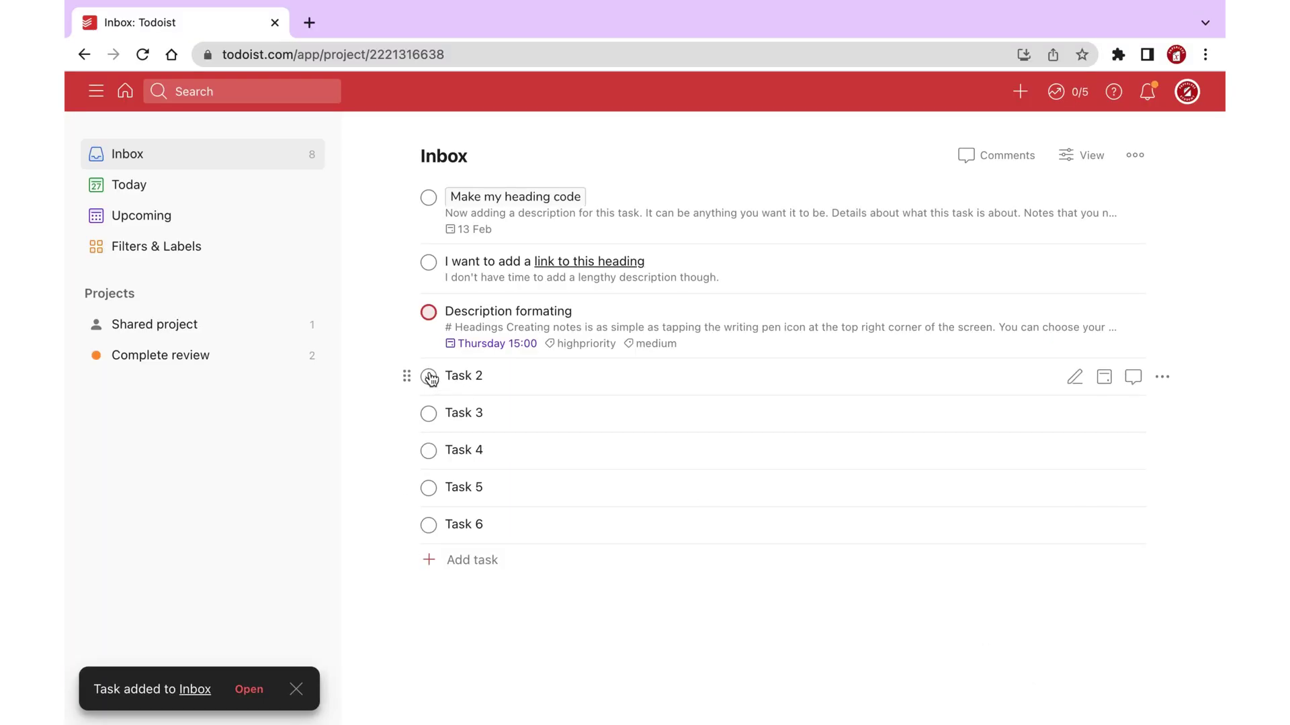
# Complete Tasks 2, 3, 6 and 4, showing the Inbox's completed tasks.
pyautogui.click(428, 377)
pyautogui.click(429, 377)
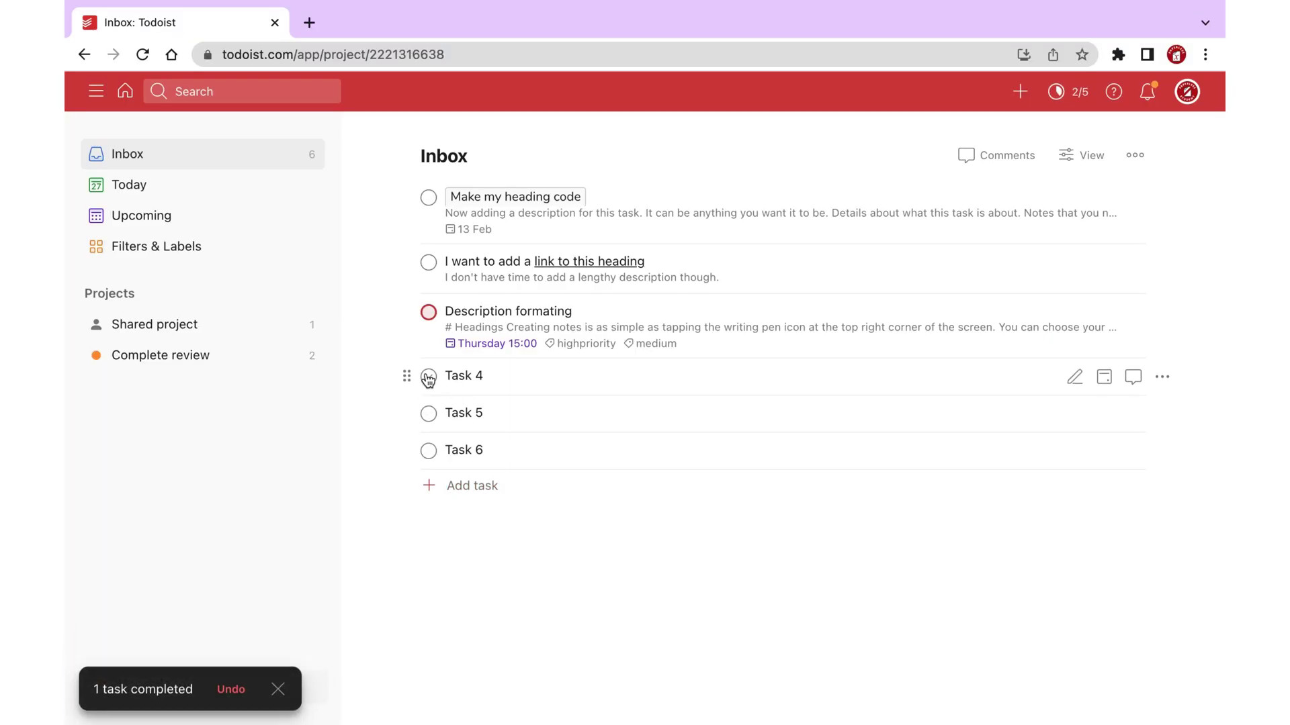
pyautogui.click(430, 452)
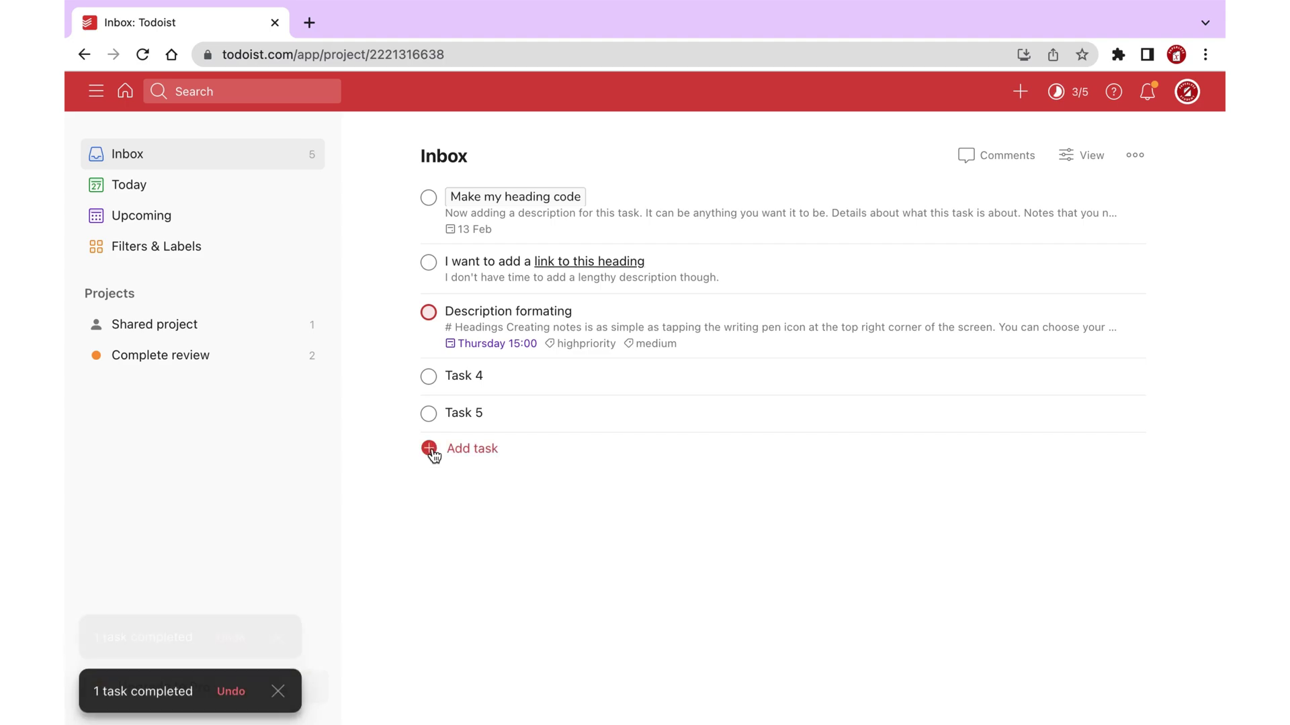
pyautogui.click(1137, 155)
pyautogui.click(1034, 354)
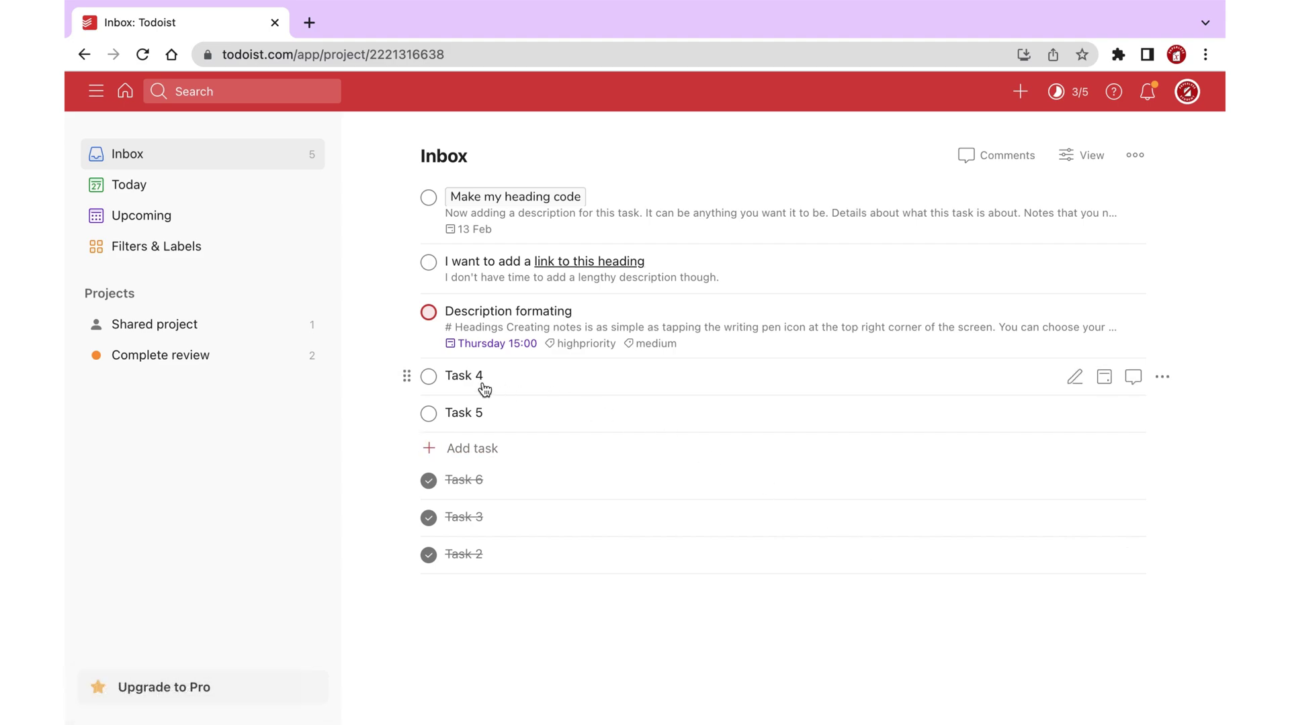
pyautogui.click(429, 376)
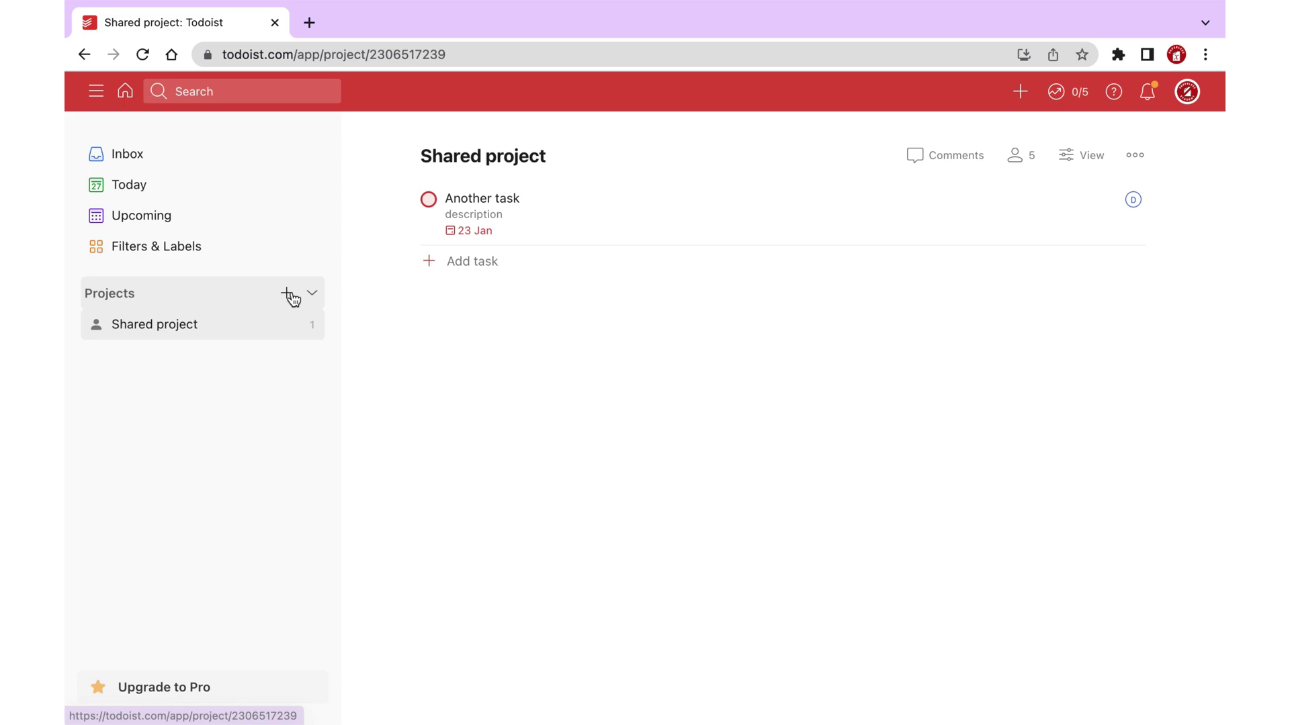
# Start a new project named 'Complete review' and give it the Orange colour.
pyautogui.click(292, 295)
pyautogui.click(596, 262)
pyautogui.write('Complete review')
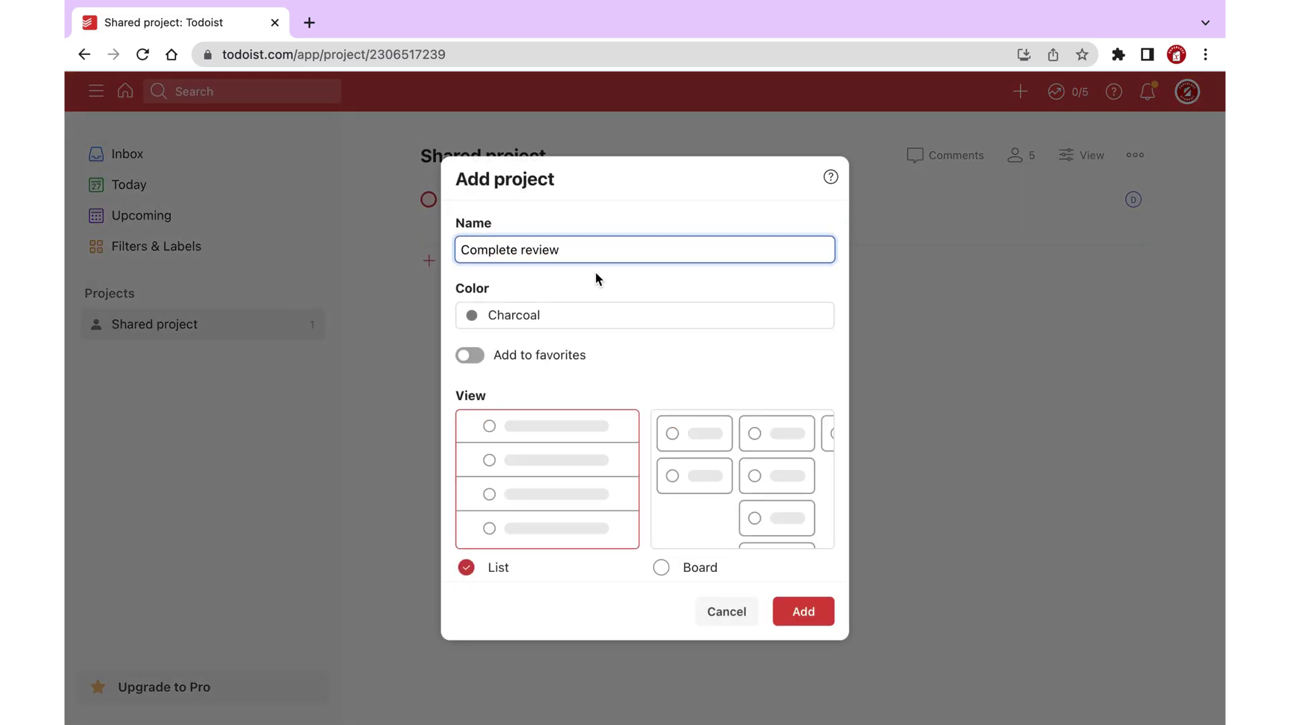
pyautogui.click(577, 315)
pyautogui.scroll(3, 514, 514)
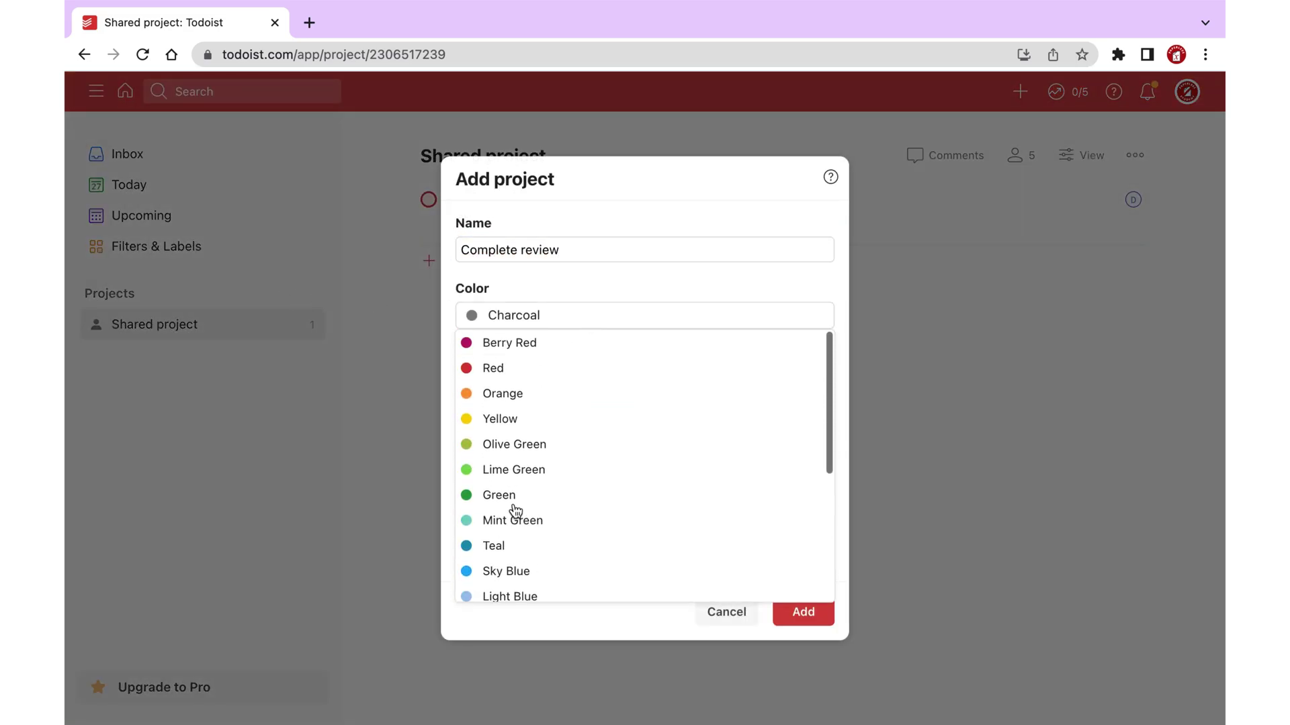
pyautogui.click(500, 402)
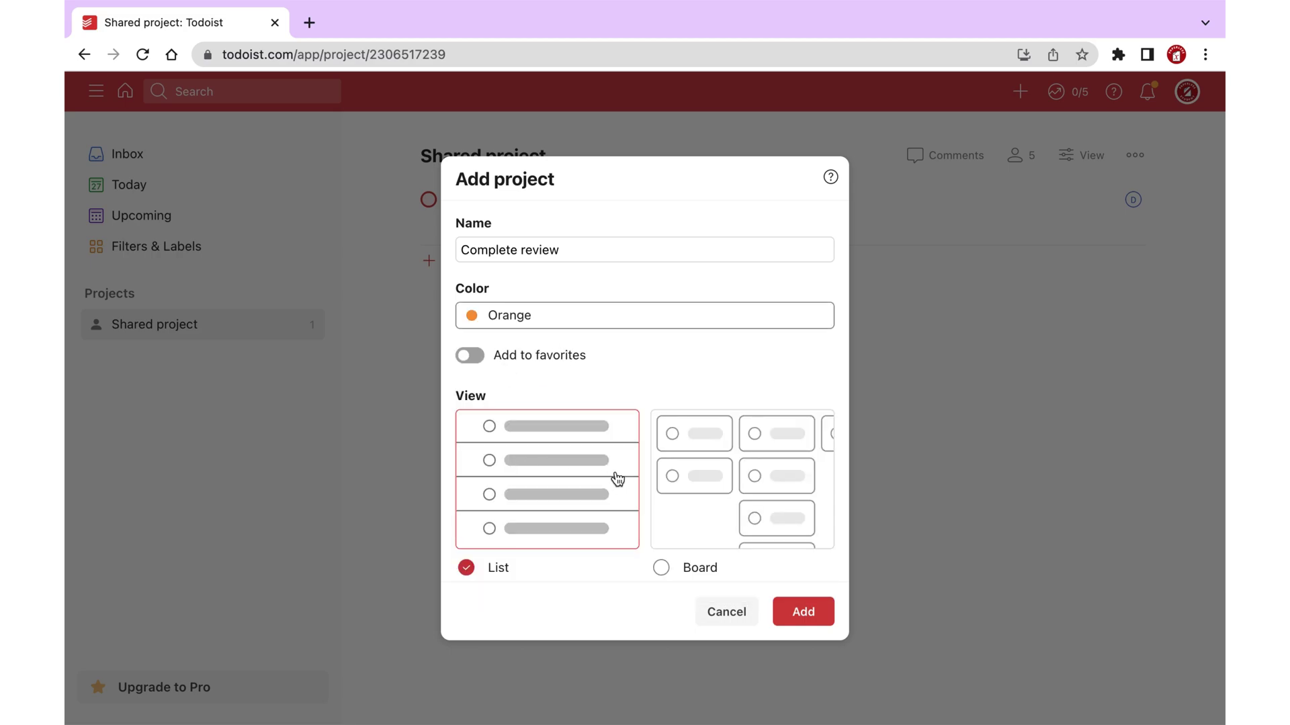
# Create the Complete review project, switch its view to Board, then back to List.
pyautogui.click(804, 611)
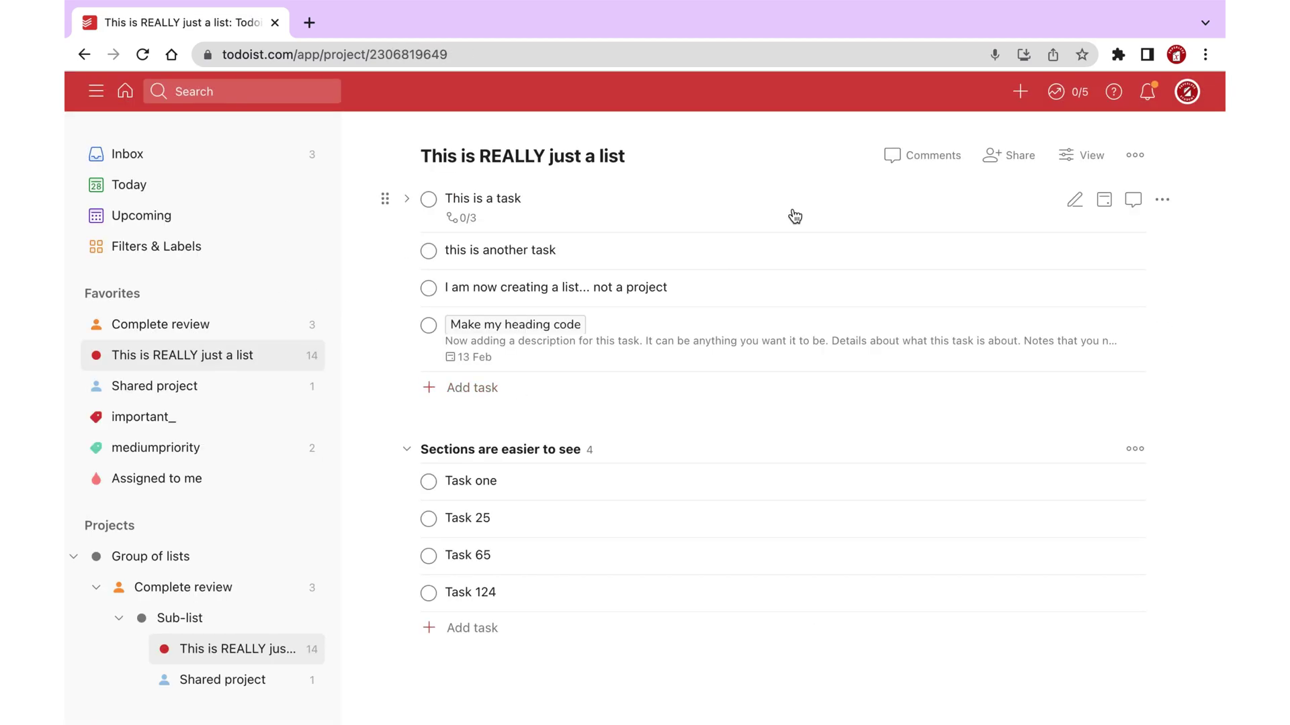
pyautogui.click(1083, 153)
pyautogui.click(1113, 215)
pyautogui.click(1102, 255)
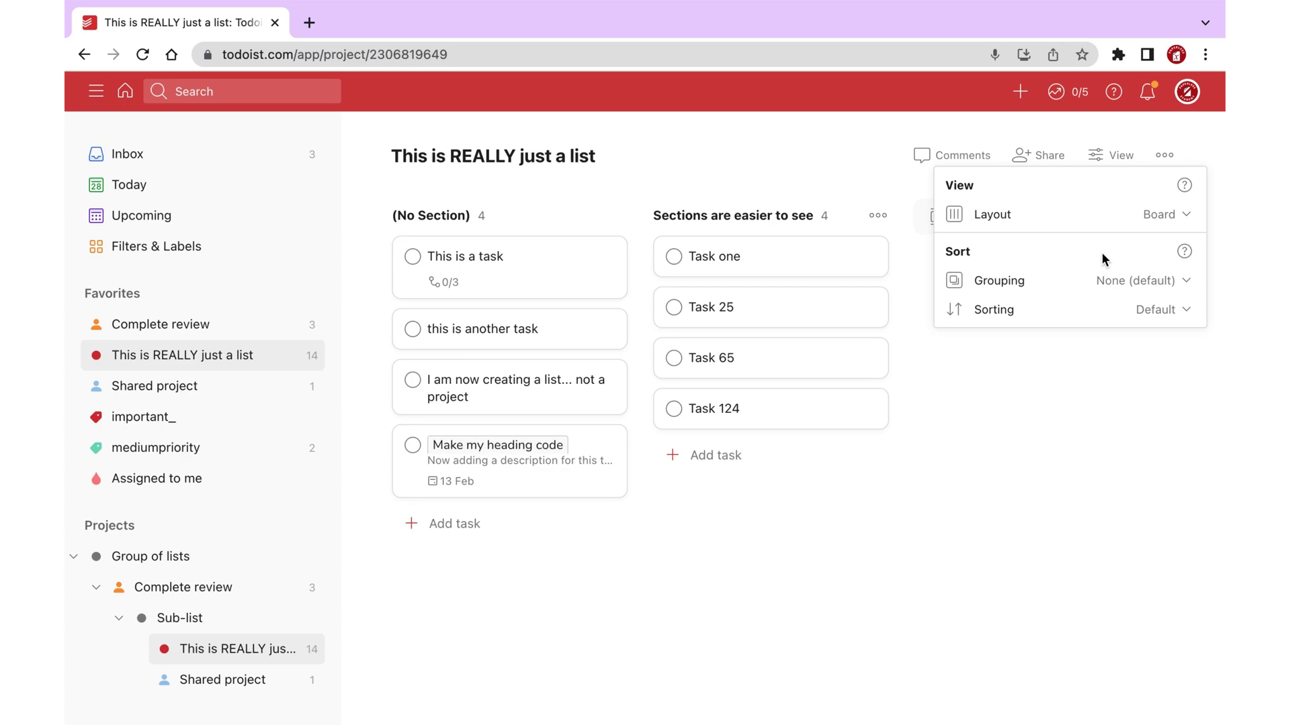
pyautogui.click(1170, 214)
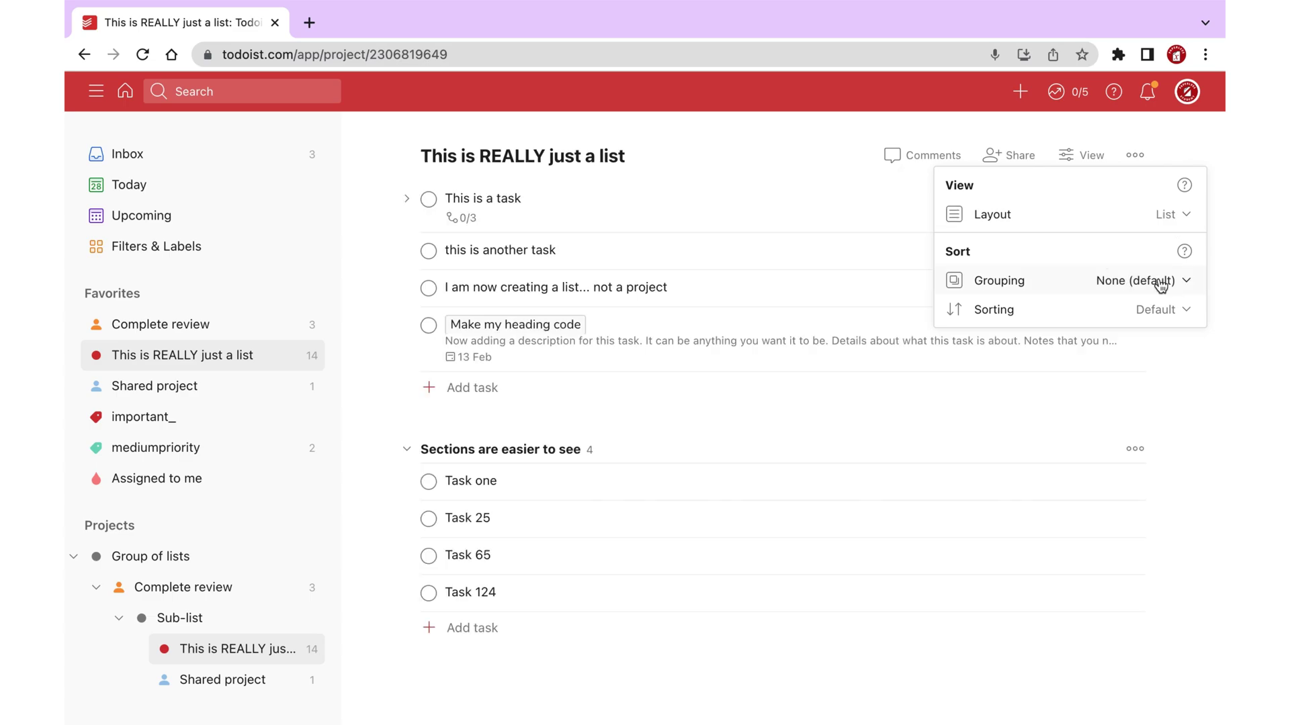
# Group tasks by Date added, try sorting by Due date, then reset sorting to Default.
pyautogui.click(1159, 280)
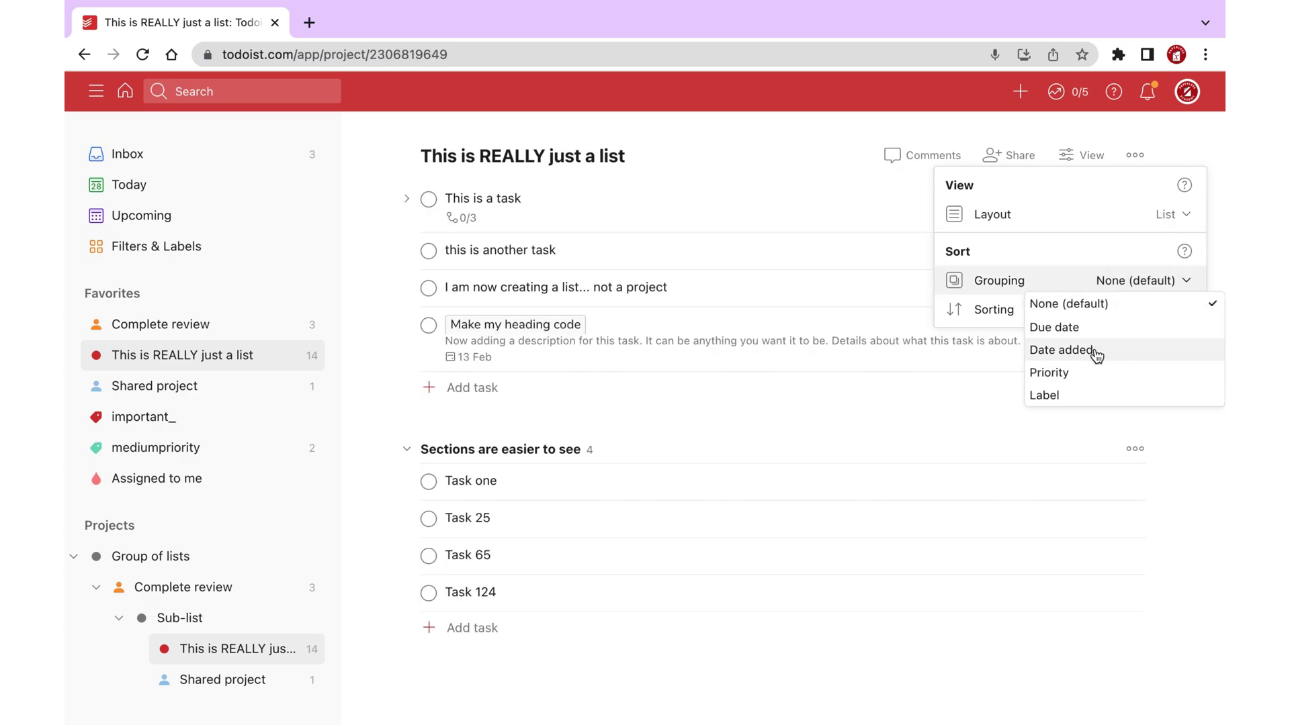
pyautogui.click(1097, 349)
pyautogui.click(1156, 309)
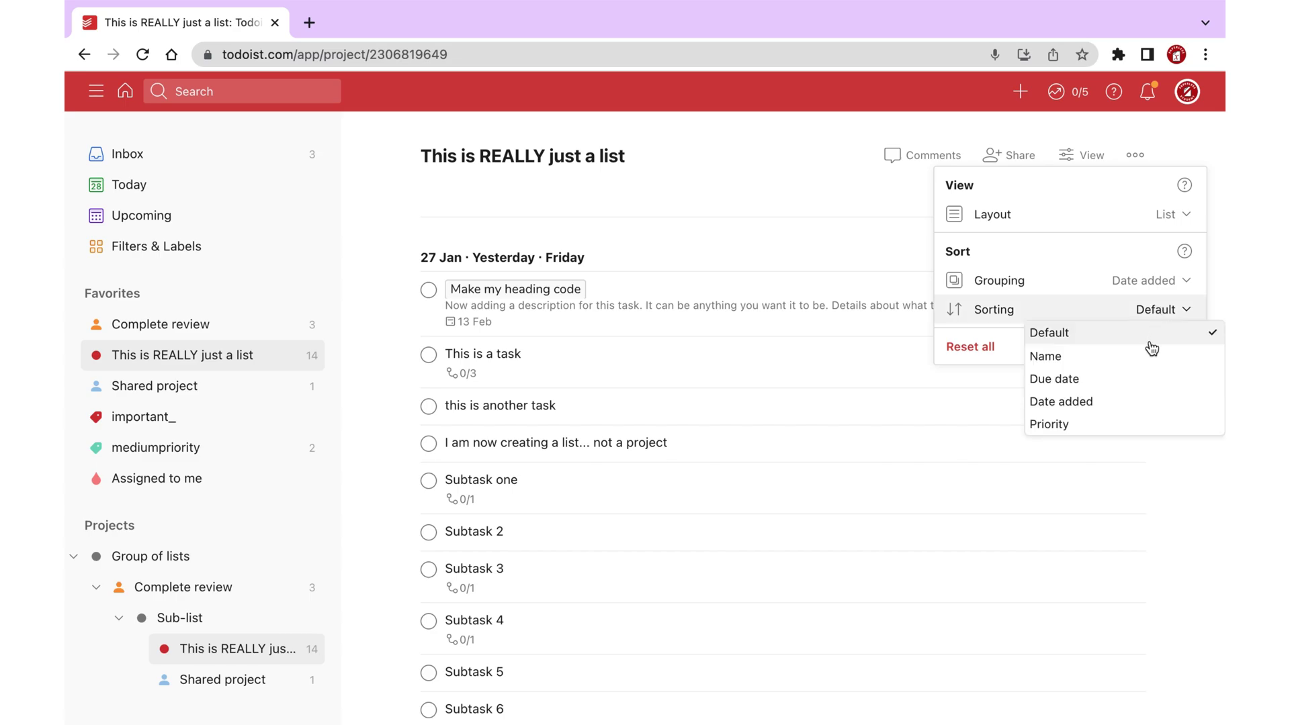
pyautogui.click(1147, 380)
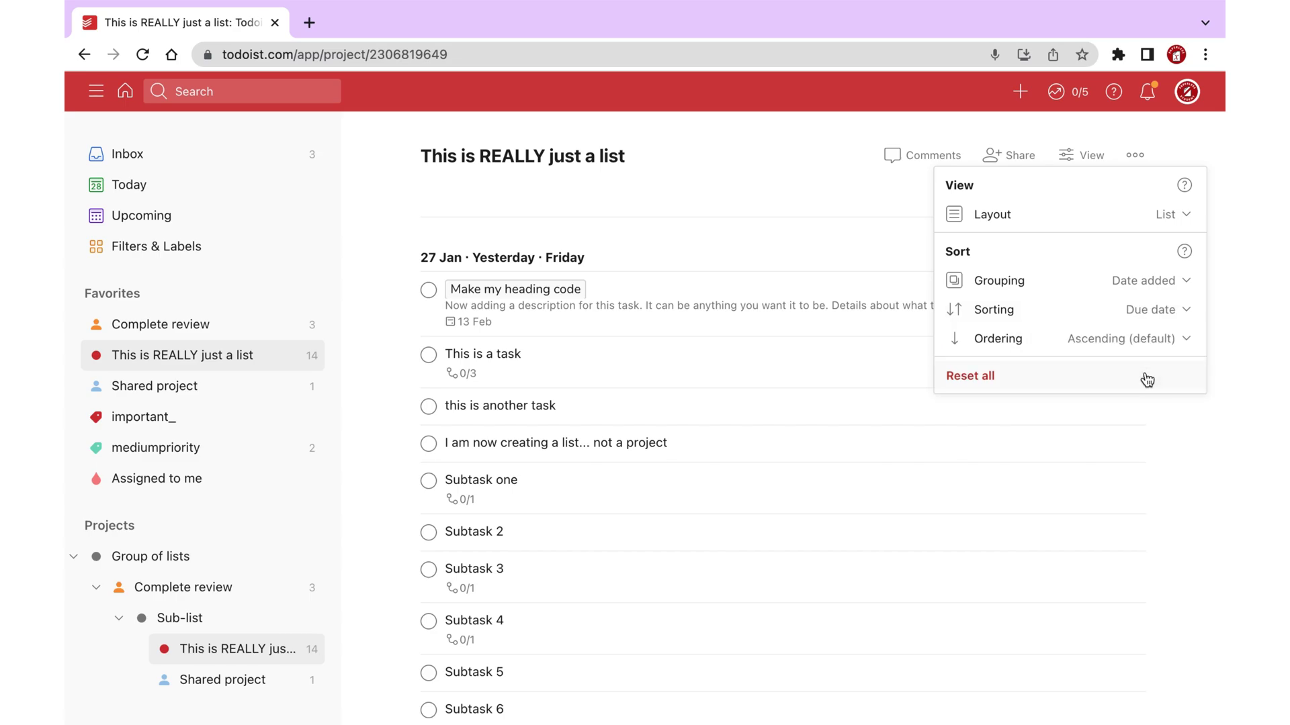
pyautogui.click(1151, 340)
pyautogui.click(1157, 310)
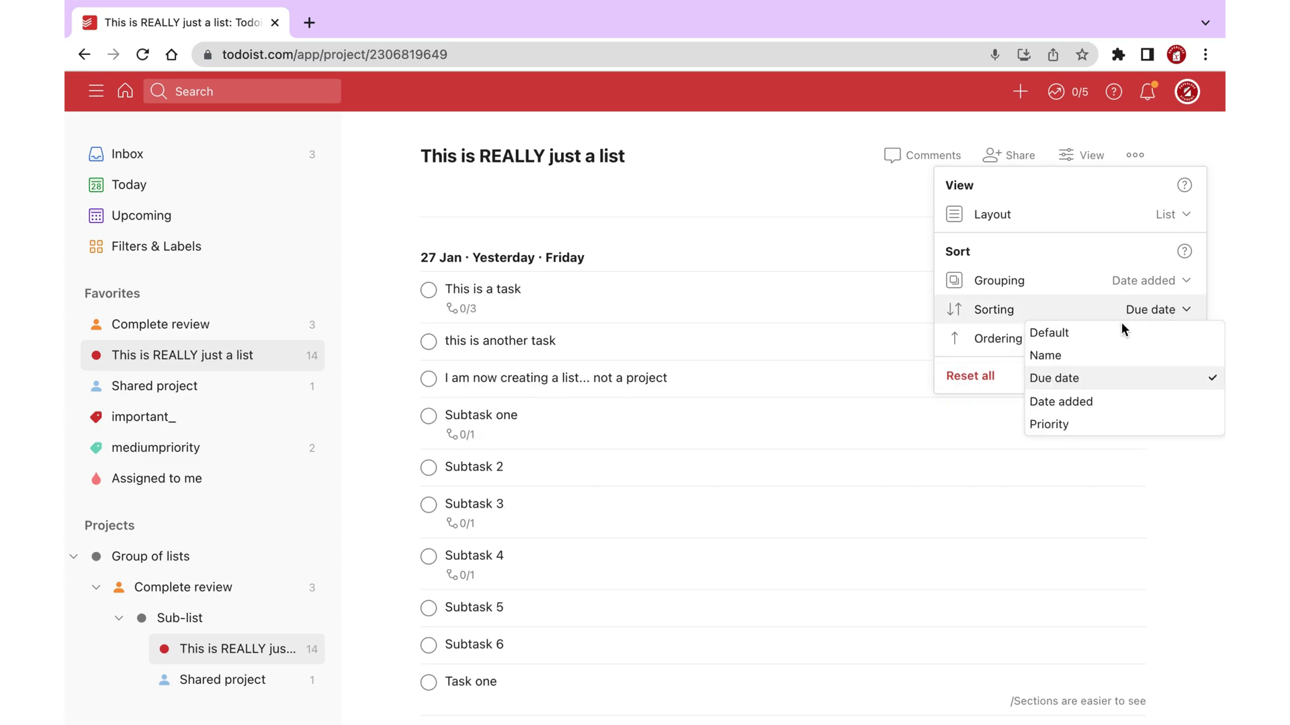
pyautogui.click(1078, 338)
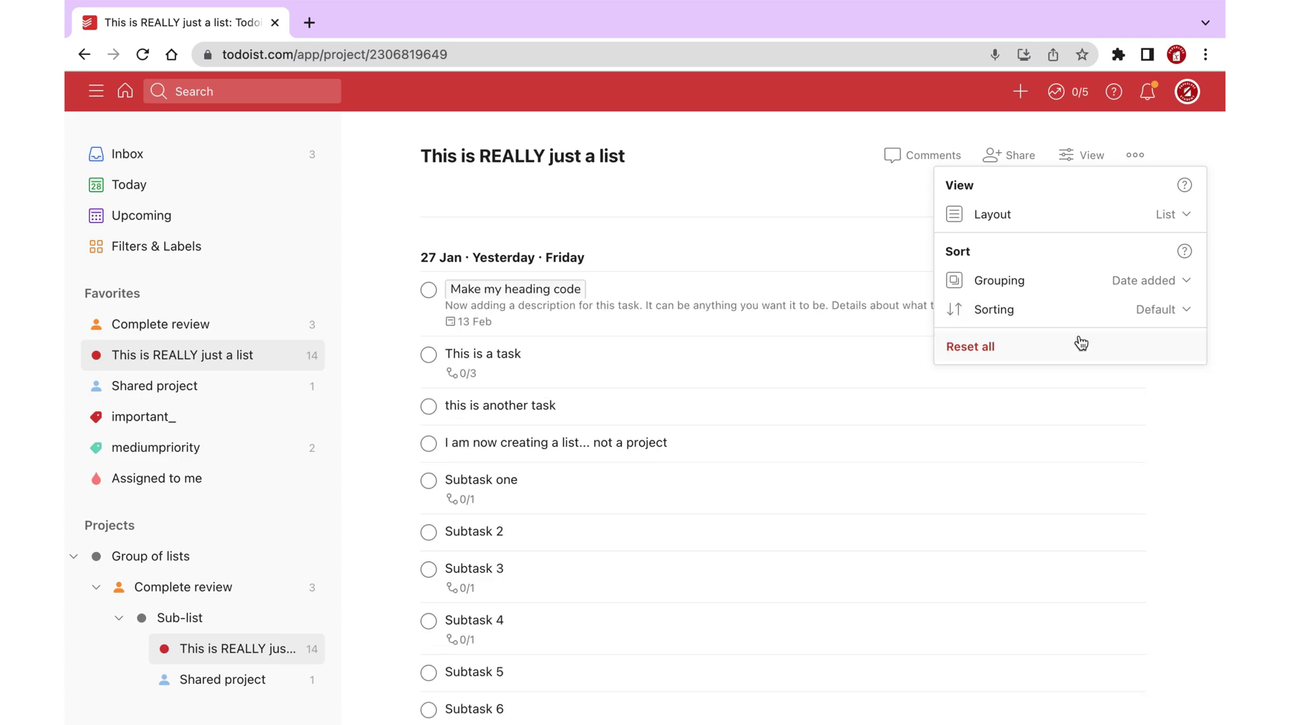
pyautogui.click(1159, 308)
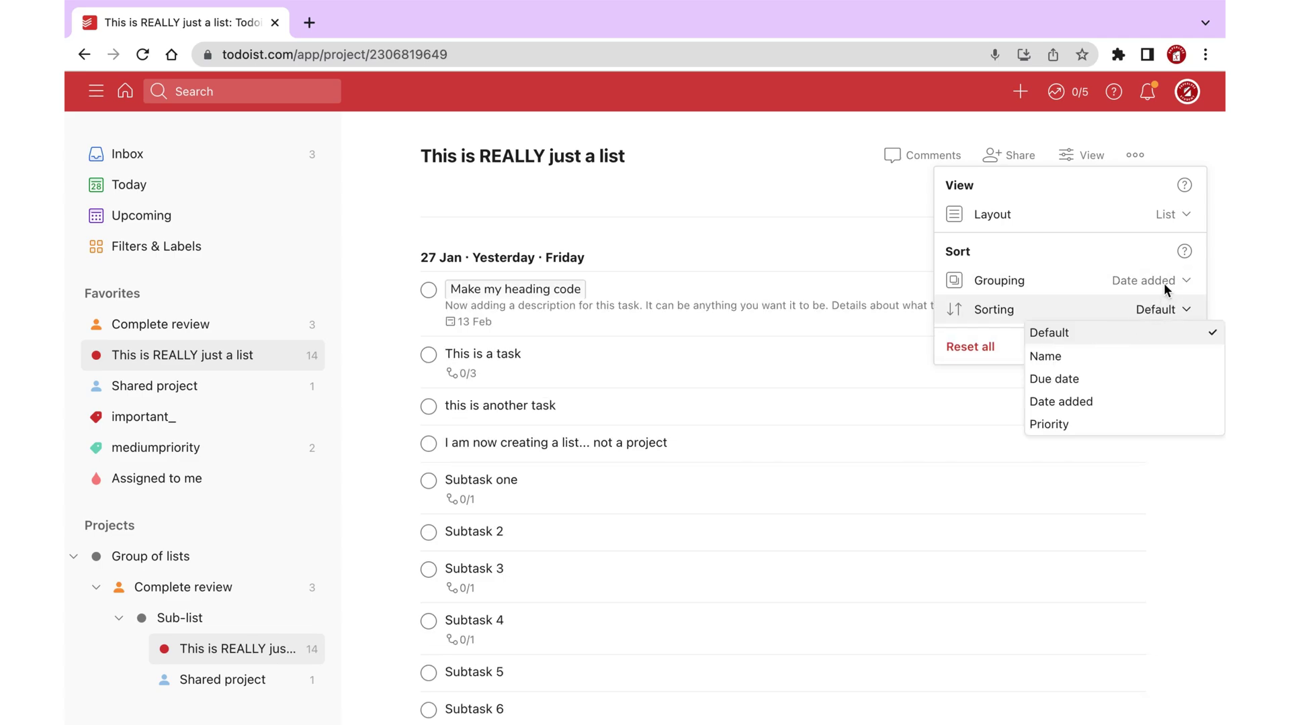
pyautogui.click(1166, 288)
pyautogui.click(1163, 284)
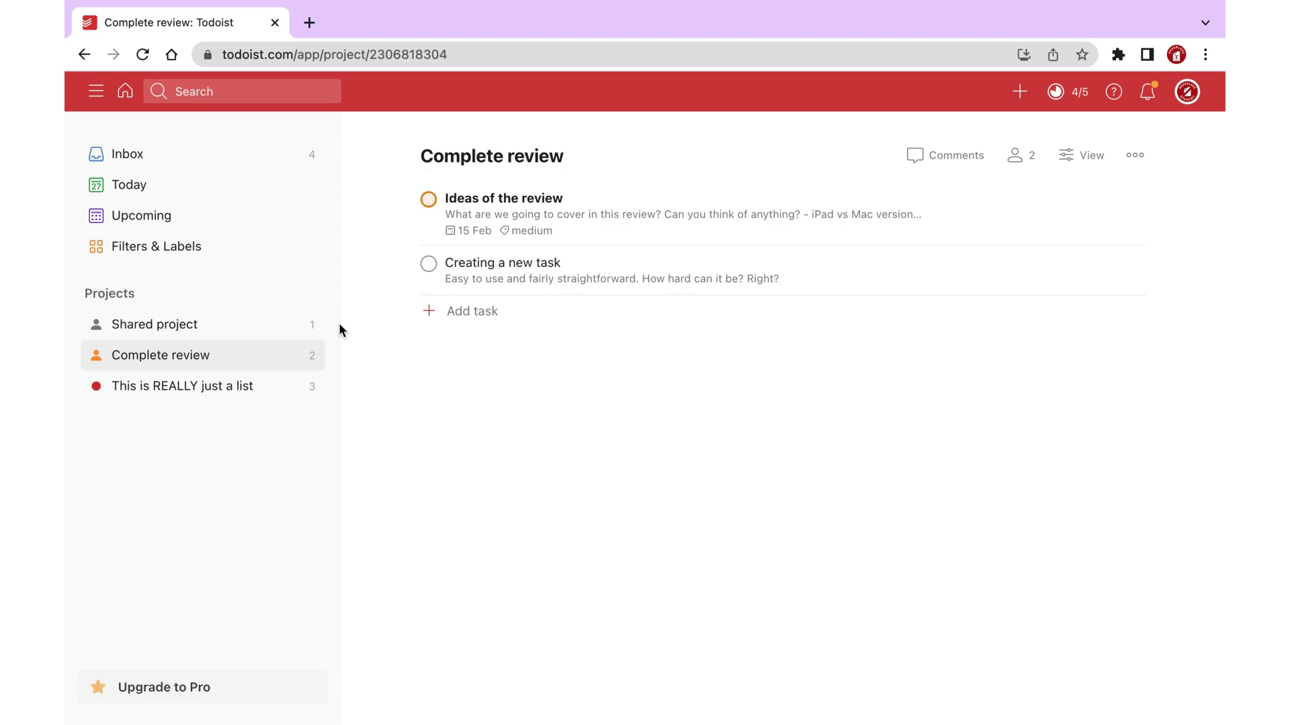
# Open Shared project and remove one of its collaborators.
pyautogui.click(210, 327)
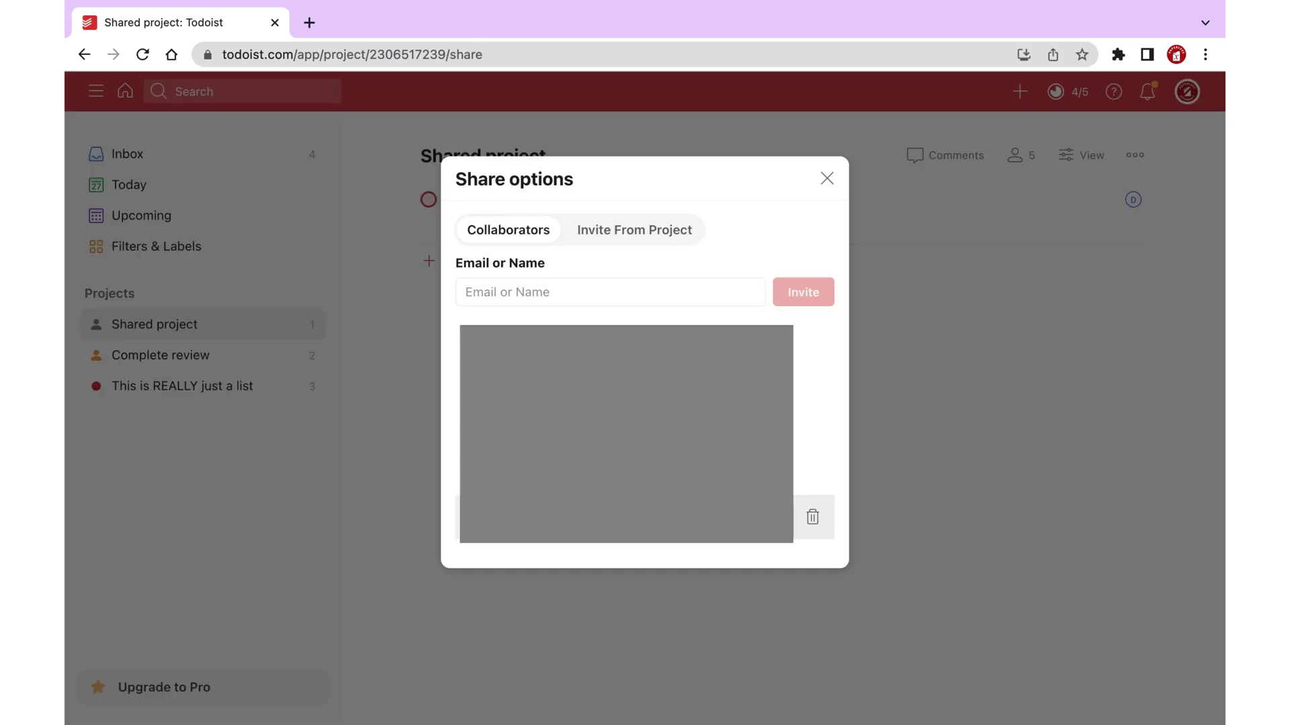
pyautogui.click(813, 517)
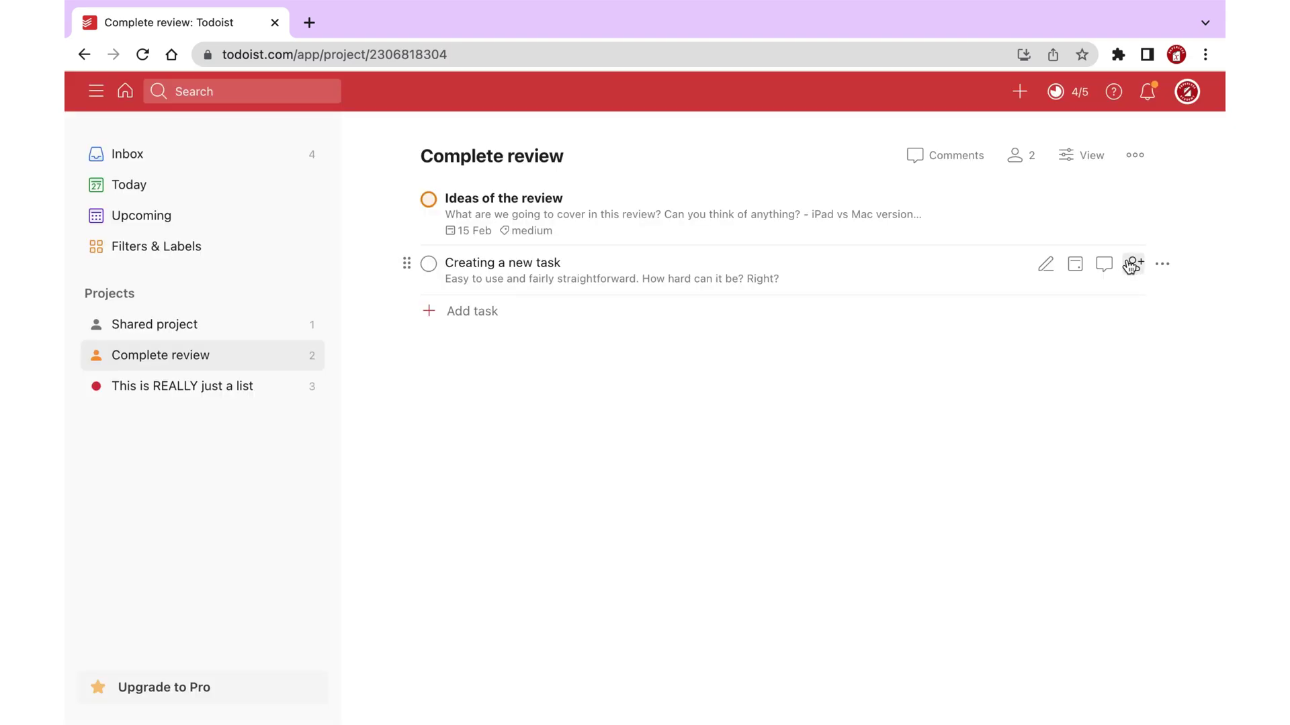
# Assign Creating a new task to the collaborator and add Task 3 with the same assignee.
pyautogui.click(1132, 265)
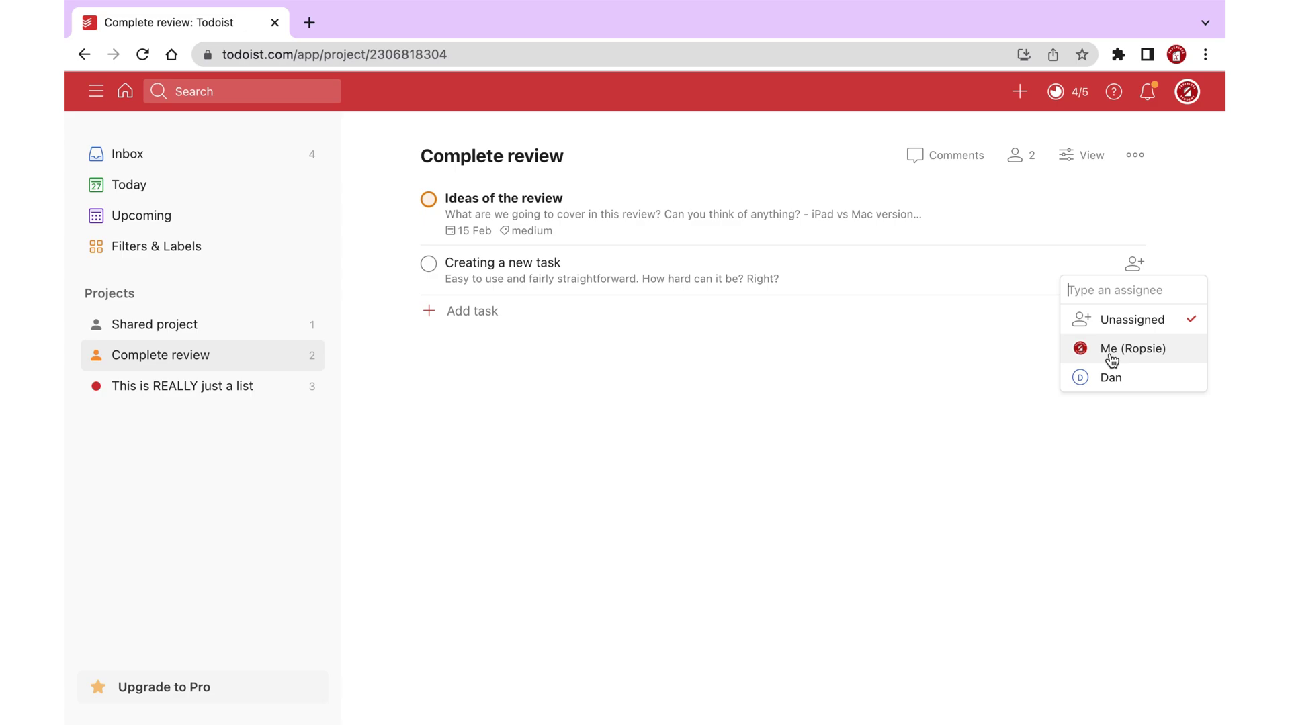
pyautogui.click(1112, 377)
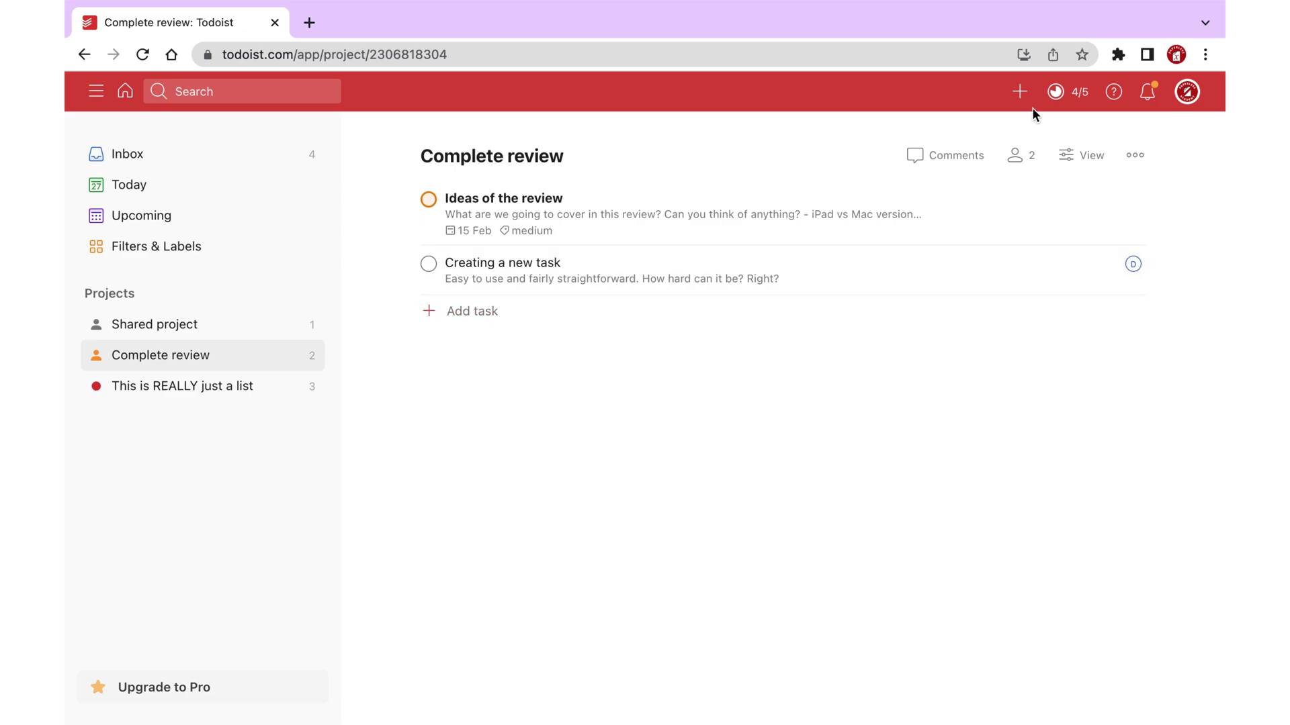
pyautogui.click(1019, 92)
pyautogui.write('Task 3')
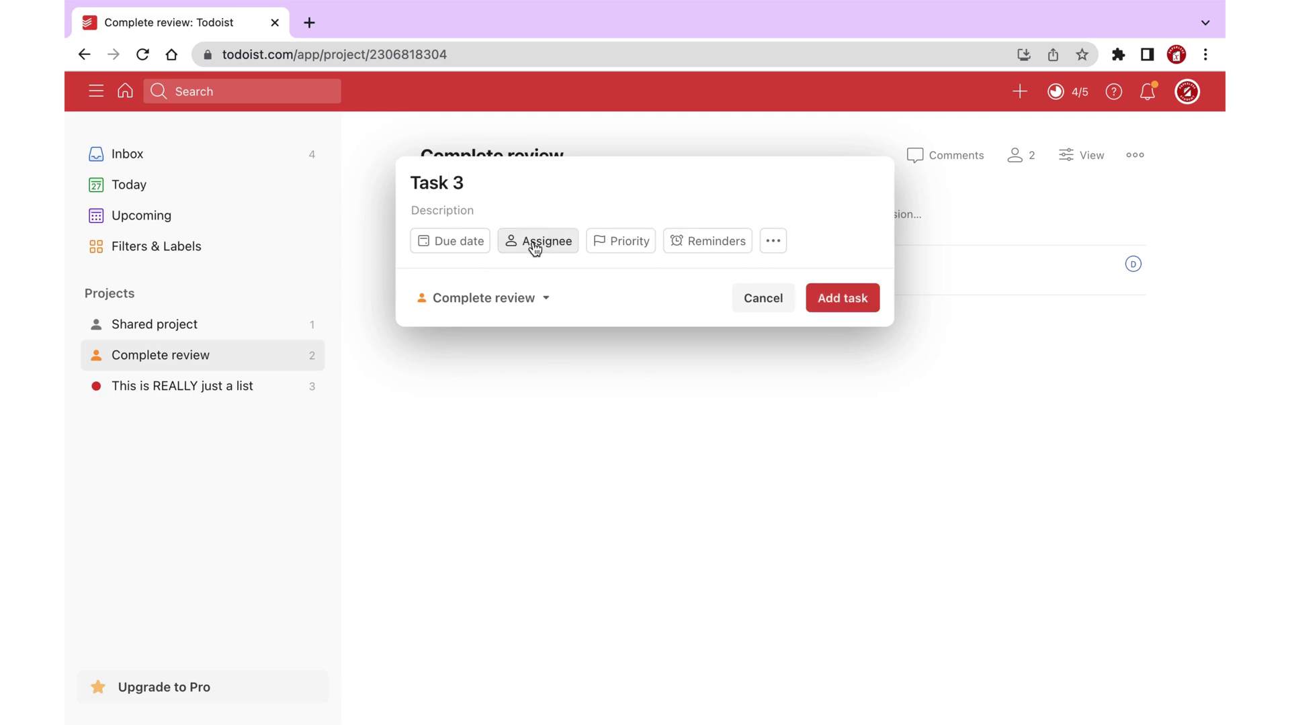
pyautogui.click(534, 242)
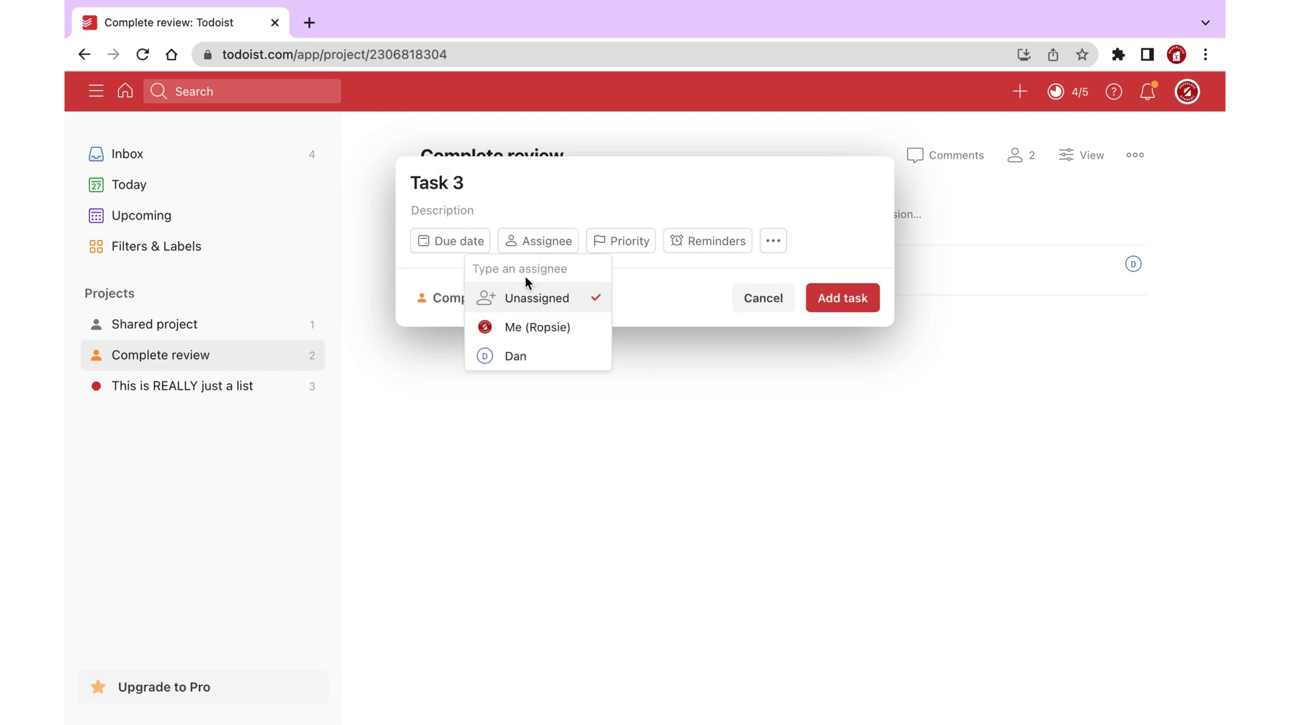
pyautogui.click(514, 363)
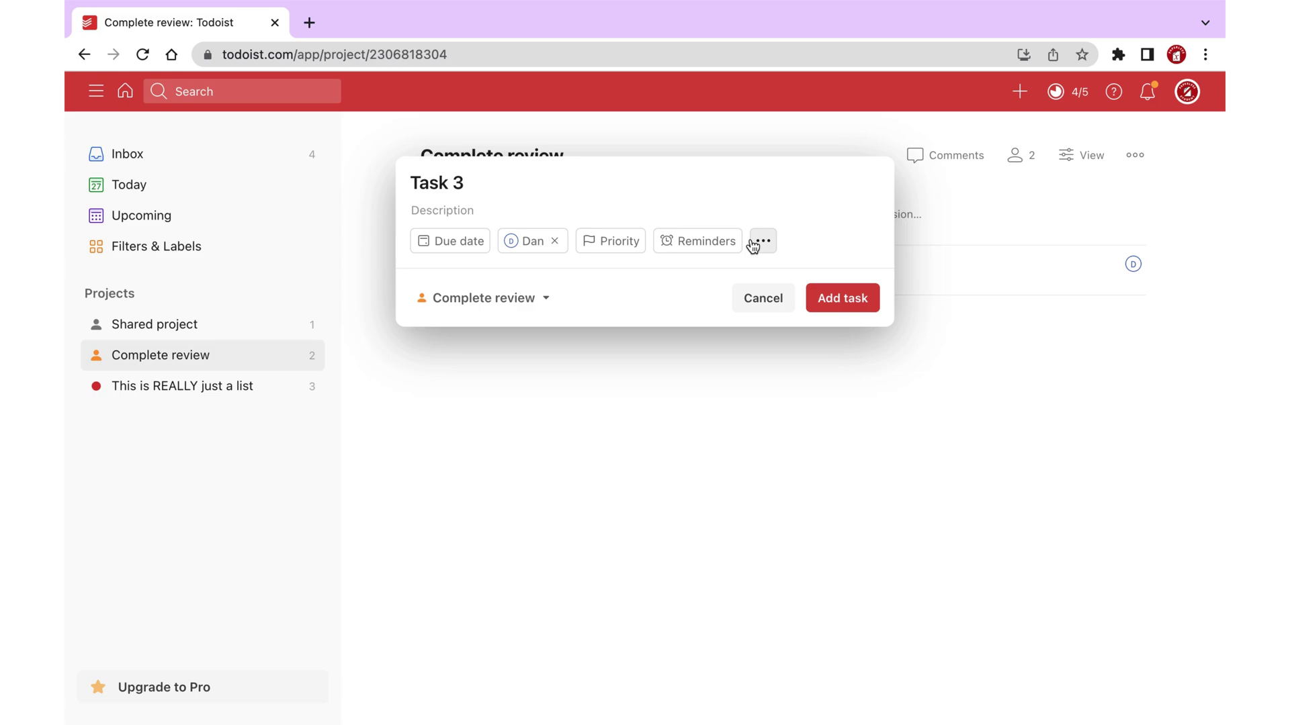
pyautogui.click(839, 299)
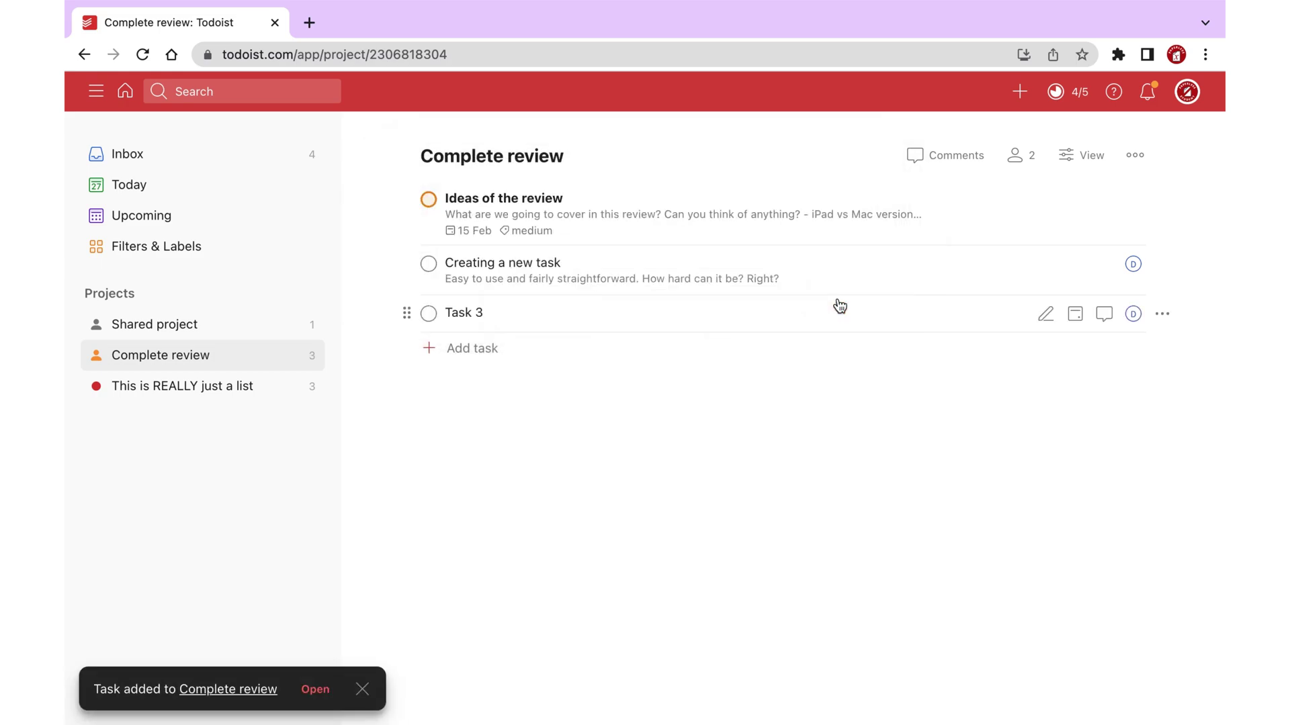
# Add the Assigned to me filter to favorites and open it.
pyautogui.click(289, 246)
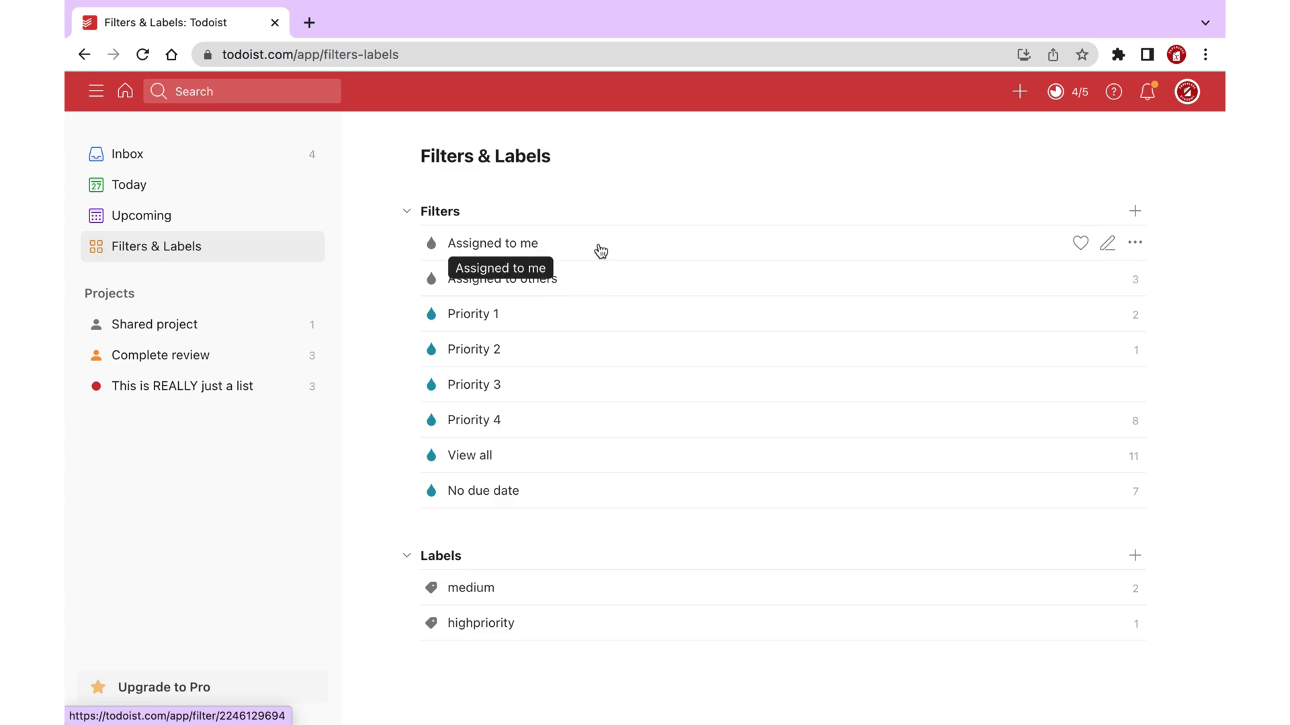
pyautogui.click(1080, 242)
pyautogui.click(406, 211)
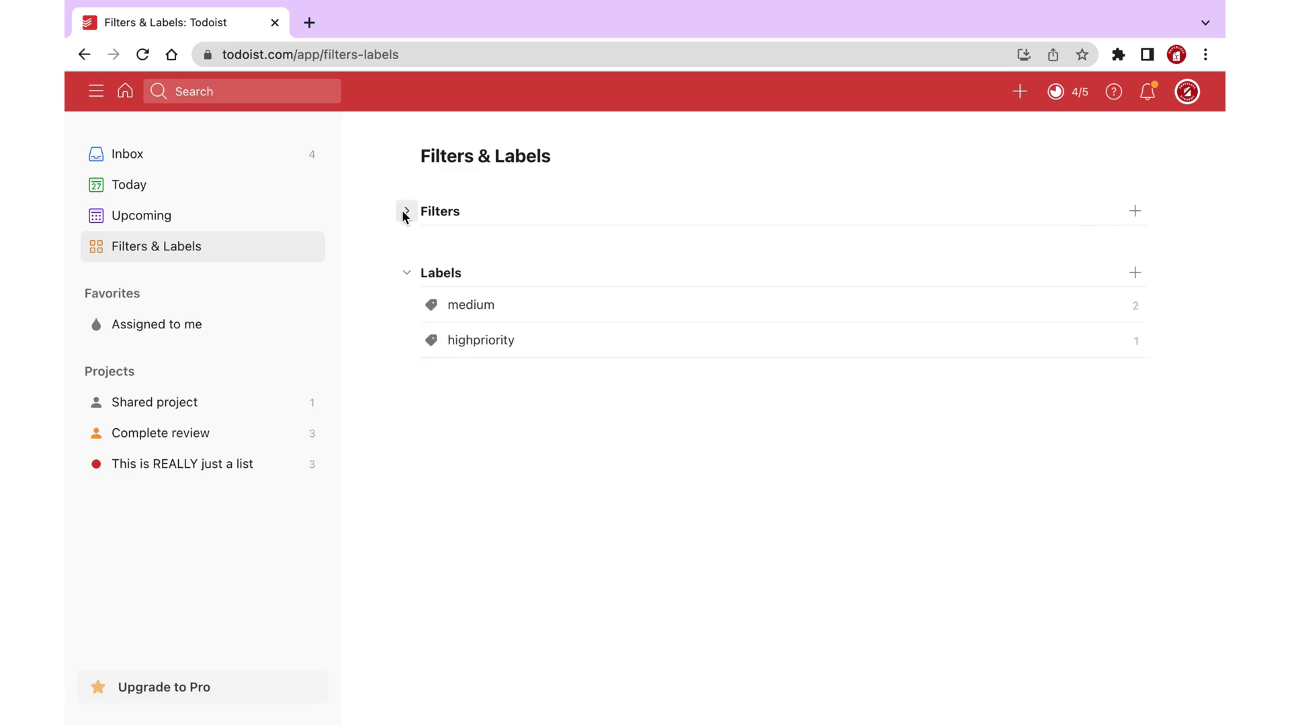
pyautogui.click(148, 325)
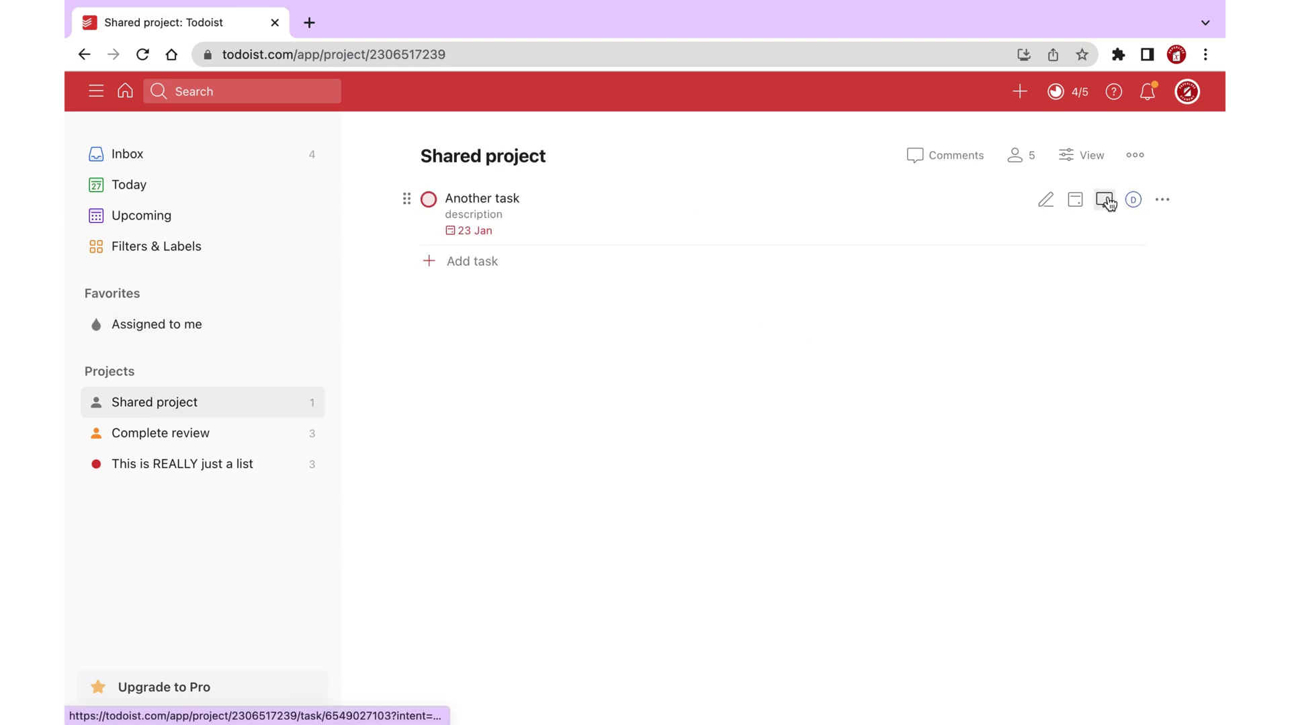
# Write a comment on Another task with the phrase 'You can easily do this now' in bold.
pyautogui.click(1104, 199)
pyautogui.write('Thi')
pyautogui.write('s comment')
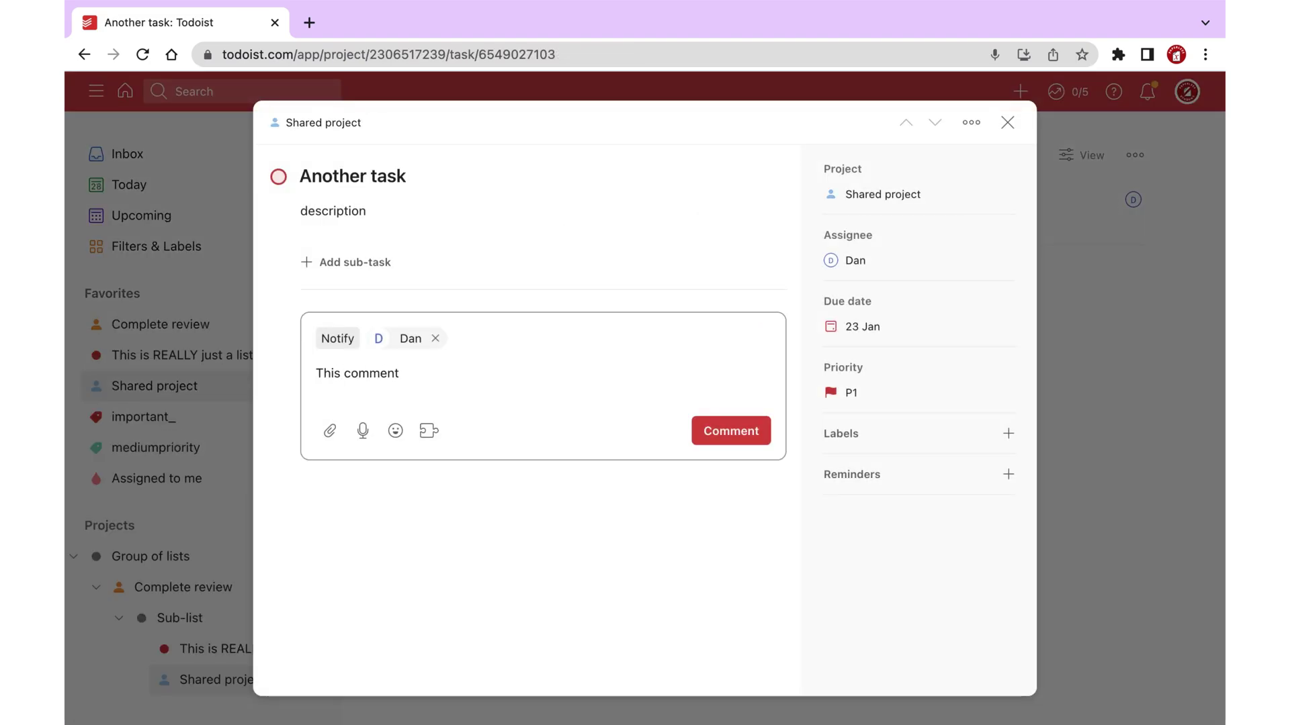
pyautogui.moveTo(464, 373); pyautogui.dragTo(616, 372)
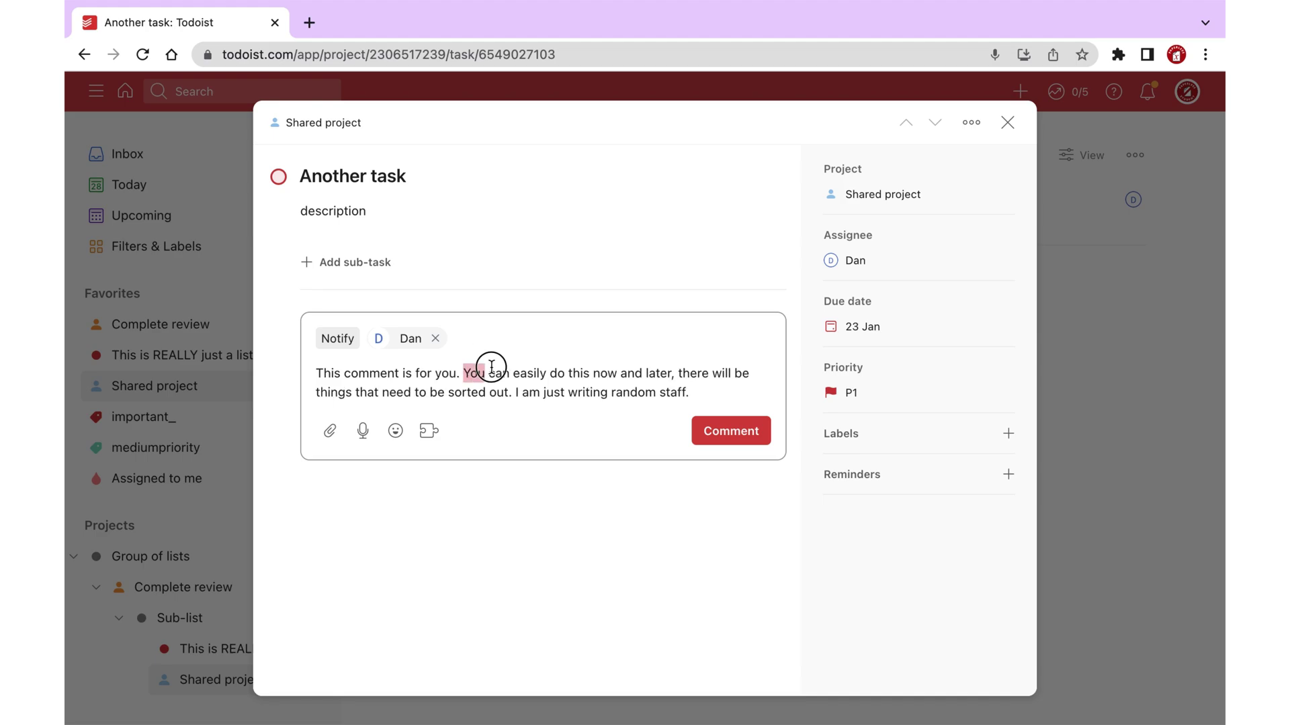
pyautogui.click(419, 347)
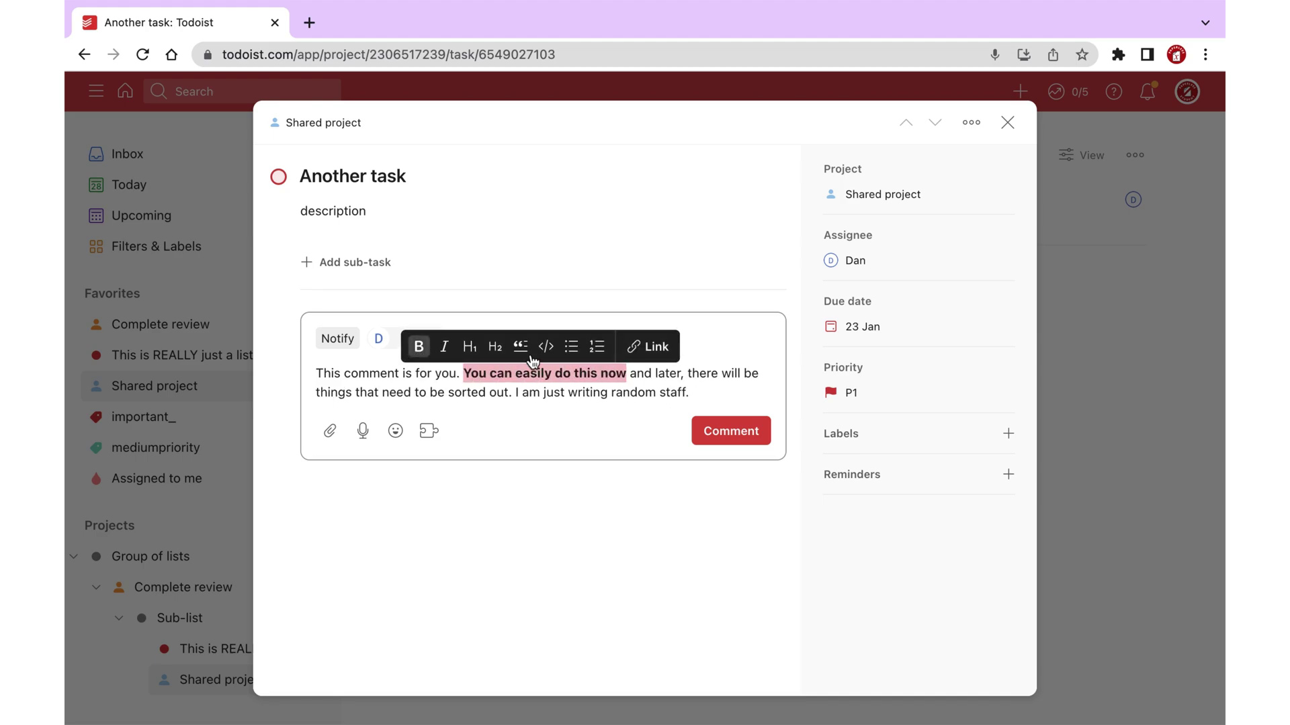
pyautogui.moveTo(691, 393); pyautogui.dragTo(514, 392)
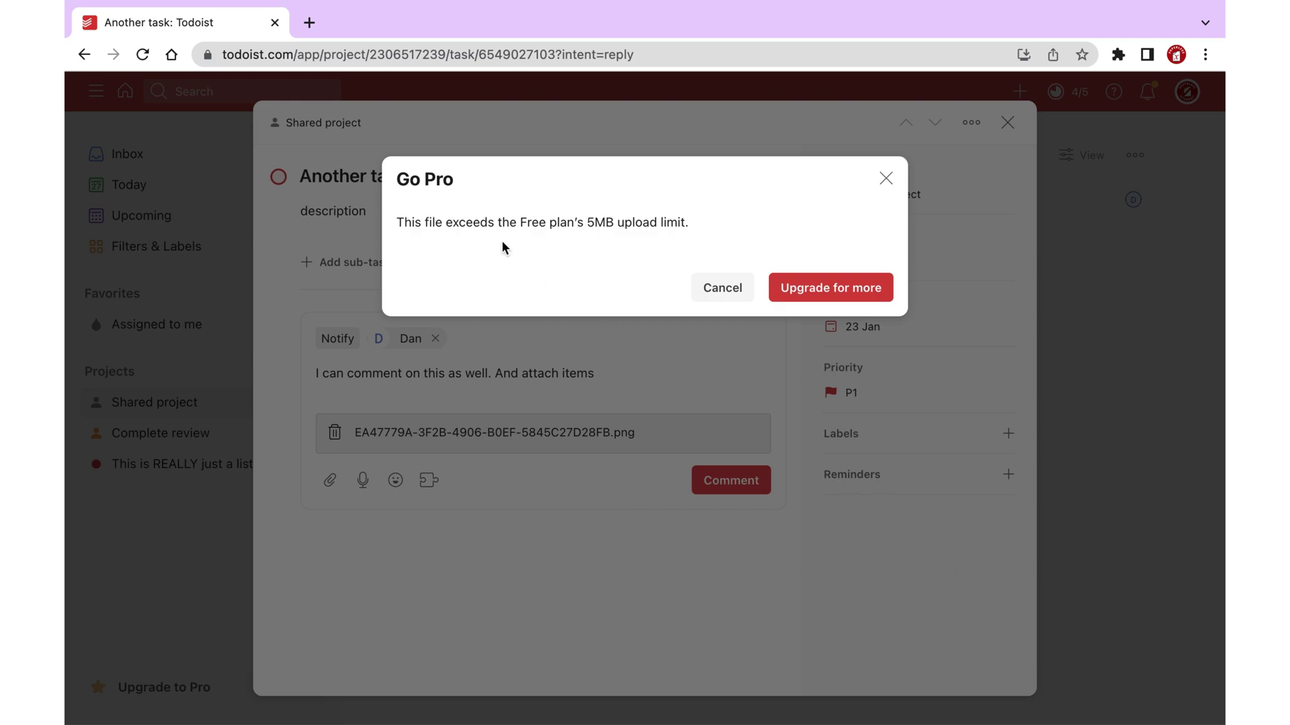
# Record and post a short voice comment after allowing microphone access.
pyautogui.press('Escape')
pyautogui.click(362, 479)
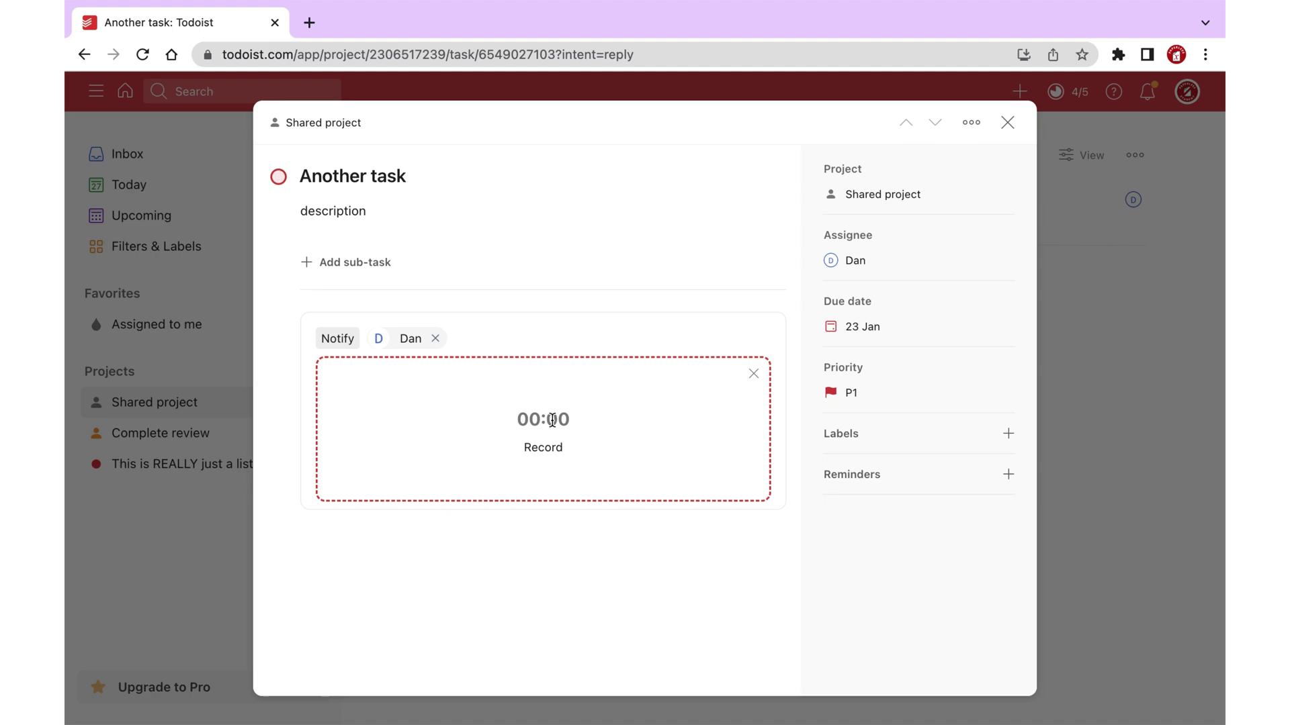
pyautogui.click(541, 446)
pyautogui.click(426, 165)
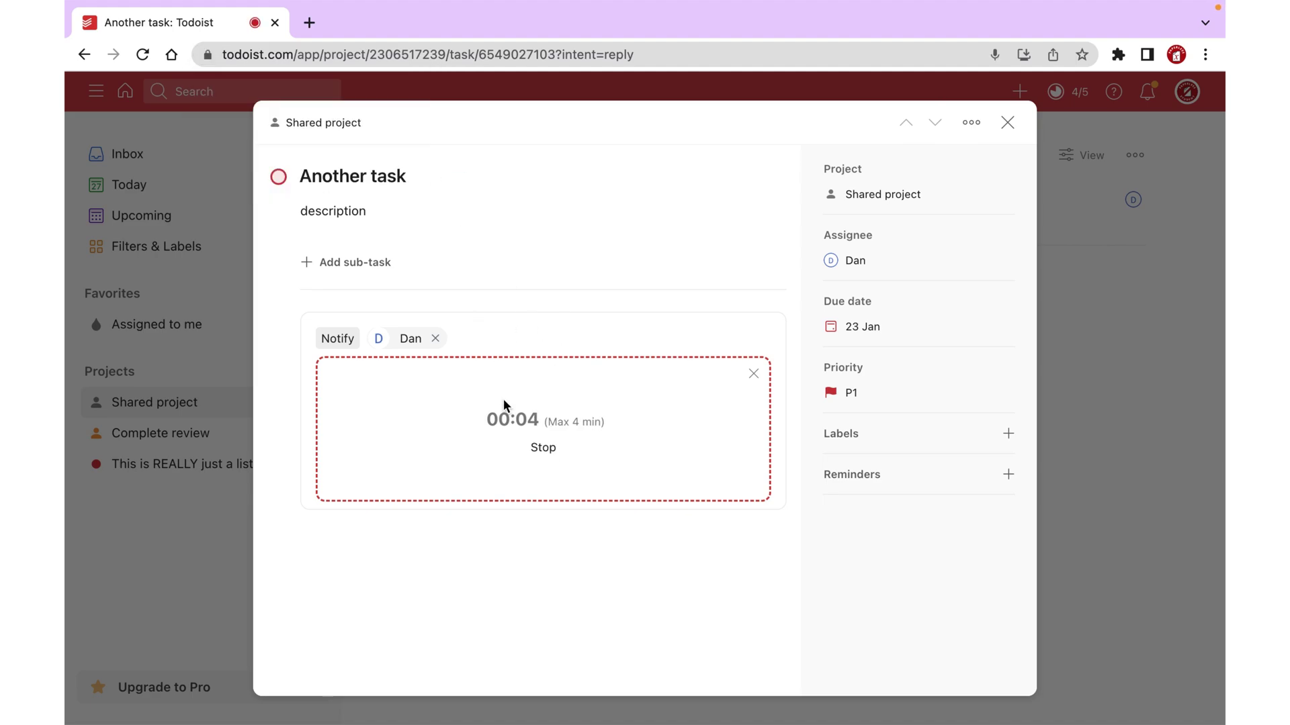
pyautogui.click(543, 447)
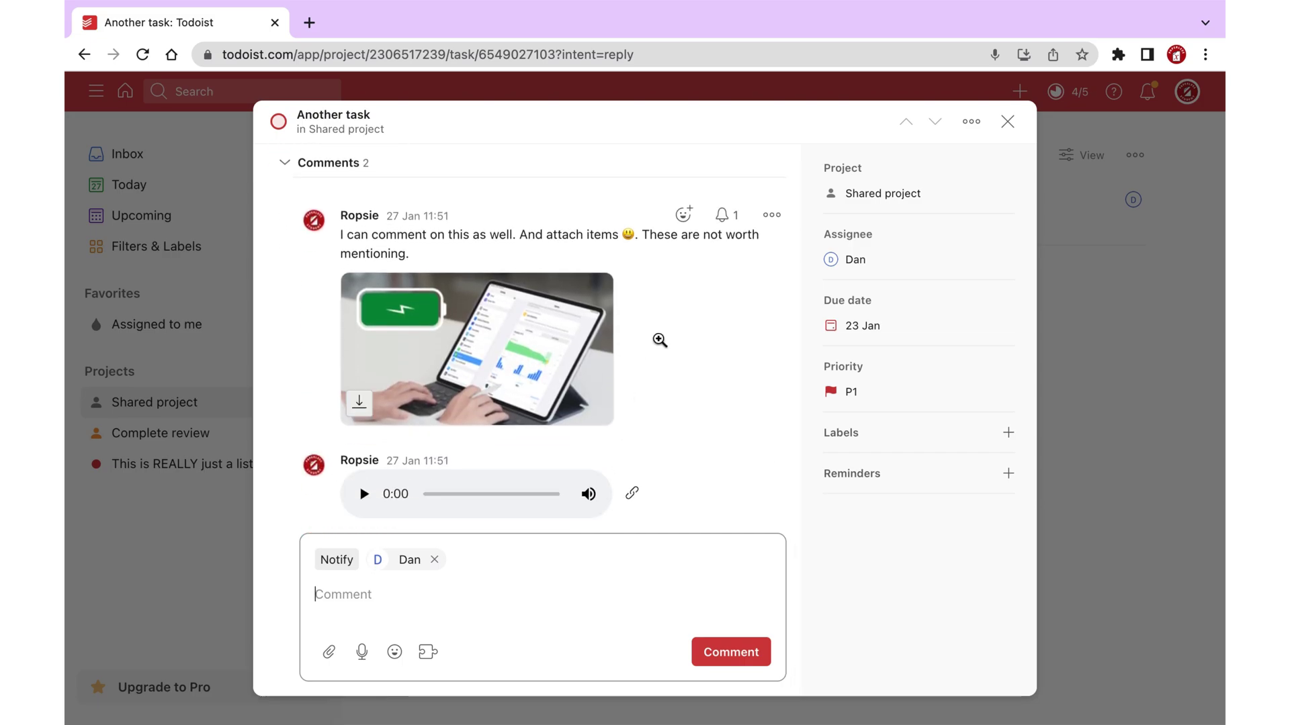
pyautogui.scroll(3, 659, 340)
pyautogui.scroll(-5, 659, 341)
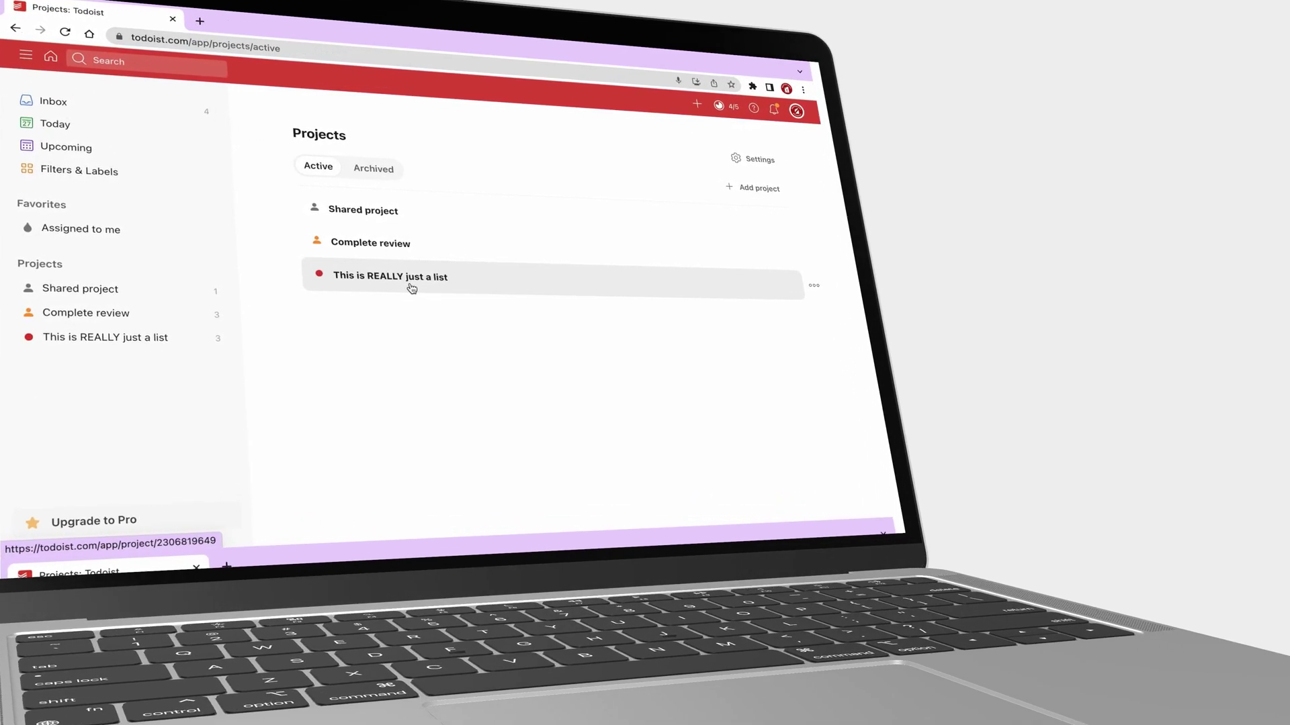
# Open This is a task in the This is REALLY just a list project.
pyautogui.click(403, 279)
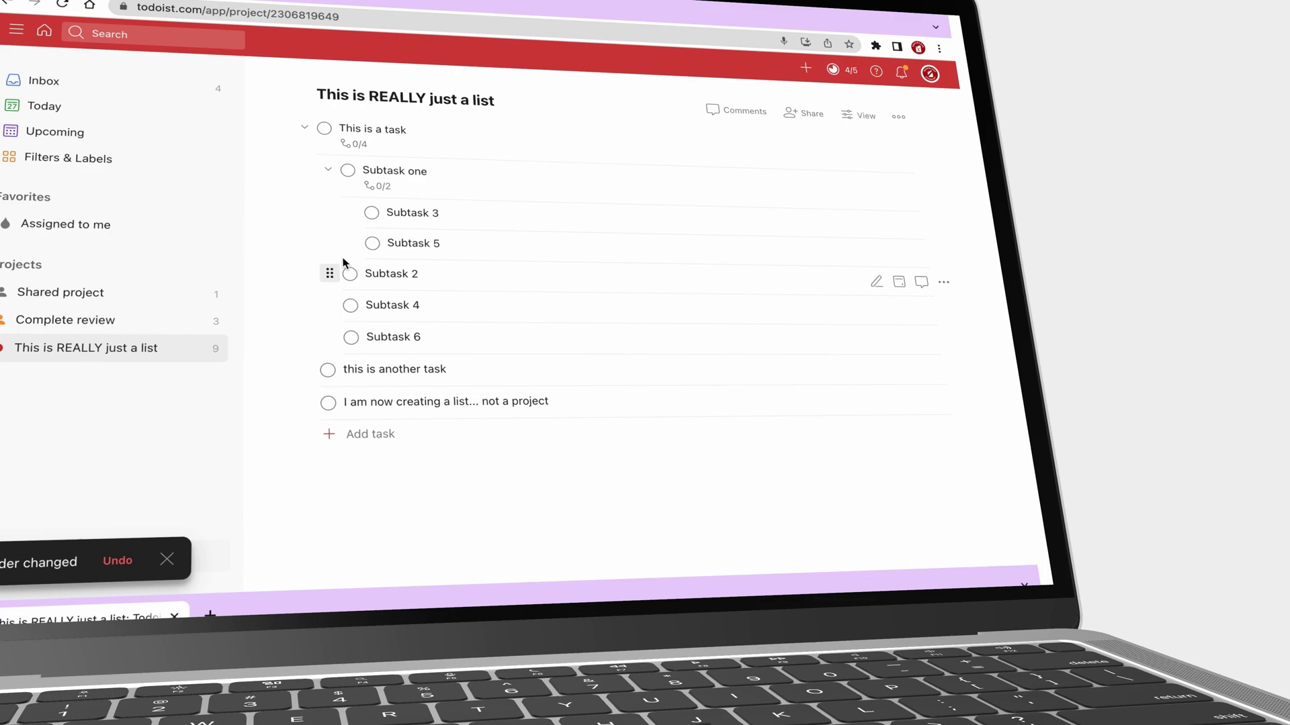
pyautogui.moveTo(351, 212); pyautogui.dragTo(379, 322)
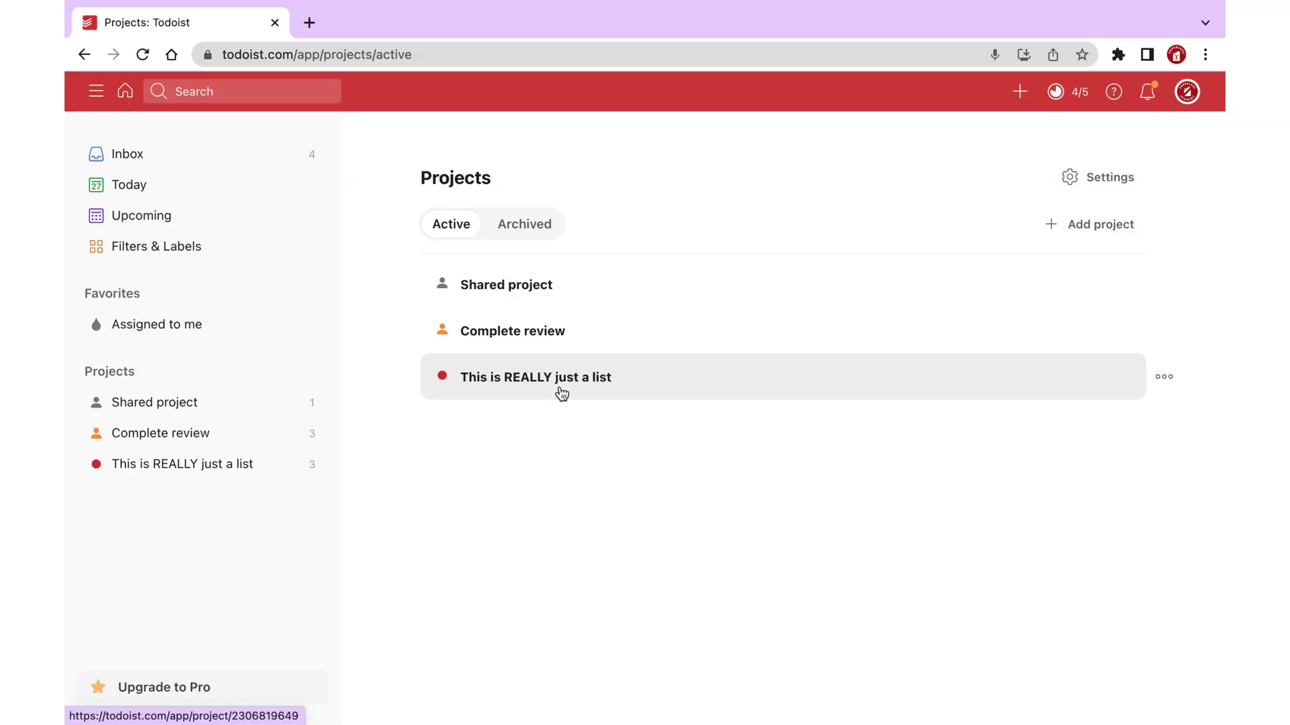
pyautogui.click(561, 394)
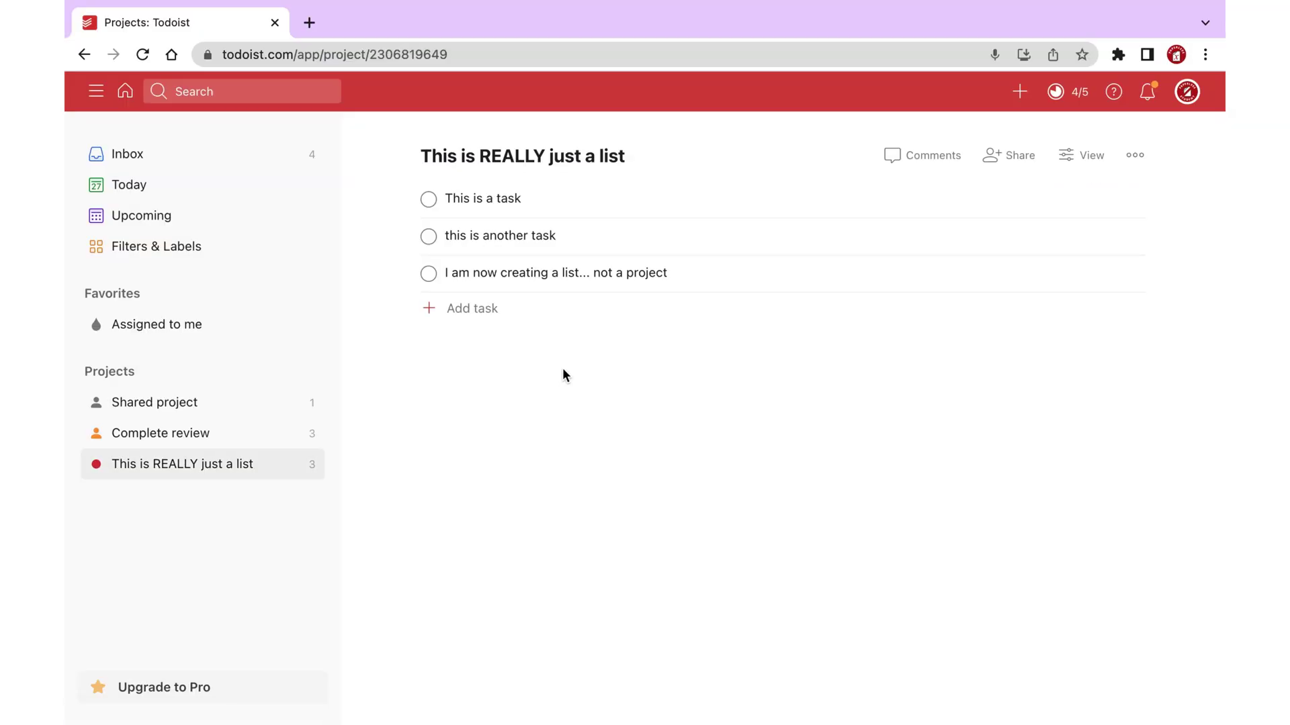
pyautogui.click(521, 202)
# Add the sub-tasks 'Subtask one' and 'Subtask 2' to This is a task.
pyautogui.click(395, 267)
pyautogui.write('Subtask one')
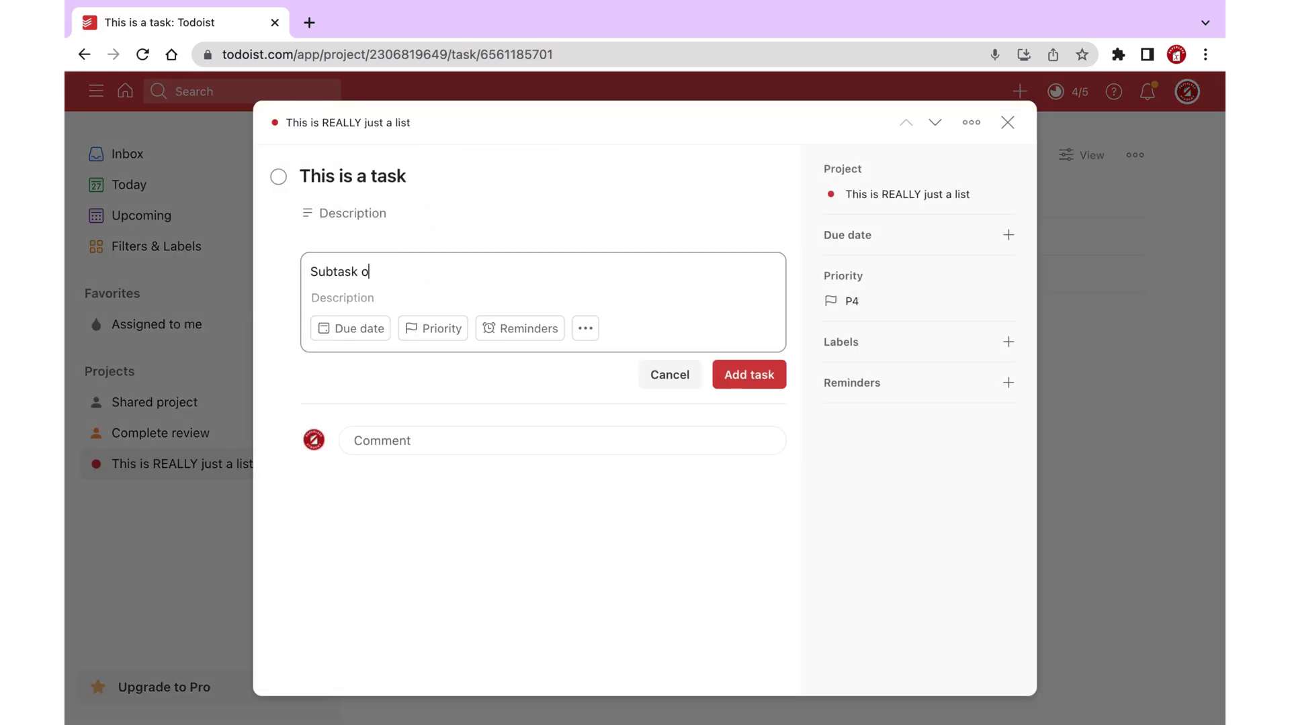
pyautogui.press('Return')
pyautogui.write('Subtask 2')
pyautogui.press('Return')
pyautogui.write('S')
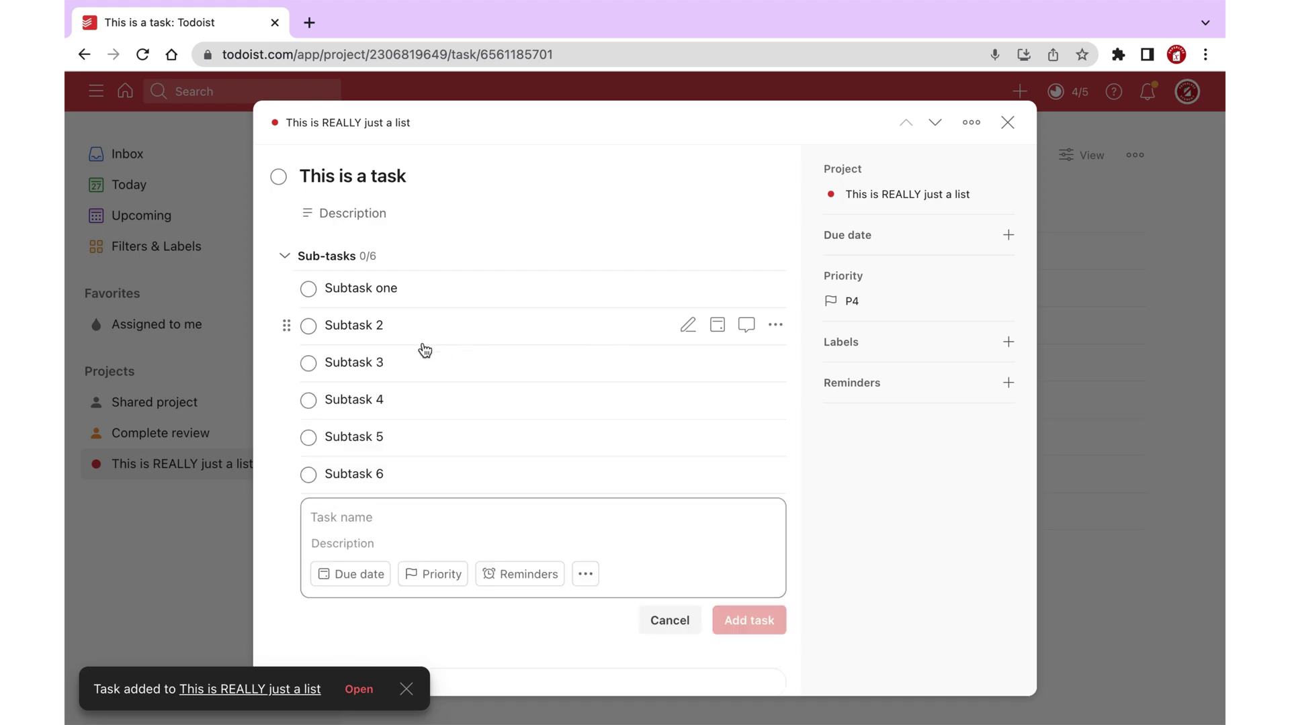
# Re-nest the sub-tasks: Subtask 3 under Subtask 4 and Subtask 6 under Subtask 3.
pyautogui.moveTo(287, 325); pyautogui.dragTo(335, 344)
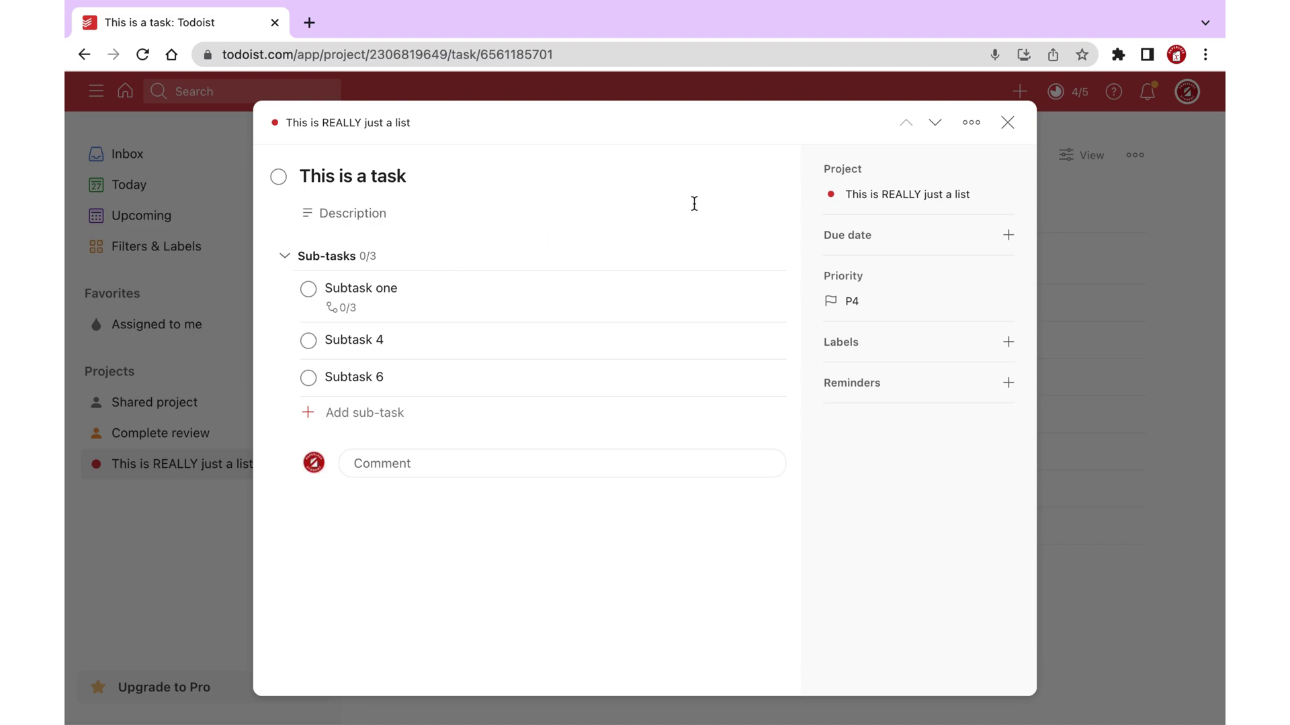
pyautogui.click(1006, 123)
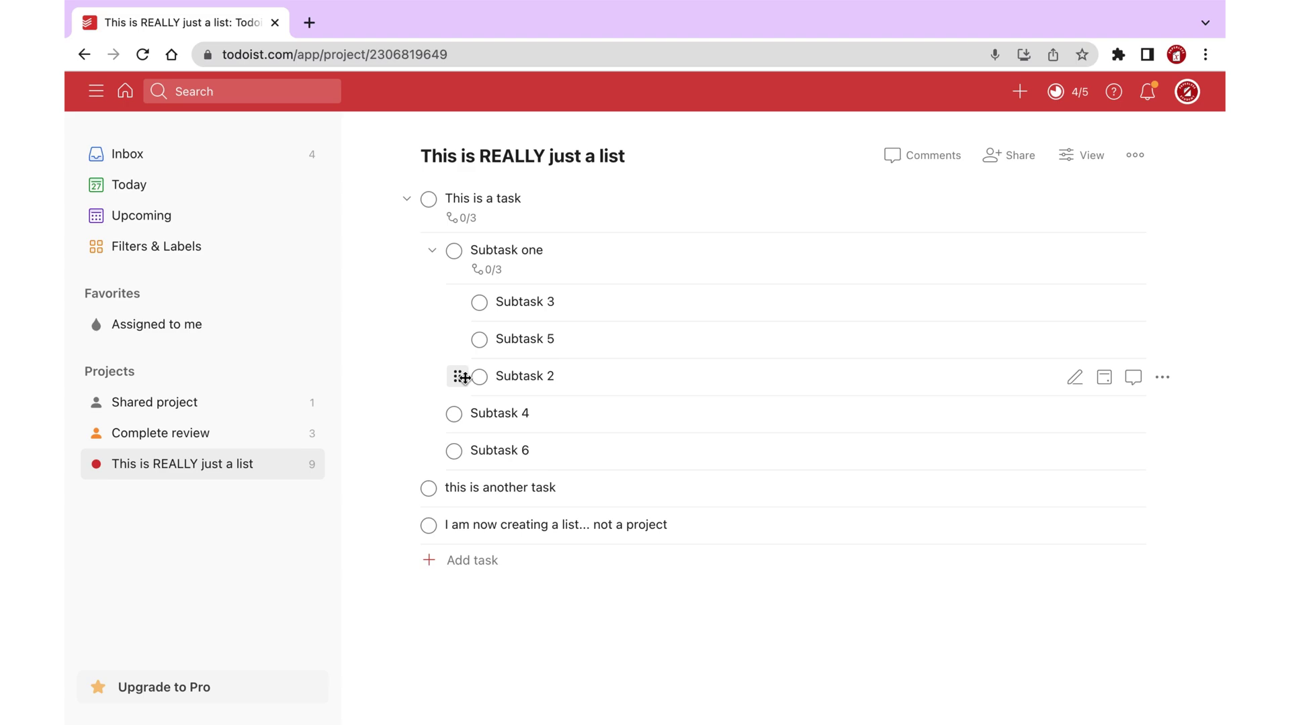
pyautogui.moveTo(463, 377); pyautogui.dragTo(437, 386)
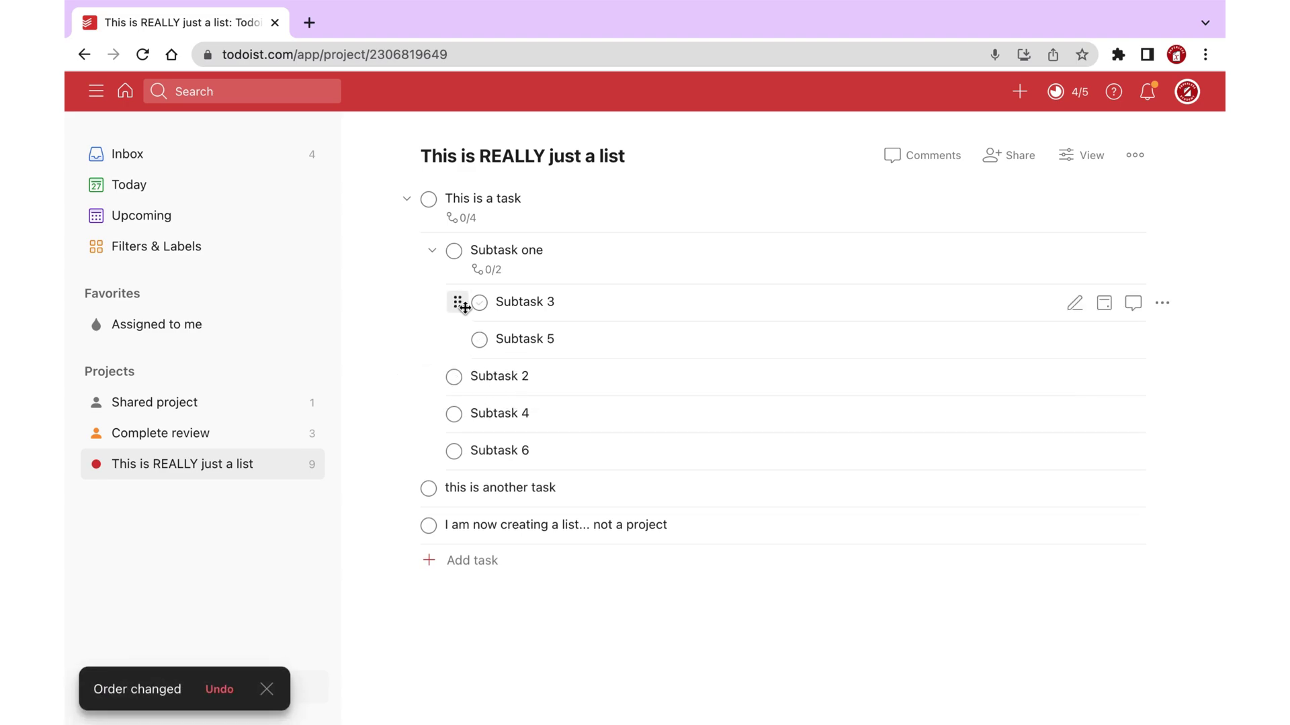
pyautogui.moveTo(465, 308); pyautogui.dragTo(456, 424)
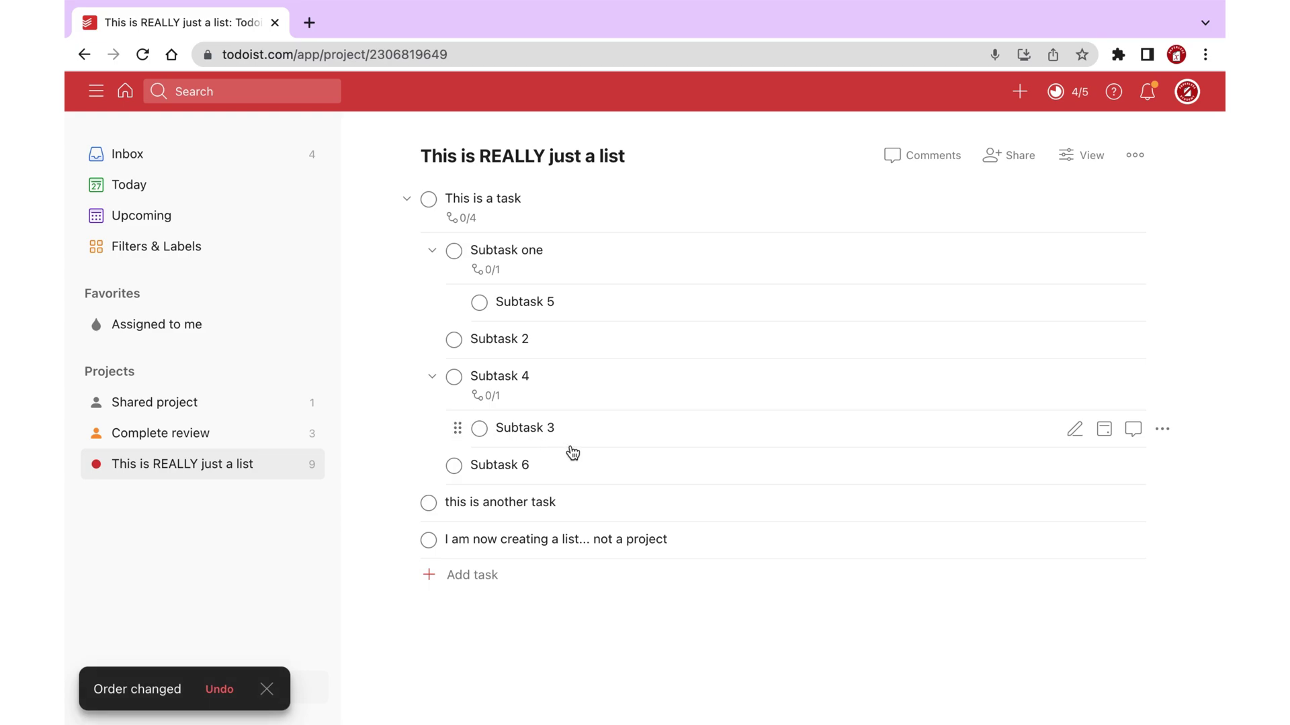
pyautogui.scroll(-1, 572, 453)
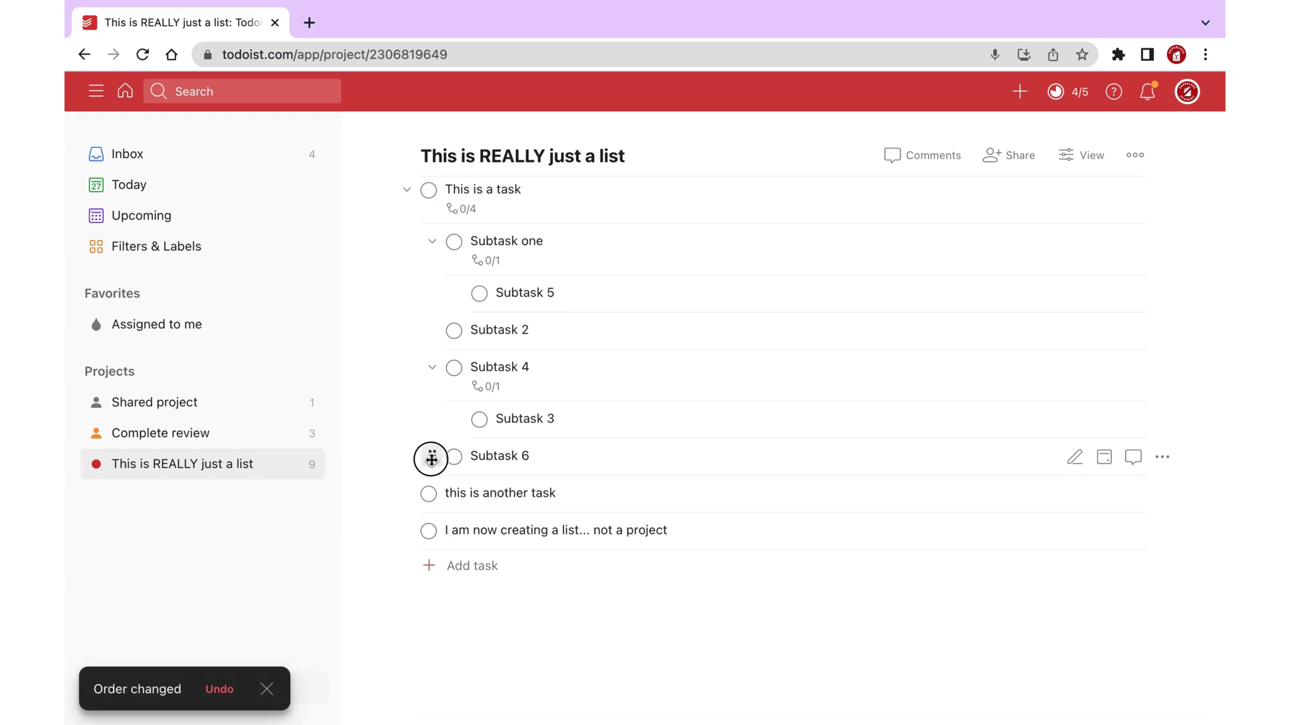
pyautogui.moveTo(432, 458); pyautogui.dragTo(487, 473)
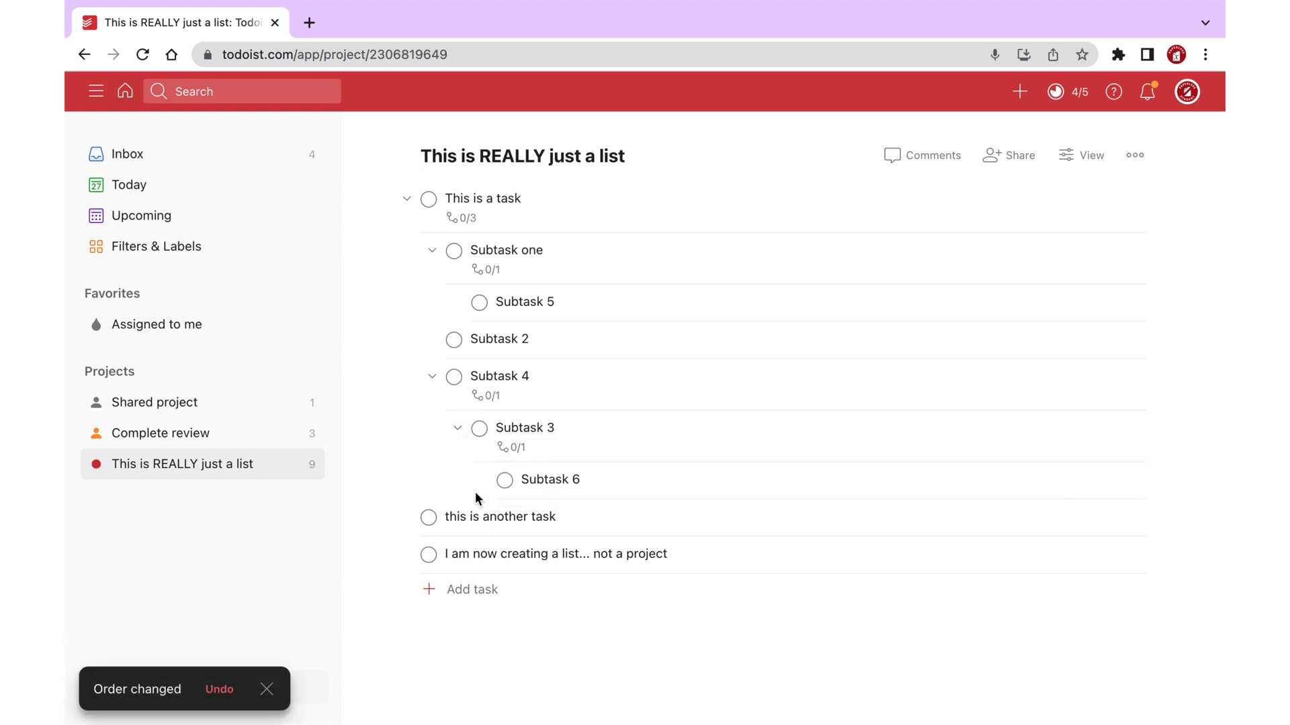
# Start a new section named 'Sections are easier to see' in the project.
pyautogui.click(763, 607)
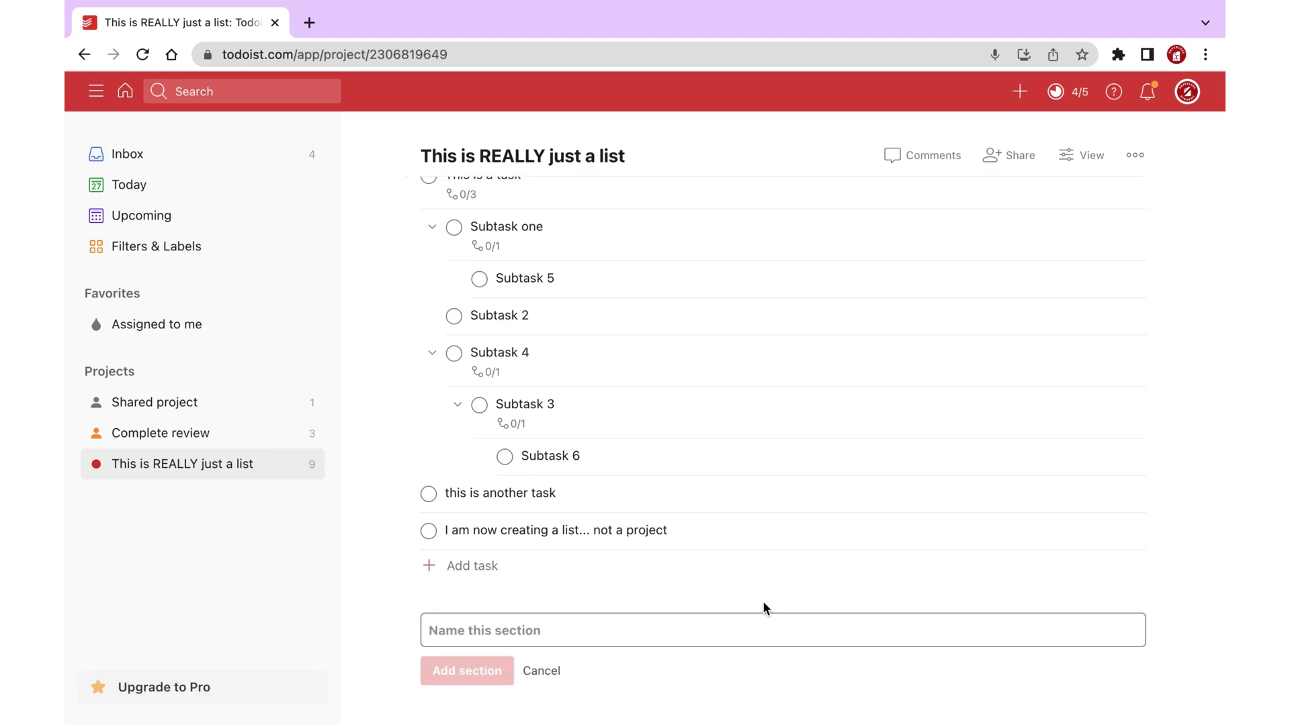
pyautogui.write('S')
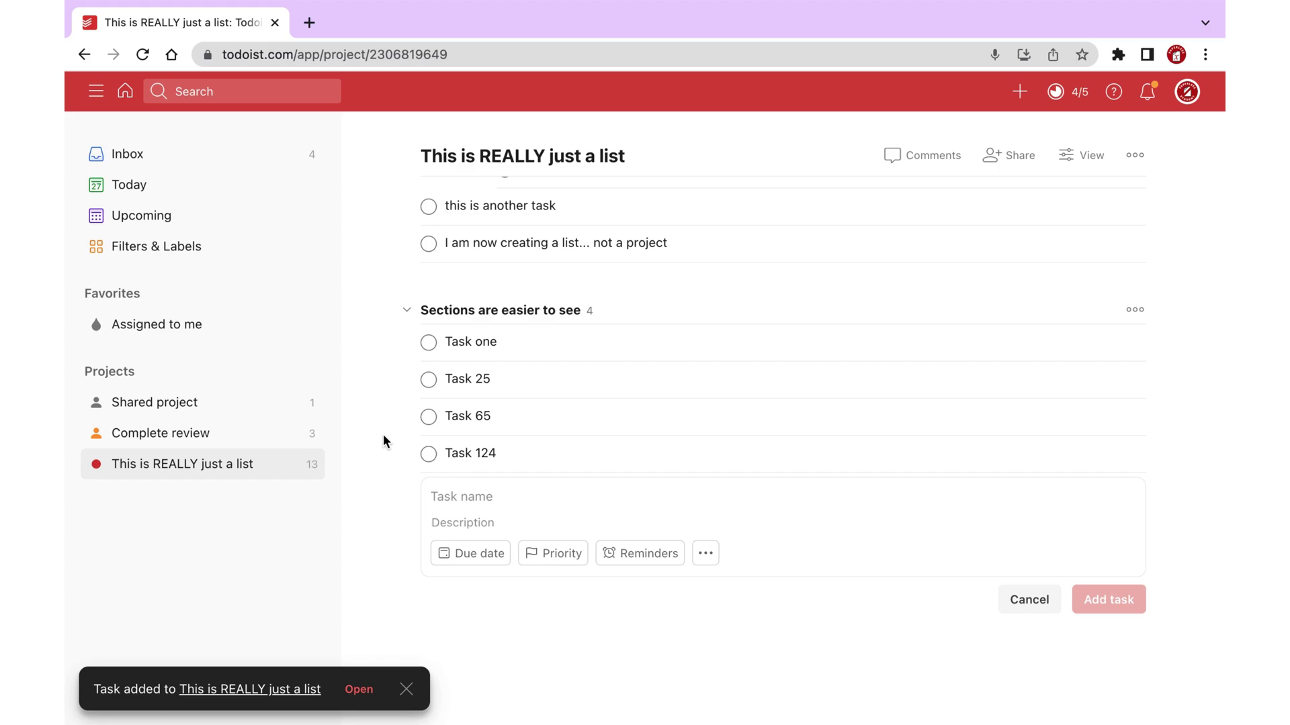
pyautogui.scroll(3, 383, 440)
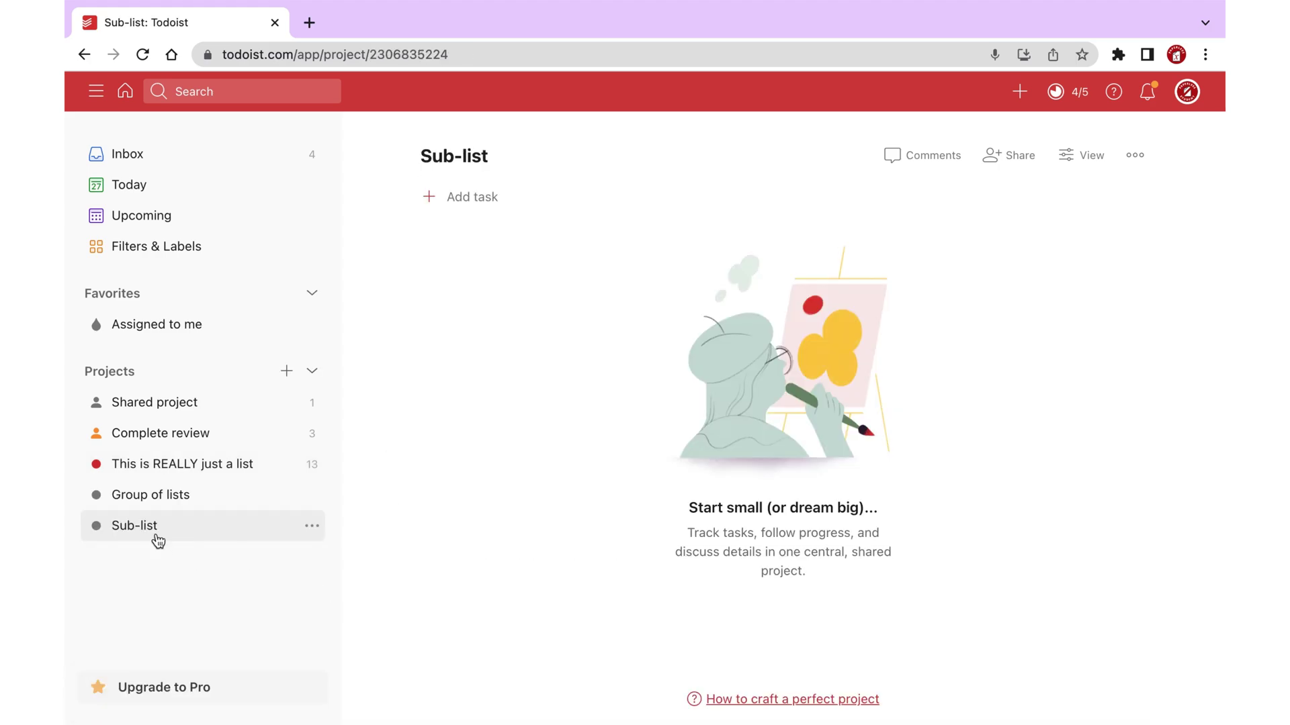
# Nest Sub-list and Complete review under Group of lists, and the remaining projects under Sub-list.
pyautogui.click(158, 532)
pyautogui.moveTo(158, 534); pyautogui.dragTo(216, 538)
pyautogui.click(134, 495)
pyautogui.moveTo(196, 438); pyautogui.dragTo(229, 552)
pyautogui.moveTo(177, 403); pyautogui.dragTo(257, 528)
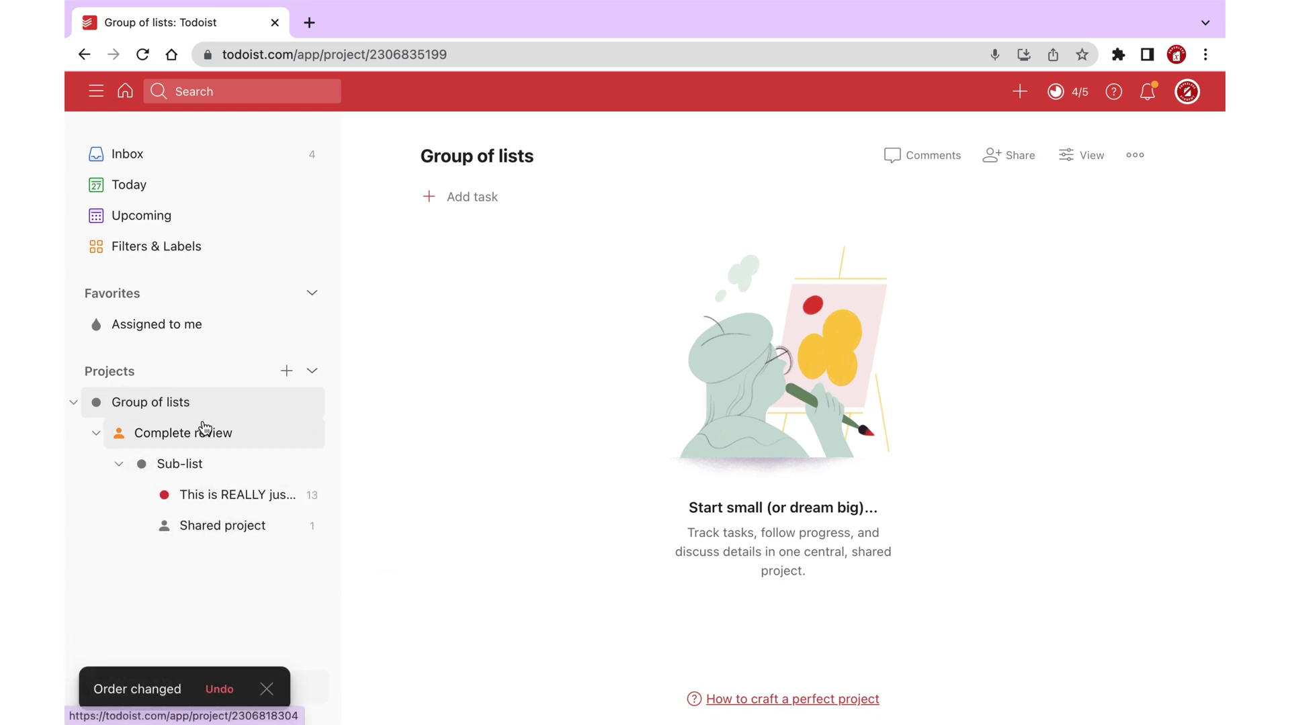
# View Upcoming at Saturday 28 January, then the Today view and the Inbox.
pyautogui.click(148, 230)
pyautogui.click(1006, 208)
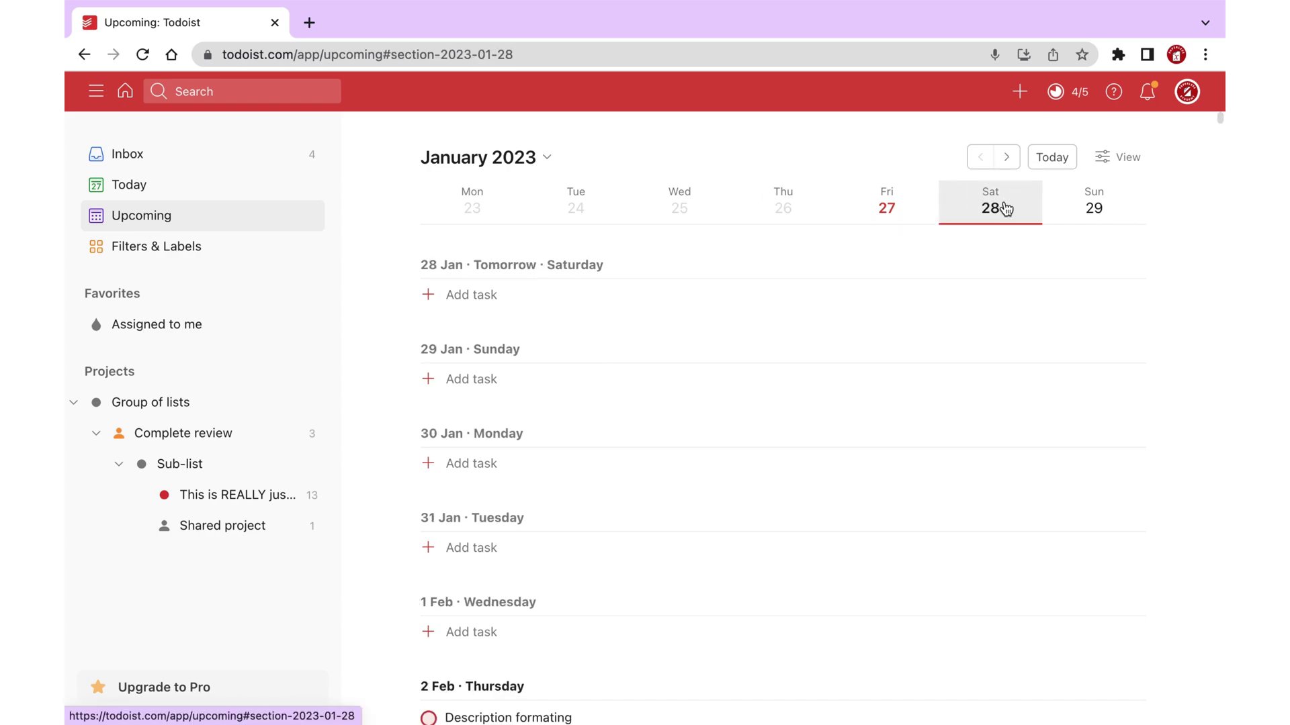
pyautogui.click(176, 190)
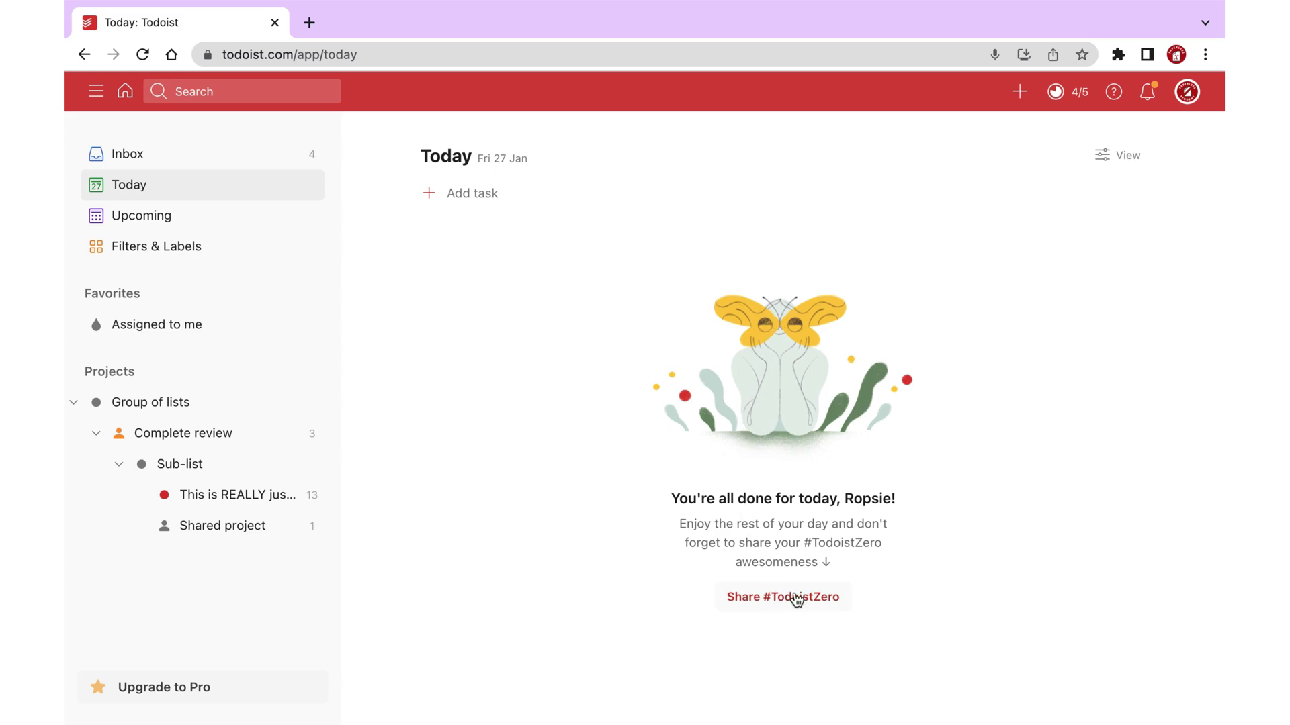
pyautogui.click(138, 167)
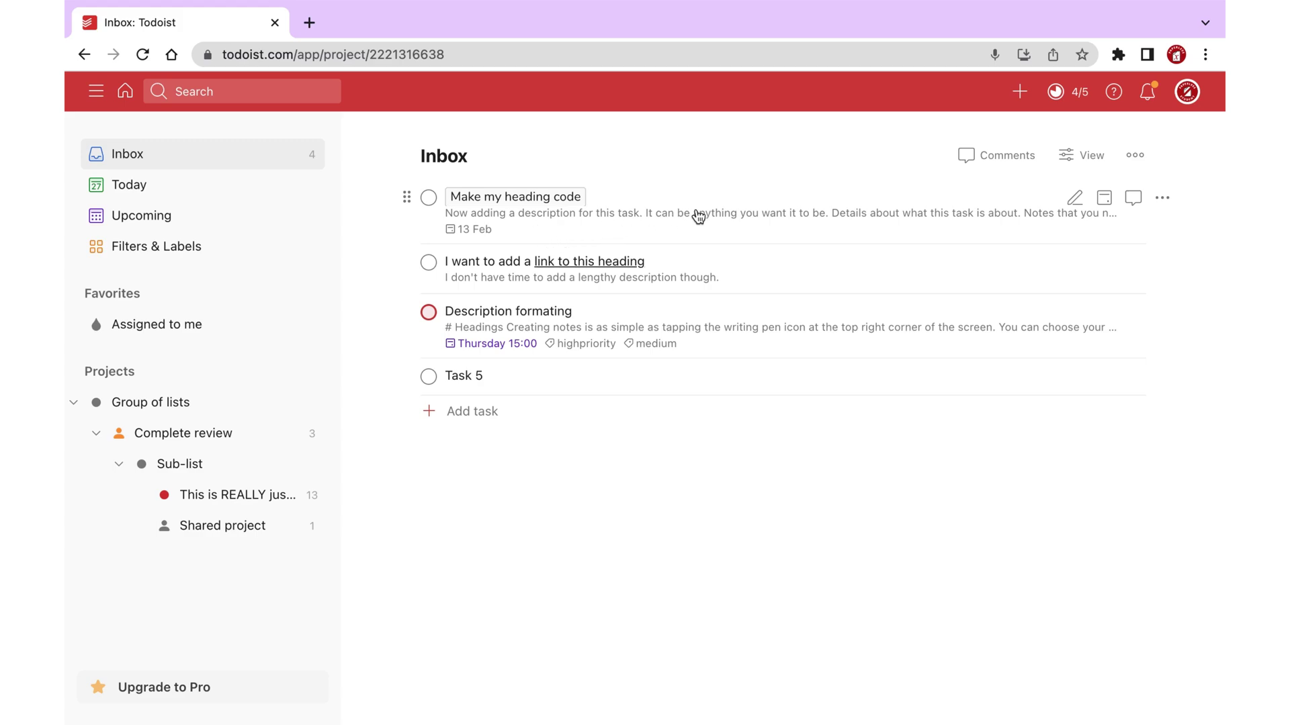
# Begin a new filter named 'Must do now' on the Filters & Labels page.
pyautogui.click(177, 250)
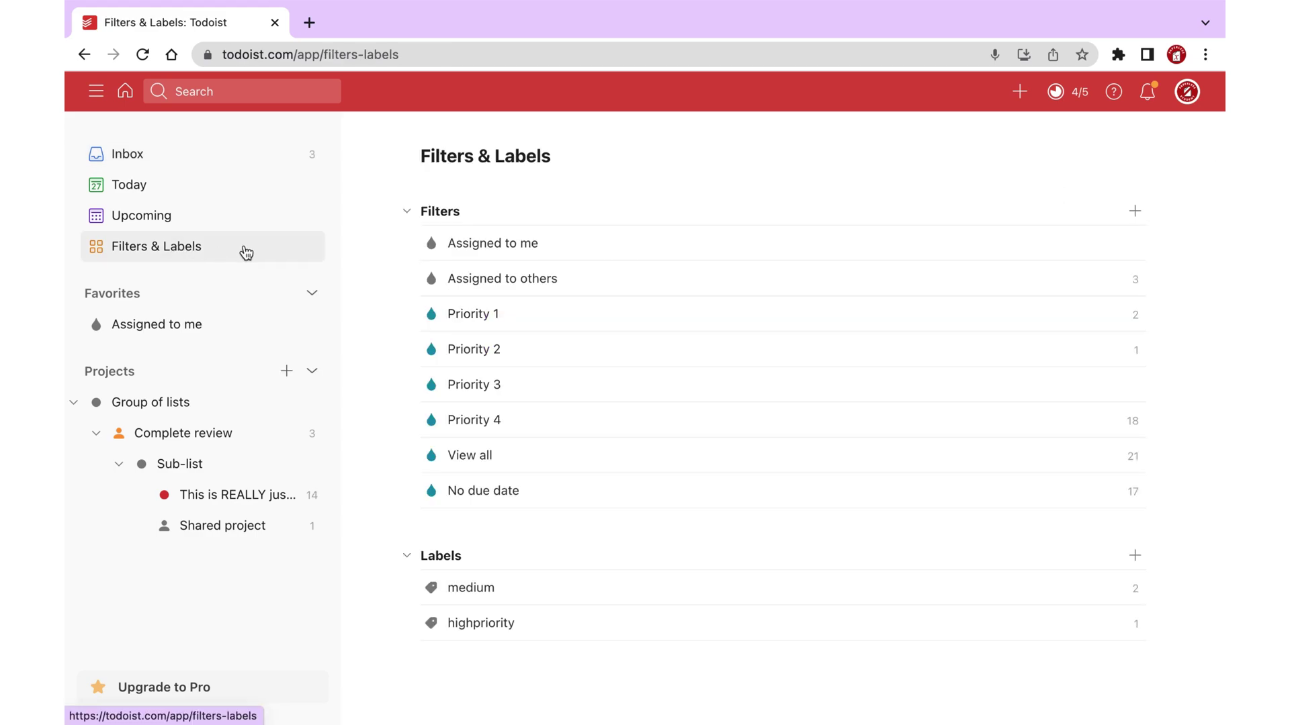
pyautogui.click(1134, 211)
pyautogui.write('Must do now')
pyautogui.press('Tab')
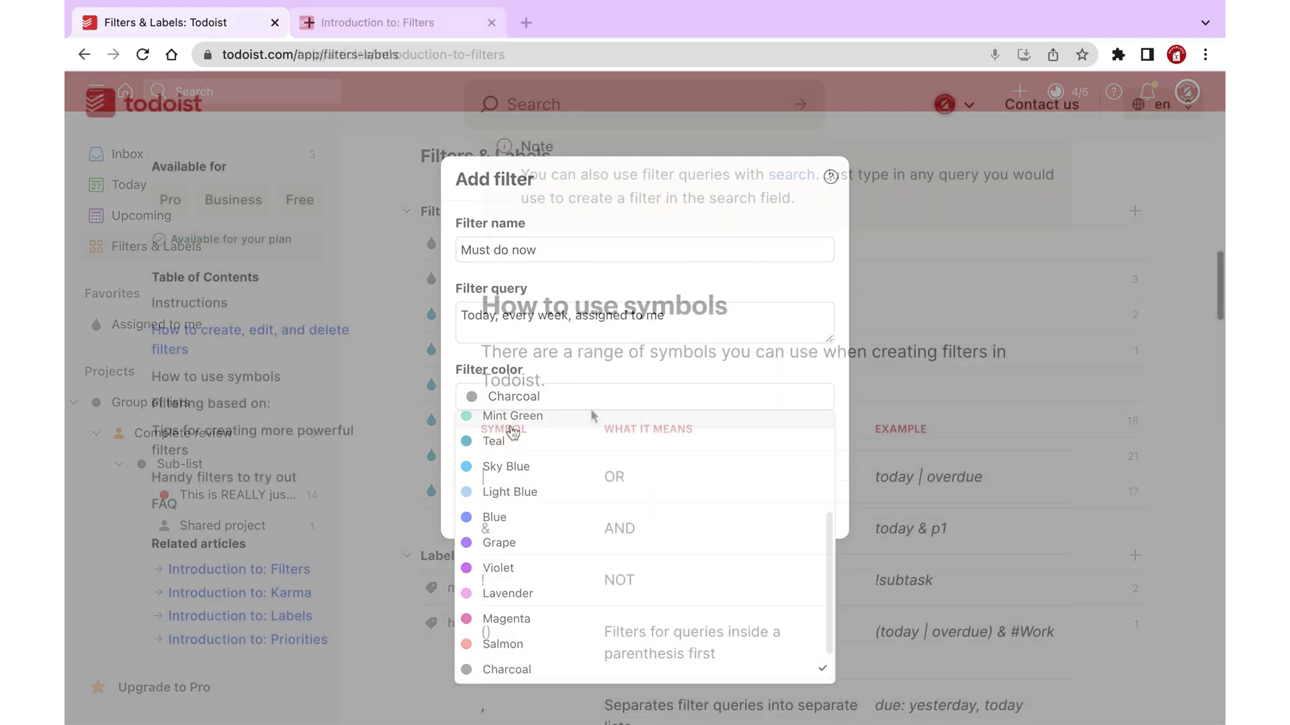
# Browse the Due dates and Task title filtering examples in the query help.
pyautogui.scroll(-2, 596, 396)
pyautogui.scroll(-1, 596, 396)
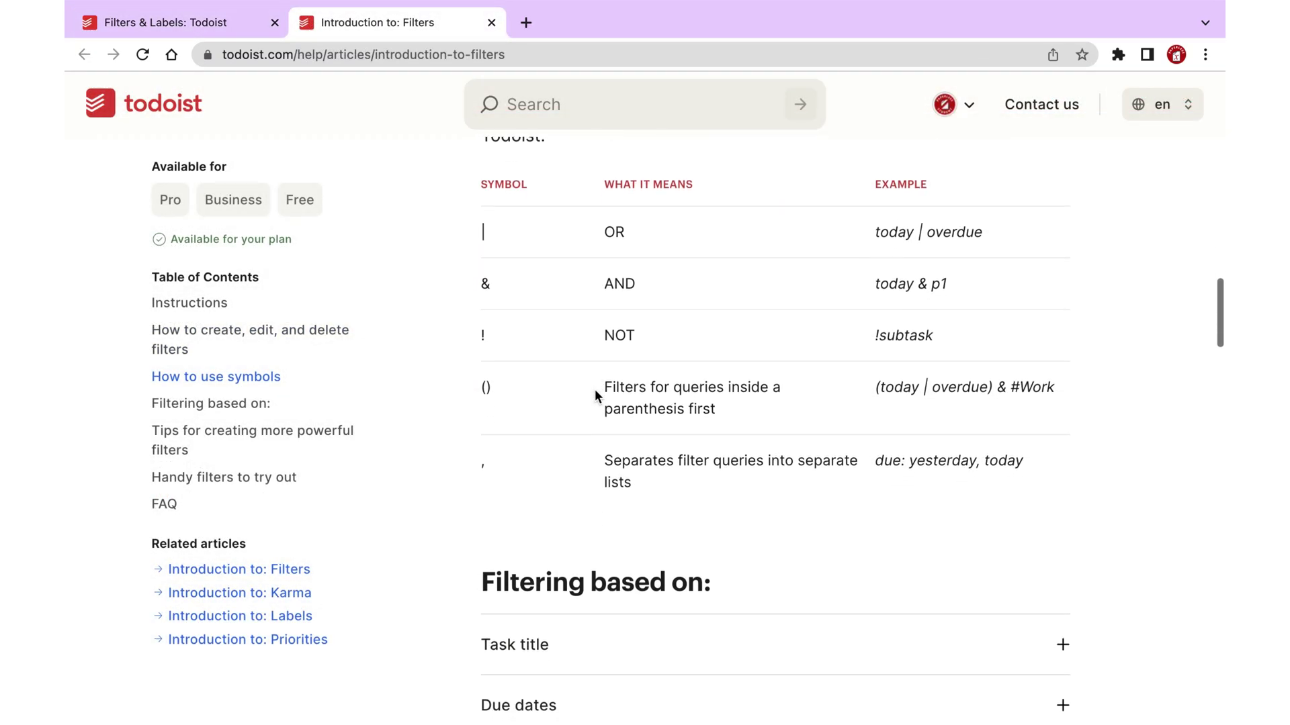
pyautogui.scroll(-1, 597, 397)
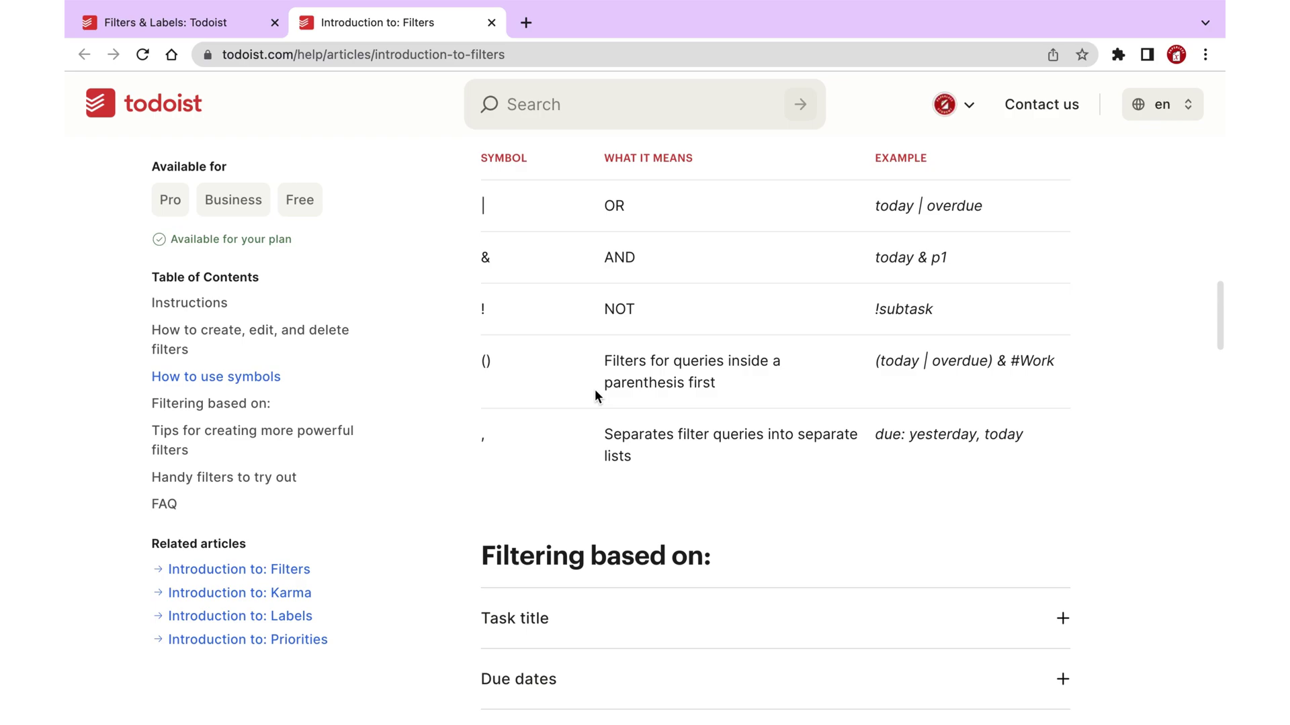
pyautogui.scroll(-5, 595, 393)
pyautogui.click(619, 358)
pyautogui.scroll(-2, 618, 359)
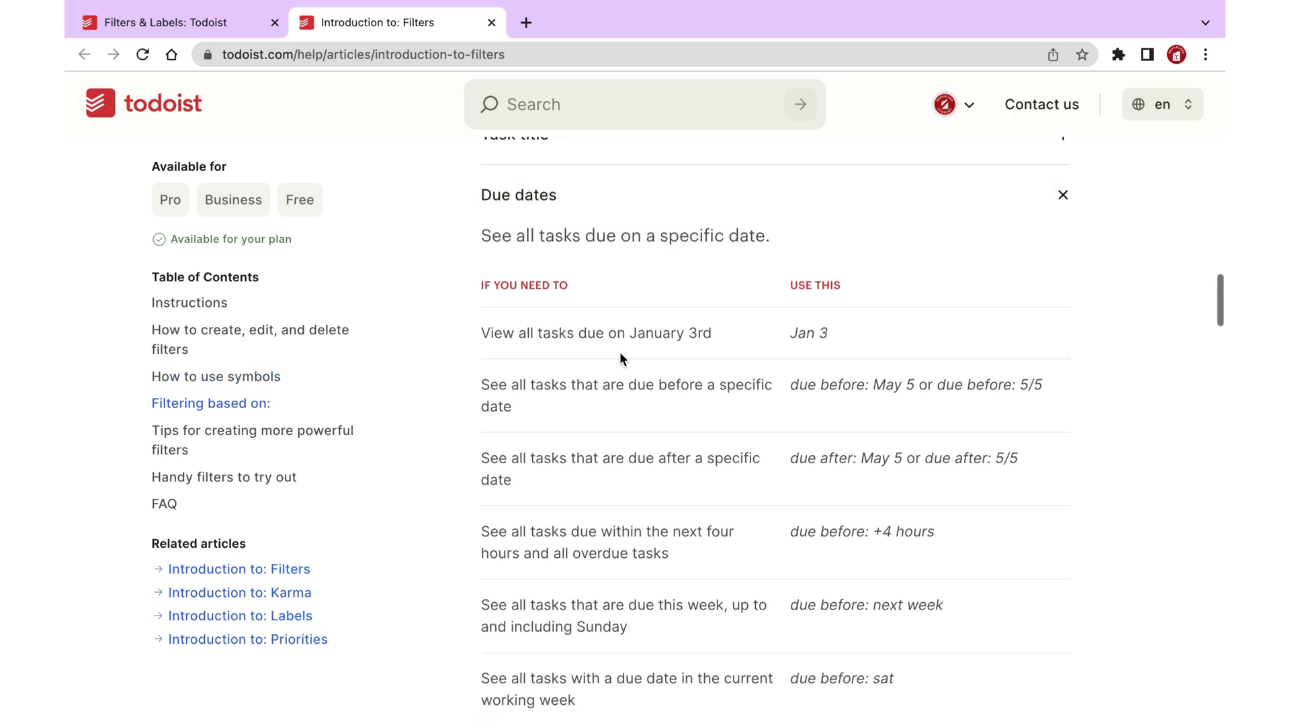
pyautogui.scroll(3, 619, 356)
pyautogui.click(628, 239)
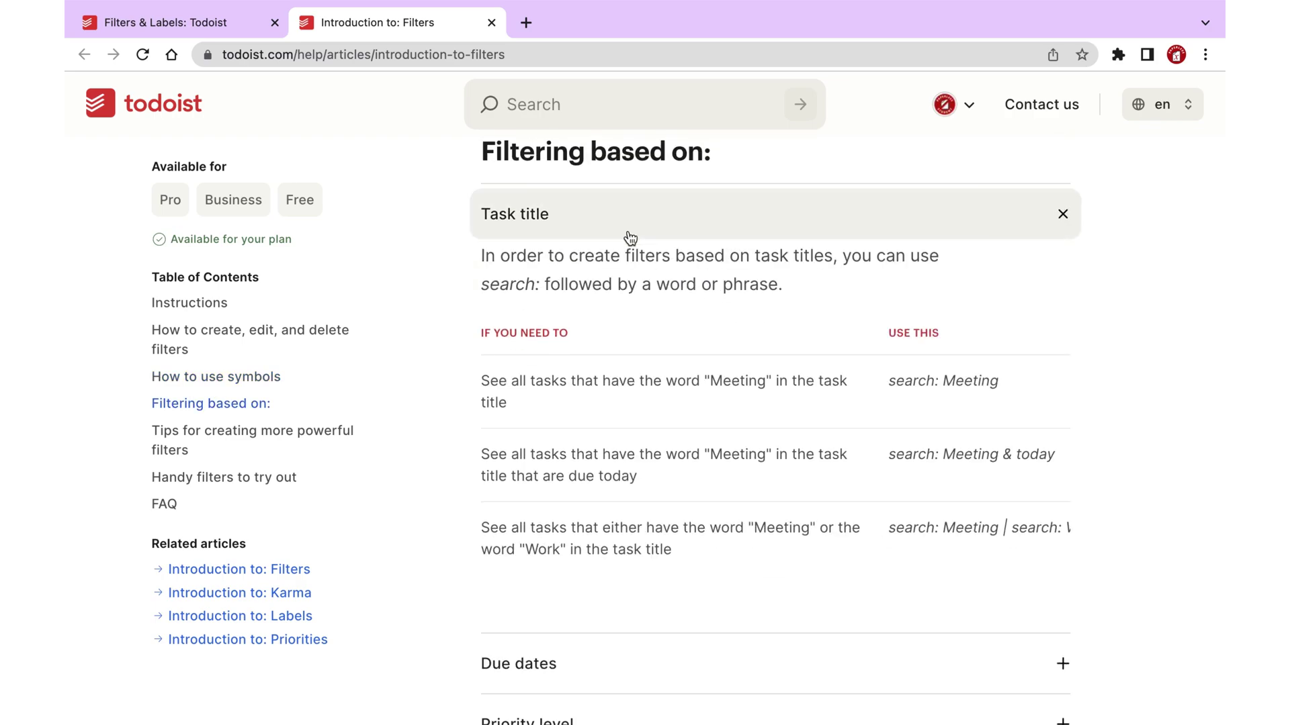
pyautogui.scroll(-1, 670, 446)
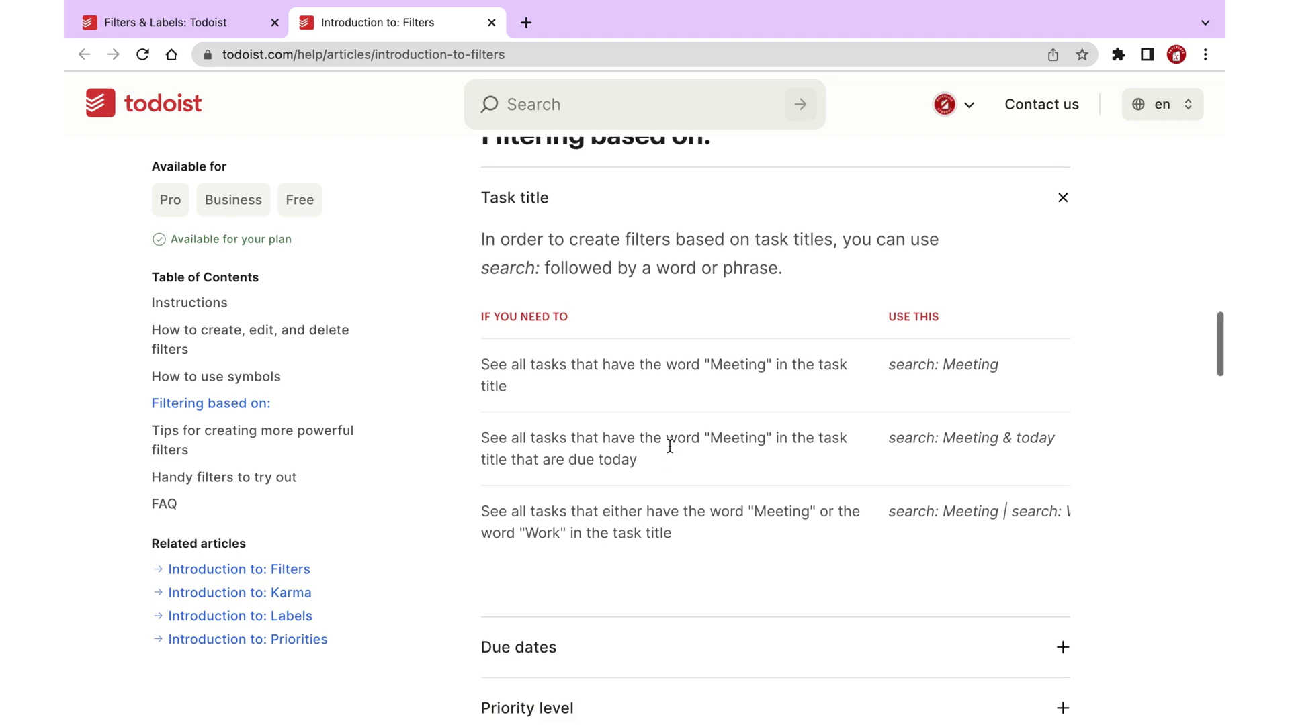
pyautogui.scroll(-3, 669, 447)
pyautogui.click(672, 457)
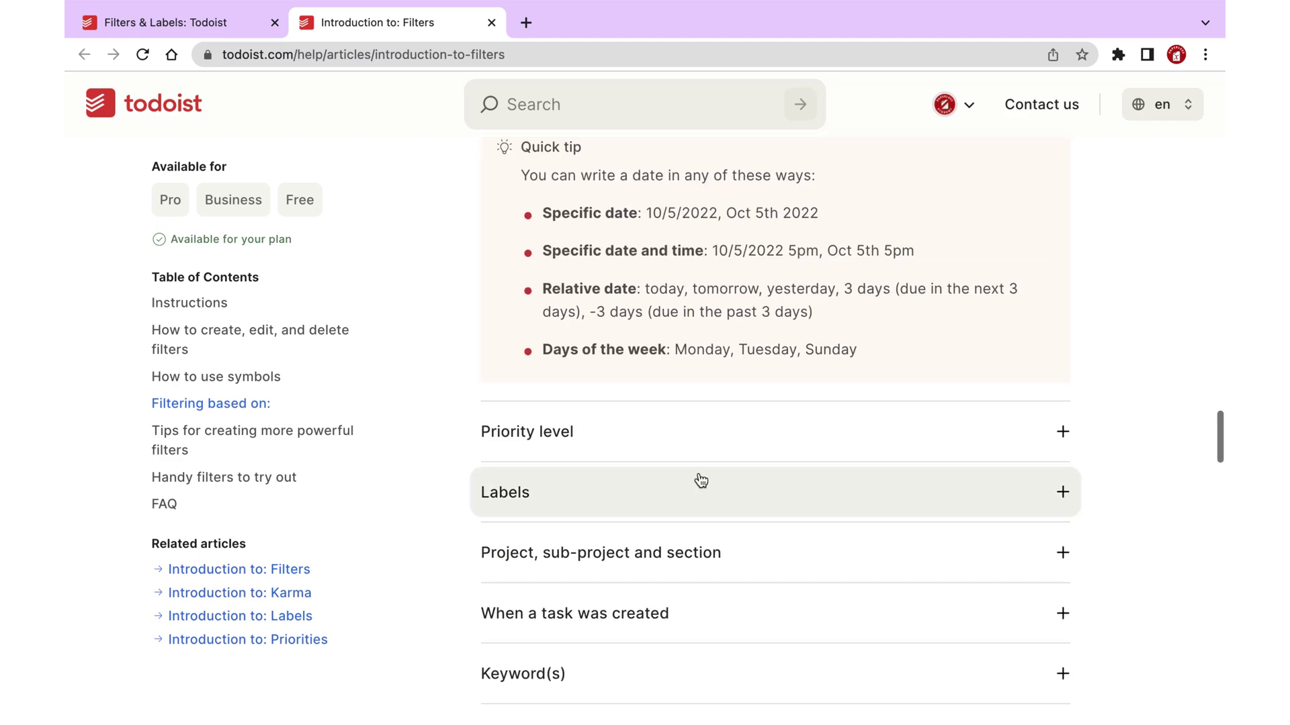
pyautogui.click(702, 433)
pyautogui.scroll(2, 704, 436)
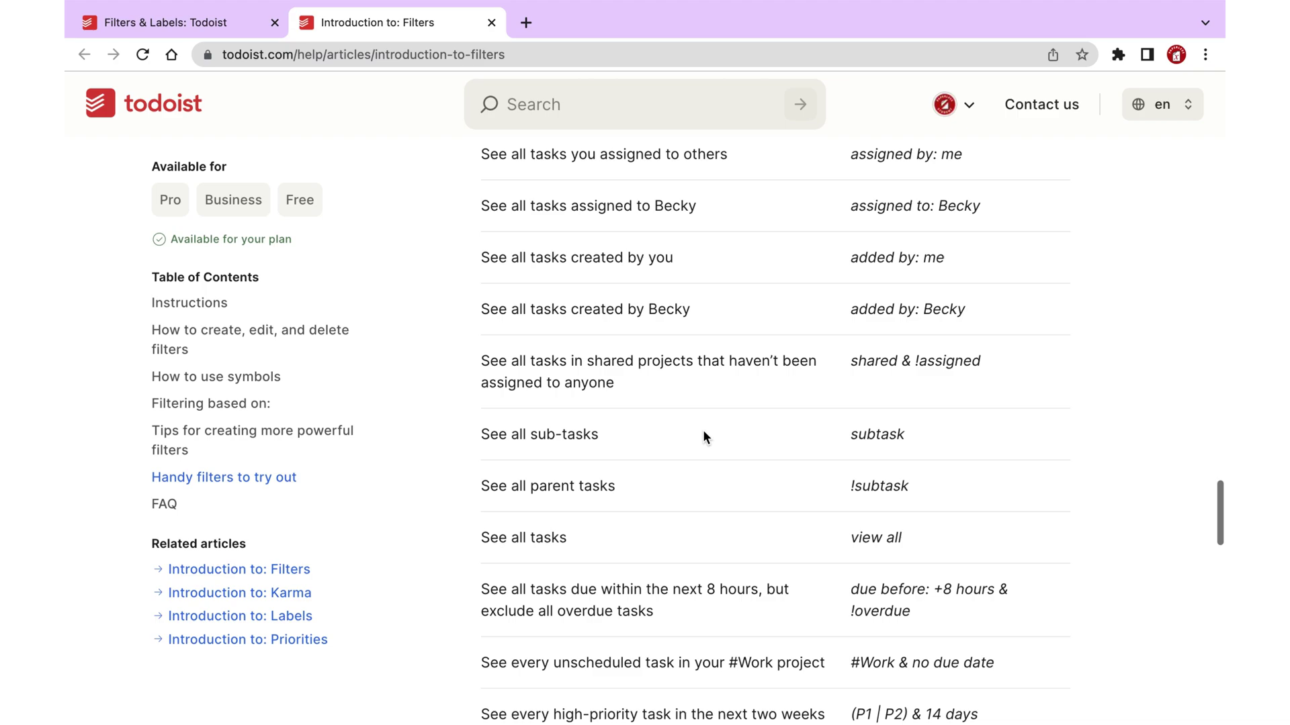
pyautogui.scroll(-5, 703, 435)
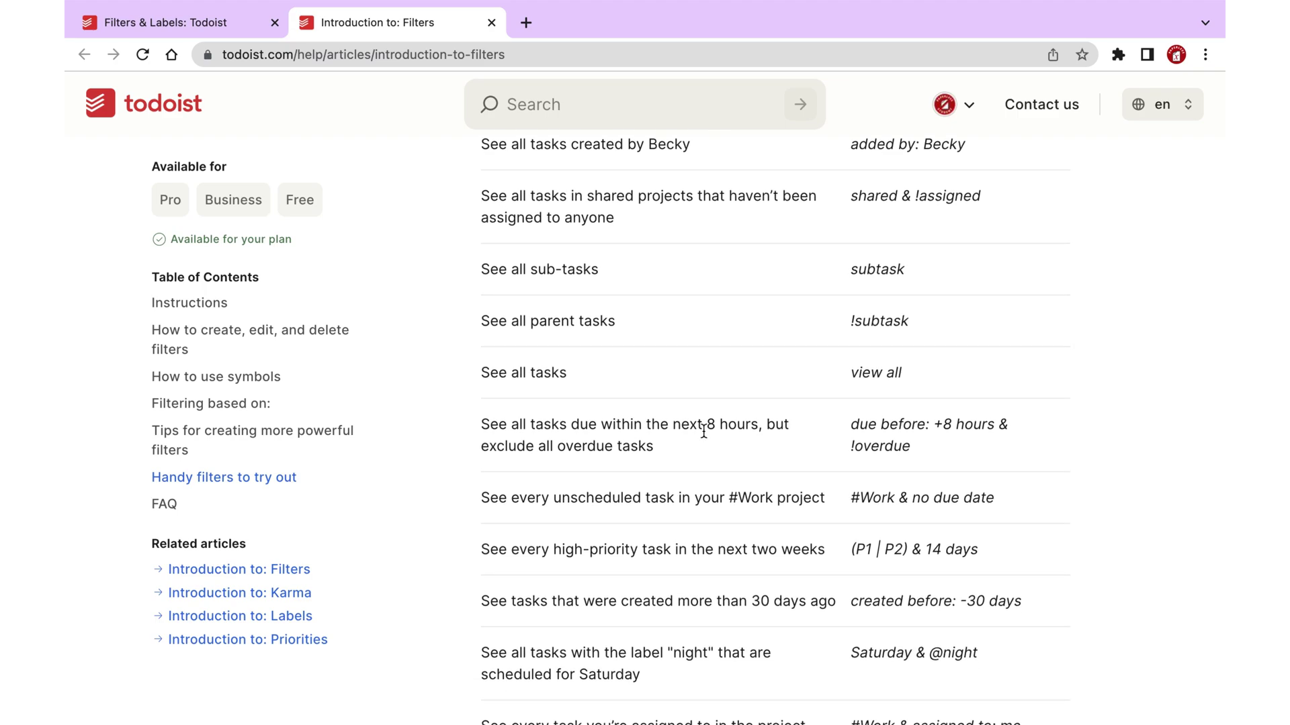
pyautogui.scroll(-5, 703, 432)
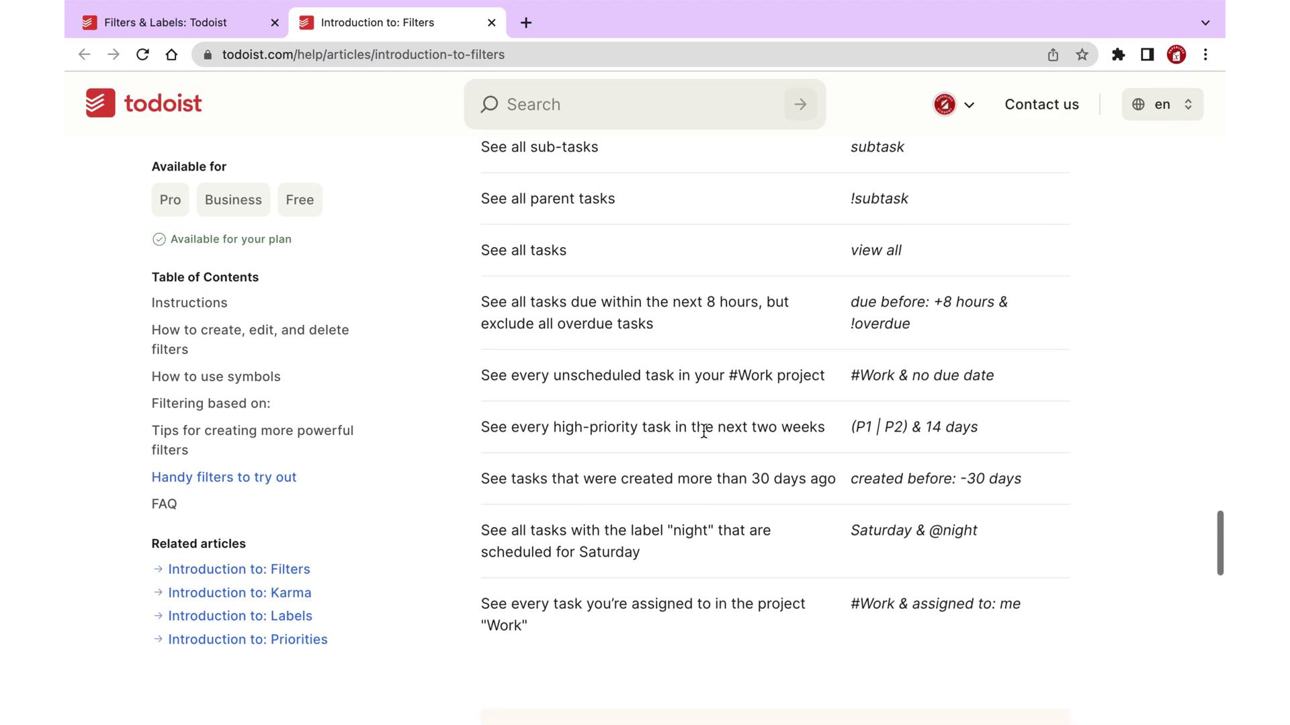
pyautogui.scroll(1, 703, 431)
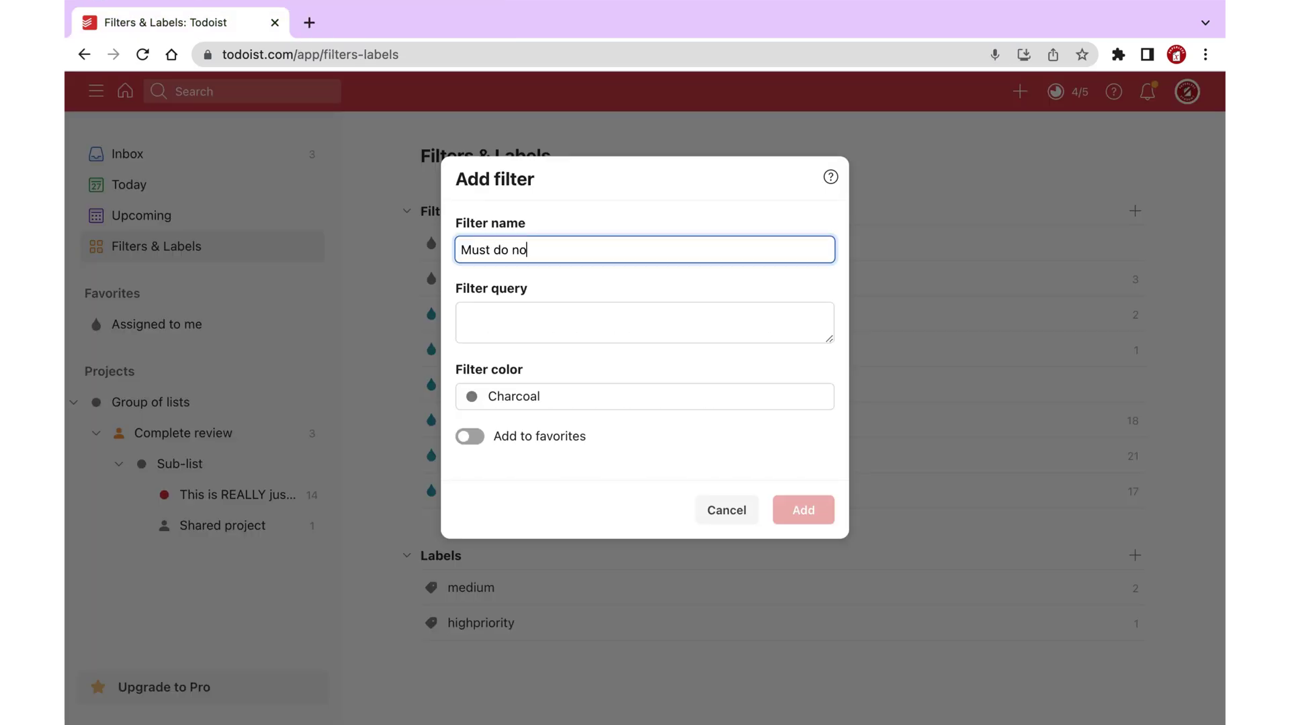
# Edit the filter query and set the filter colour to Salmon.
pyautogui.click(477, 325)
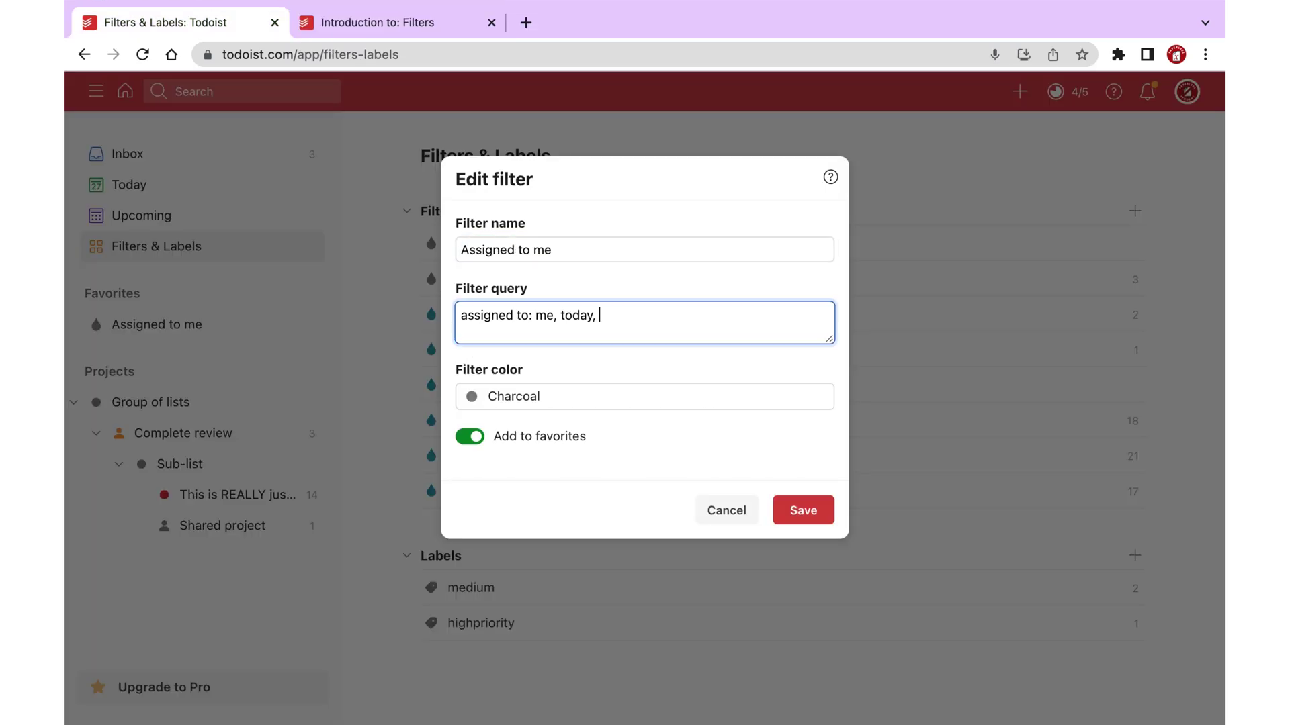
pyautogui.click(547, 410)
pyautogui.scroll(-2, 518, 534)
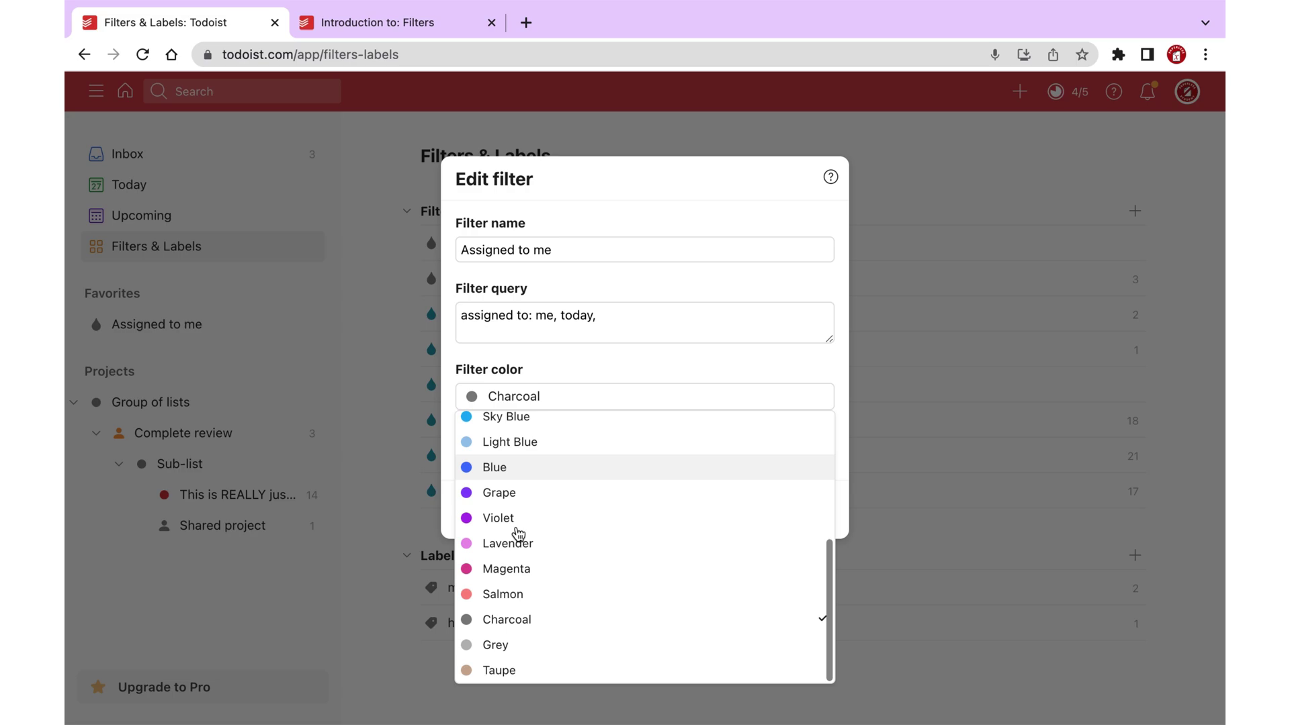
pyautogui.click(495, 594)
pyautogui.click(641, 325)
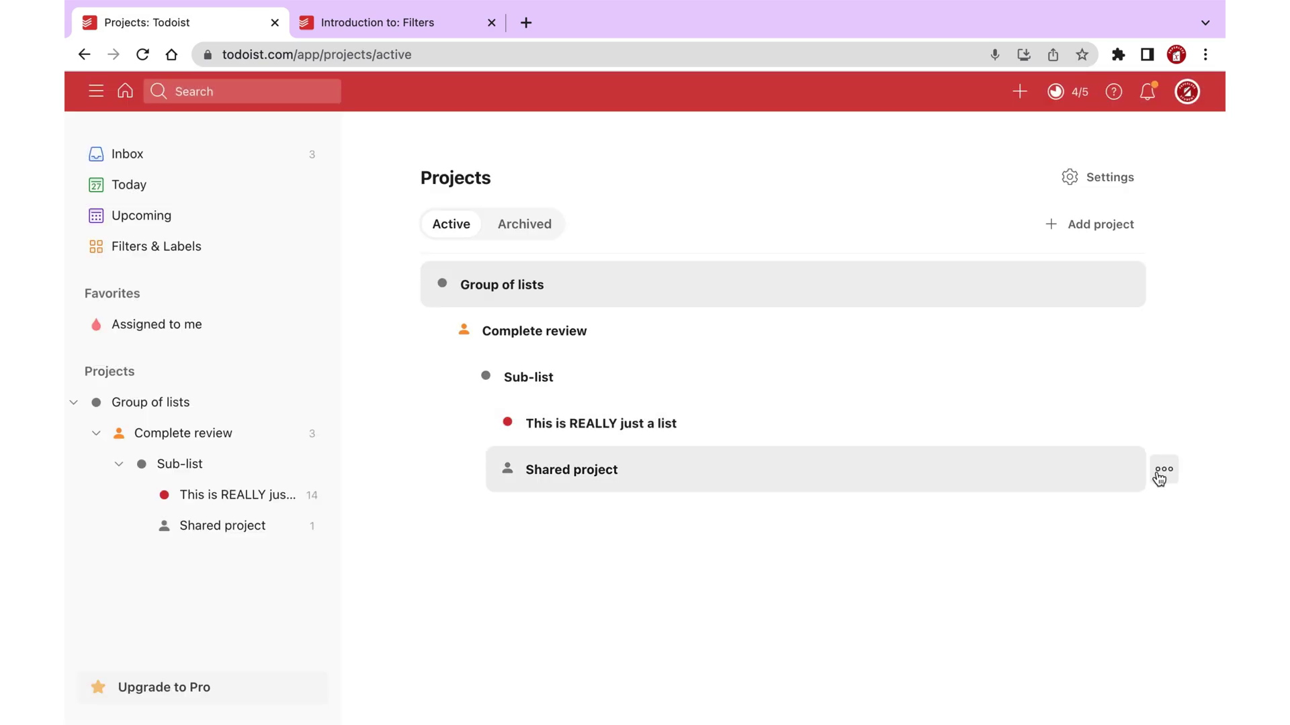
pyautogui.click(1161, 473)
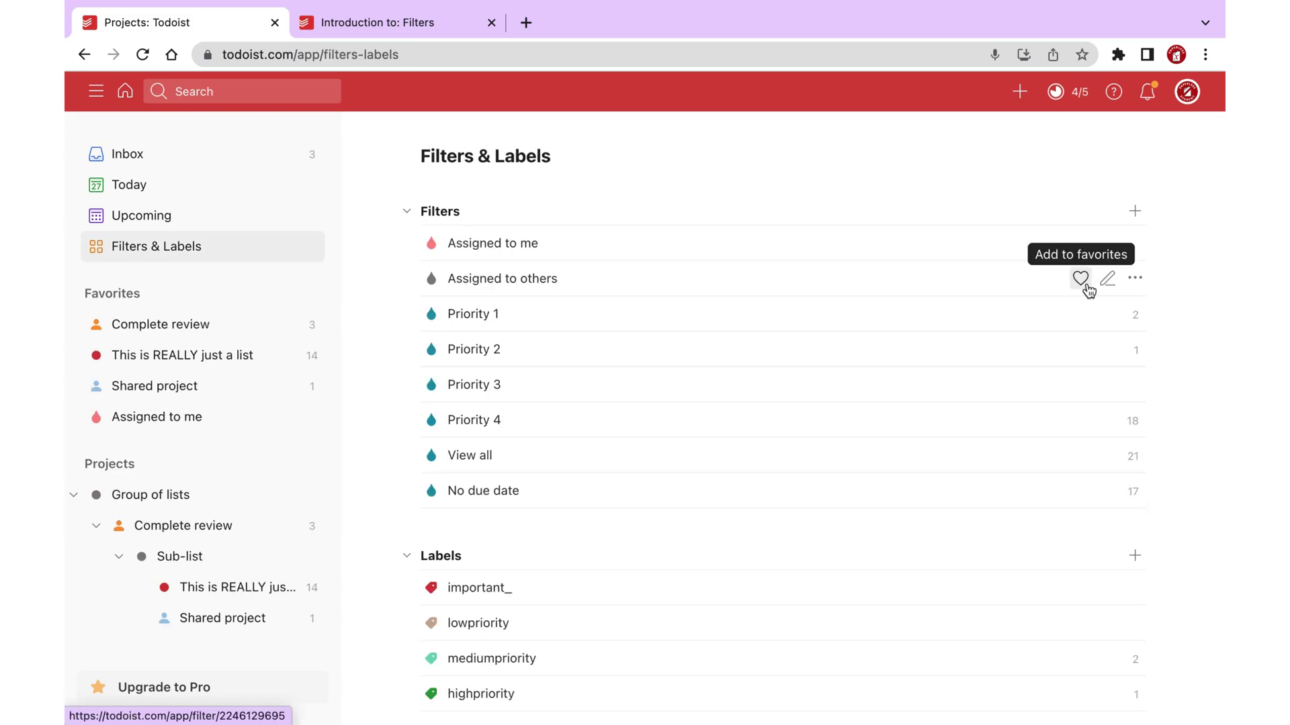
pyautogui.scroll(-3, 1081, 521)
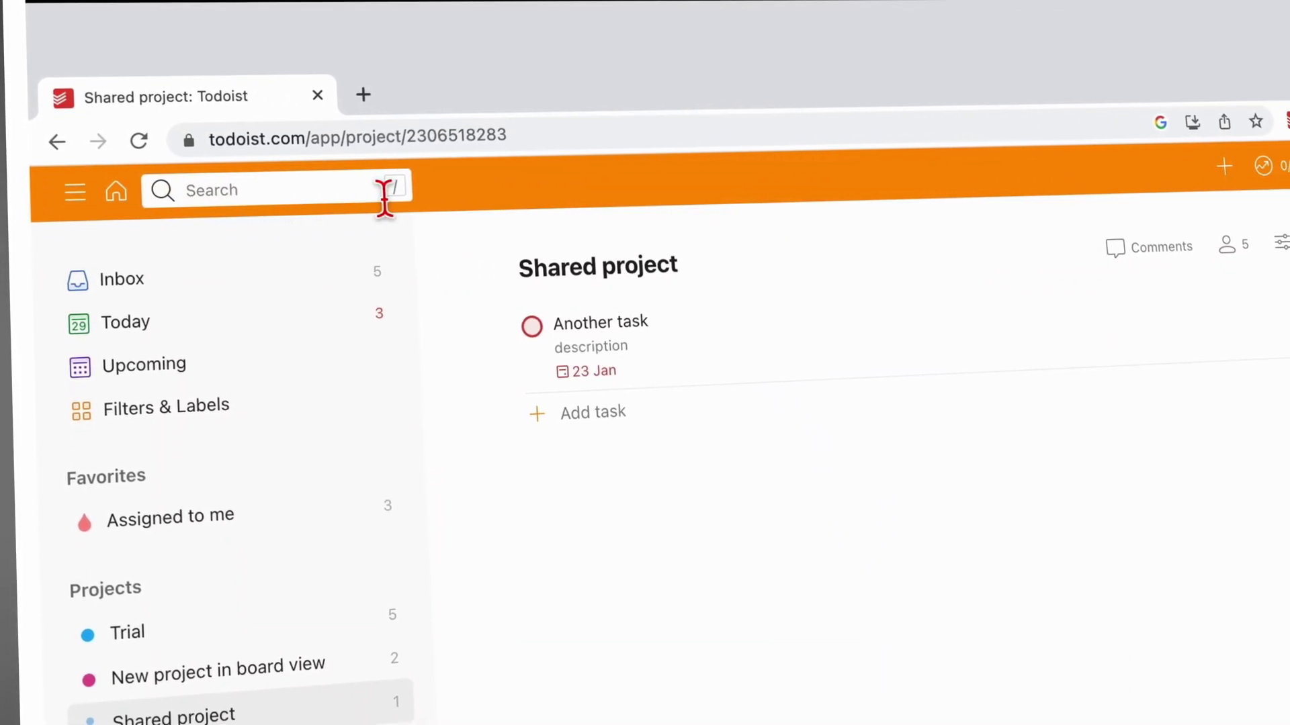
# Search for 'Trial' and view the full results, checking both the Comments and Tasks tabs.
pyautogui.click(360, 183)
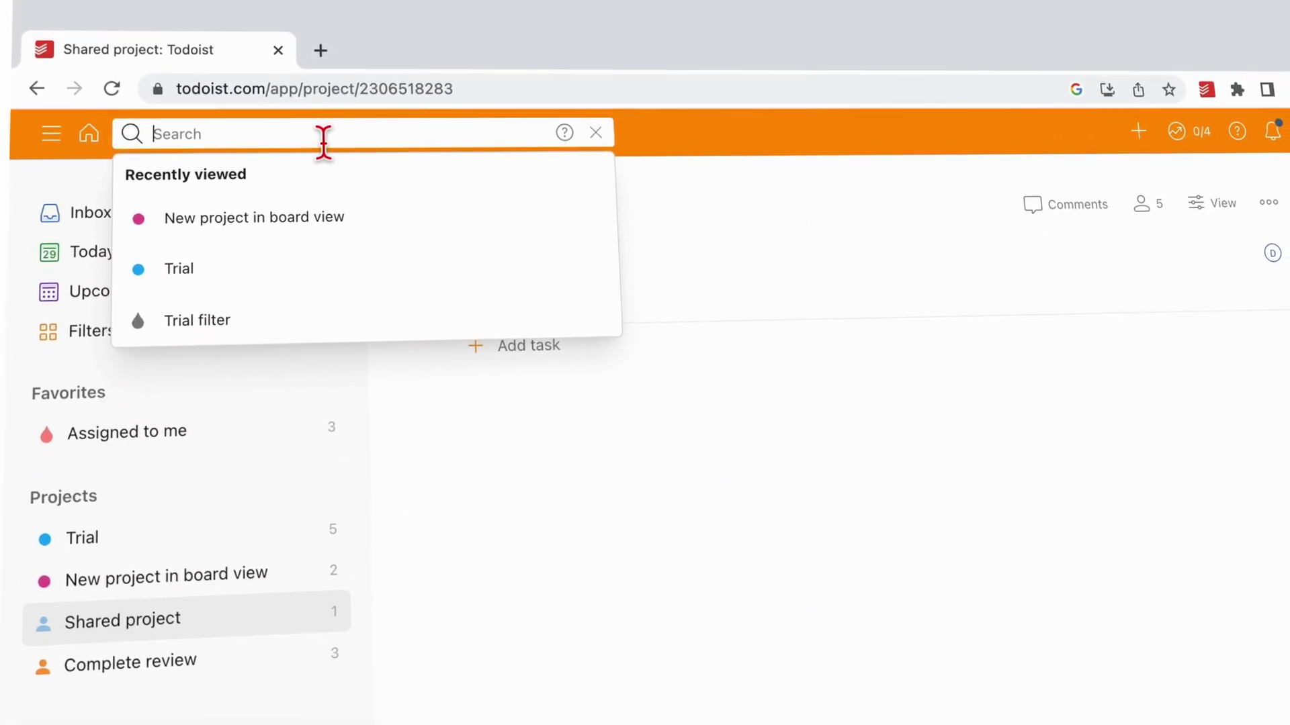
pyautogui.write('Trial')
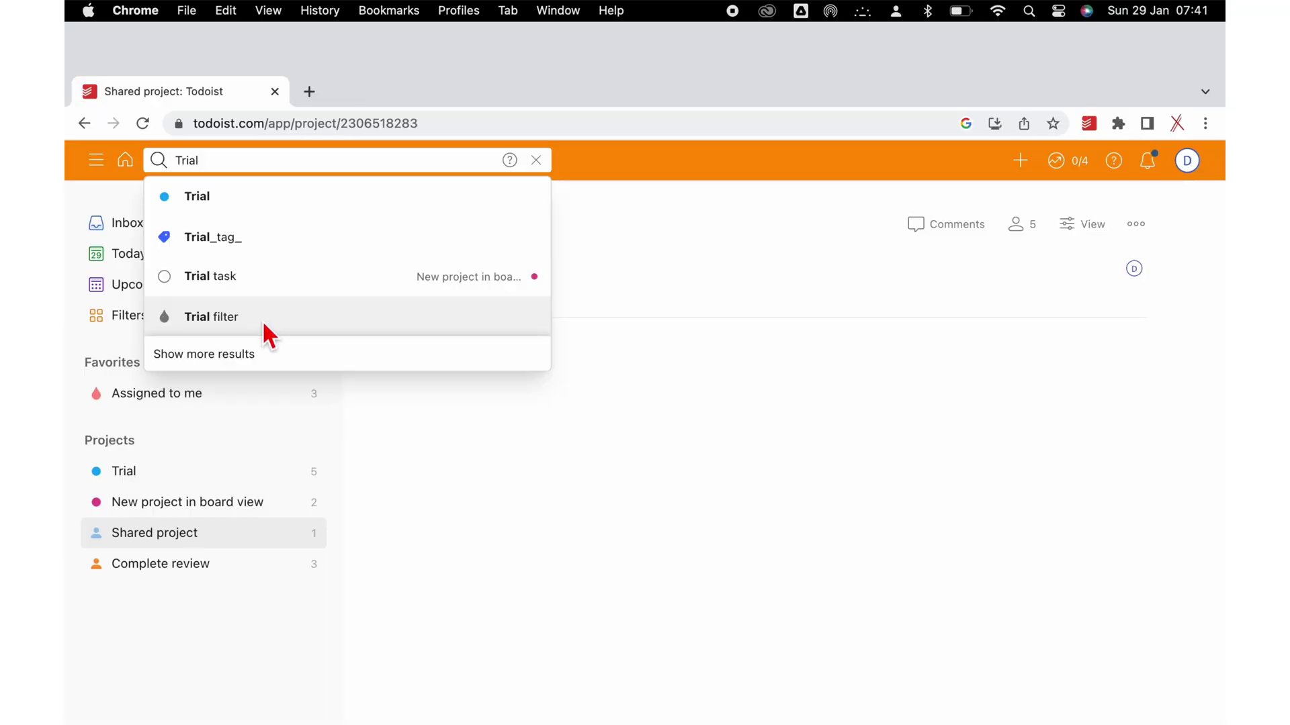
pyautogui.click(252, 356)
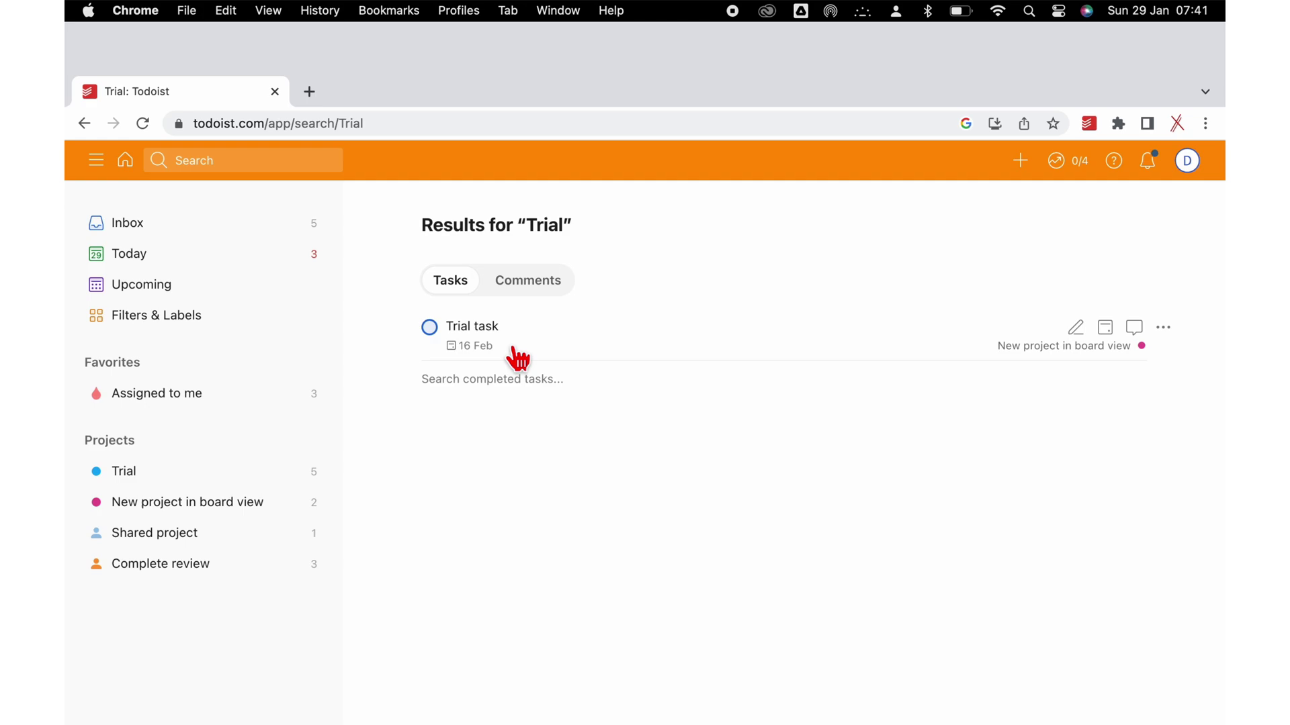
pyautogui.click(533, 296)
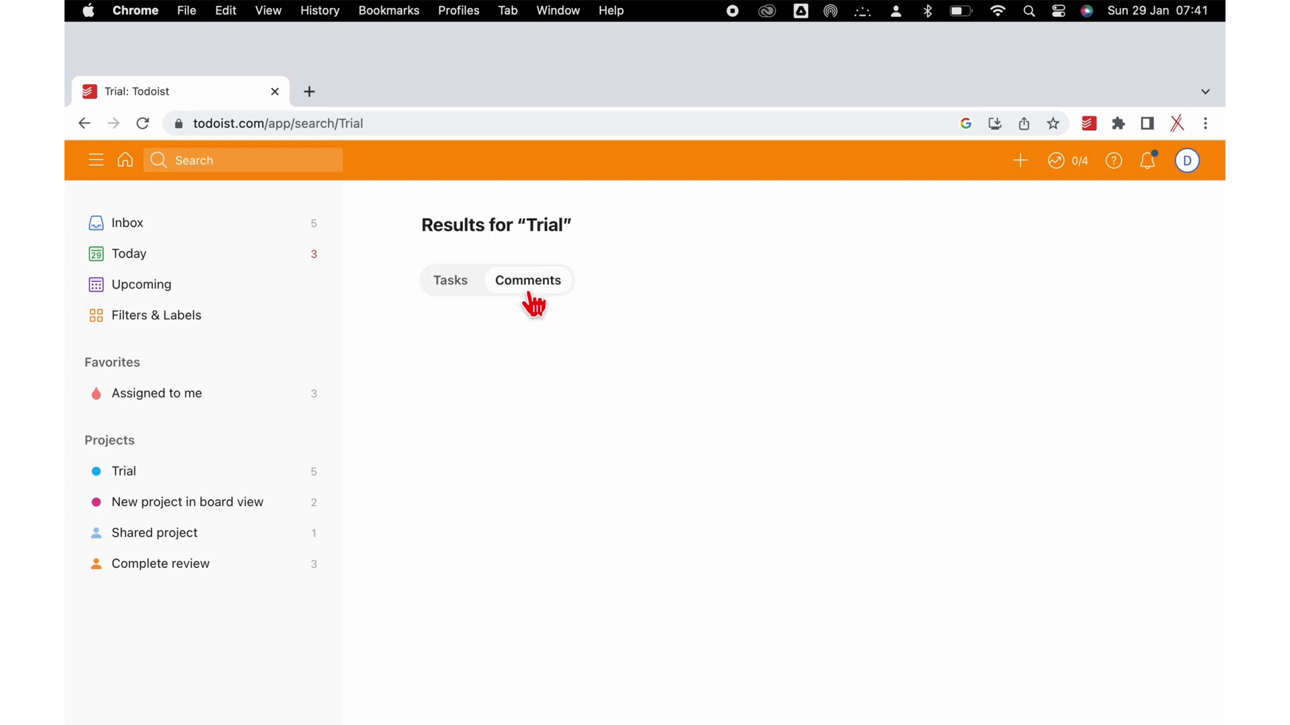
pyautogui.click(473, 289)
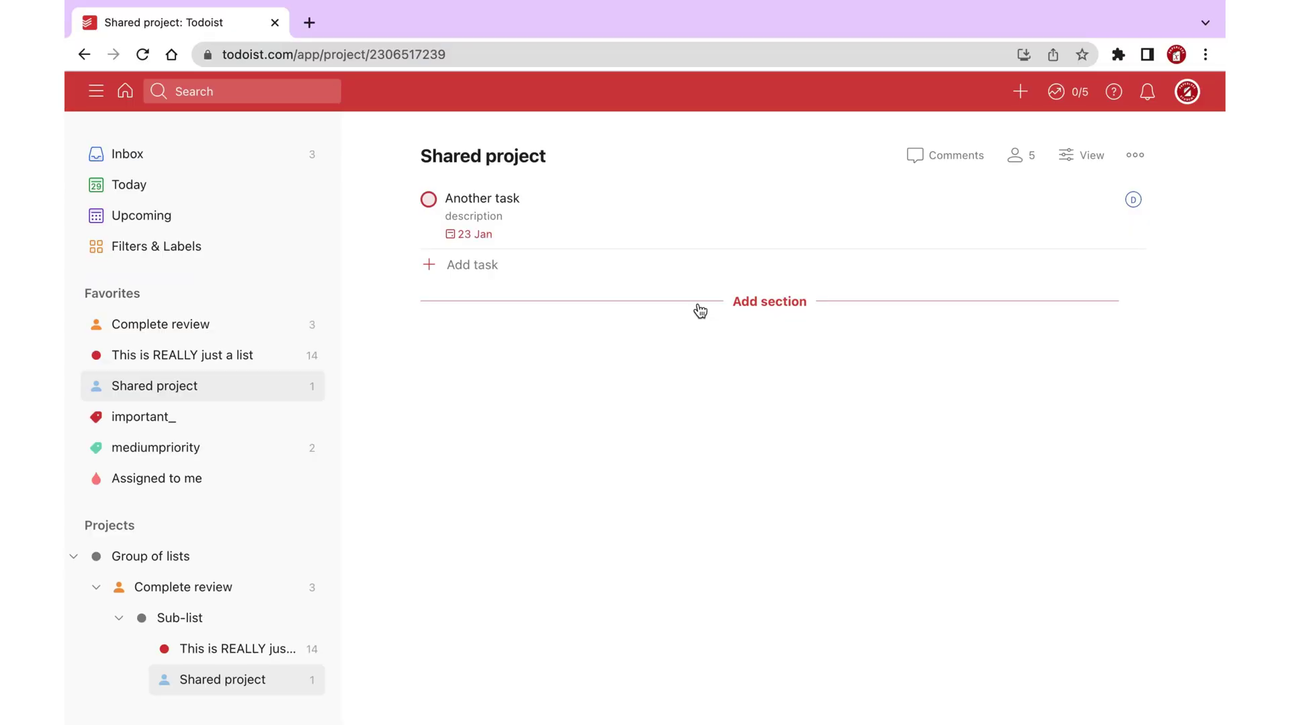
# Read the search help page, then search for 'Tria' again.
pyautogui.click(282, 89)
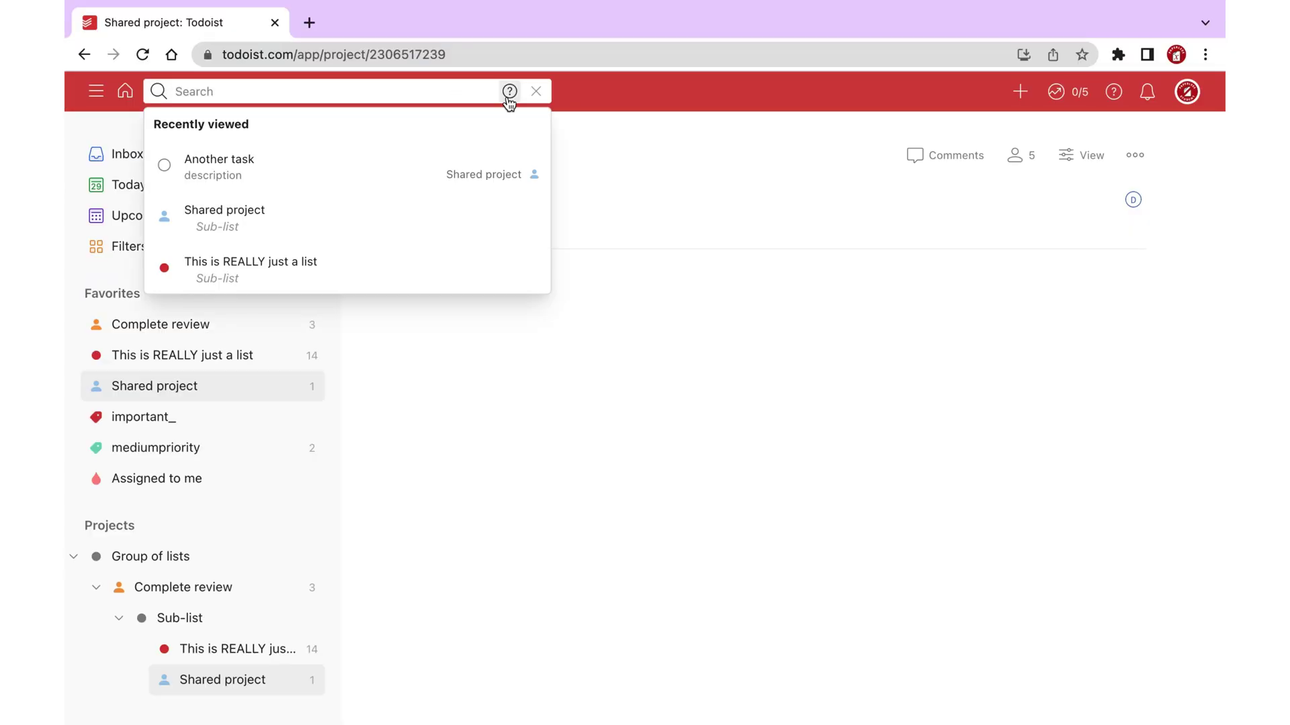
pyautogui.click(506, 88)
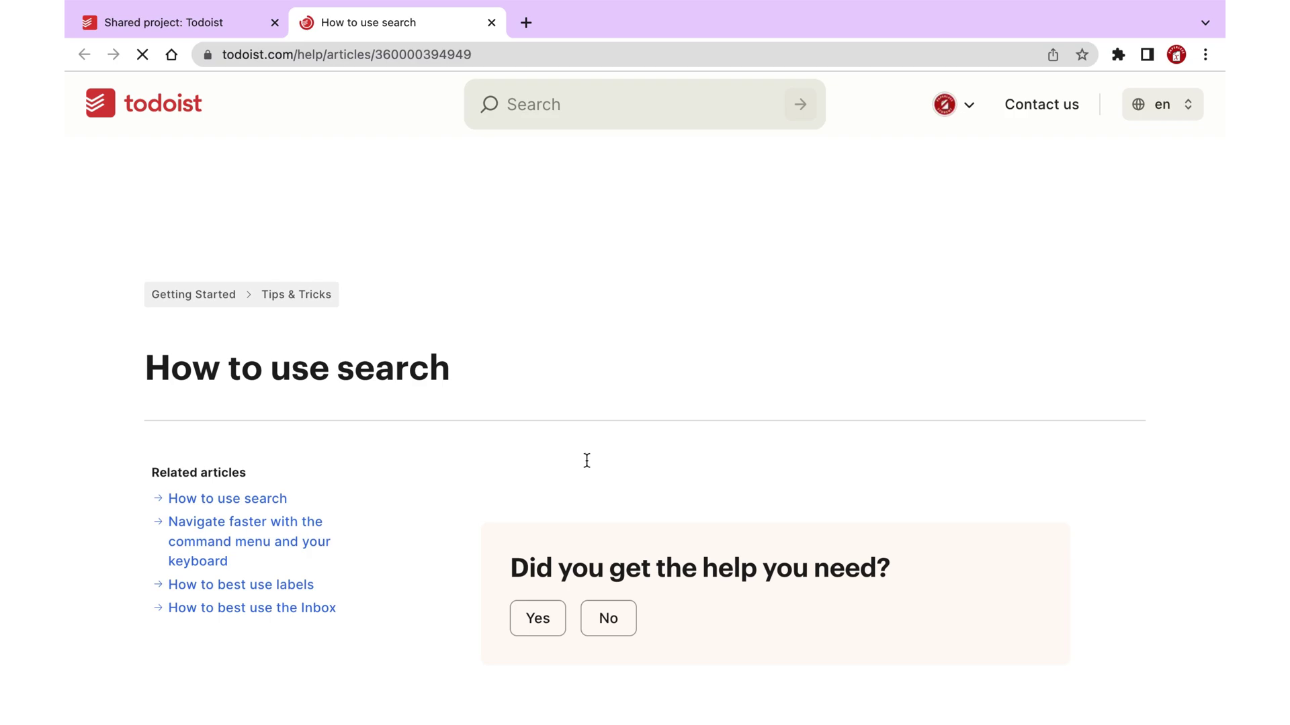
pyautogui.scroll(-5, 590, 469)
pyautogui.scroll(-15, 592, 470)
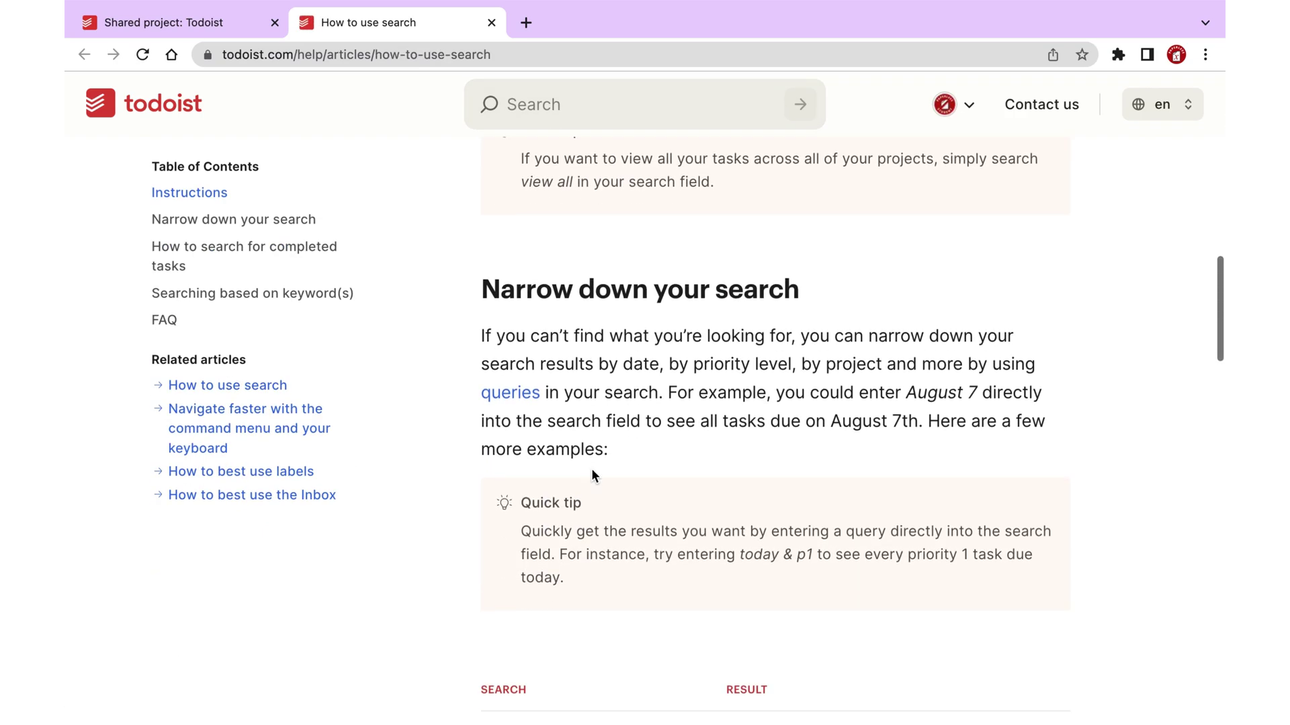
pyautogui.scroll(-3, 591, 469)
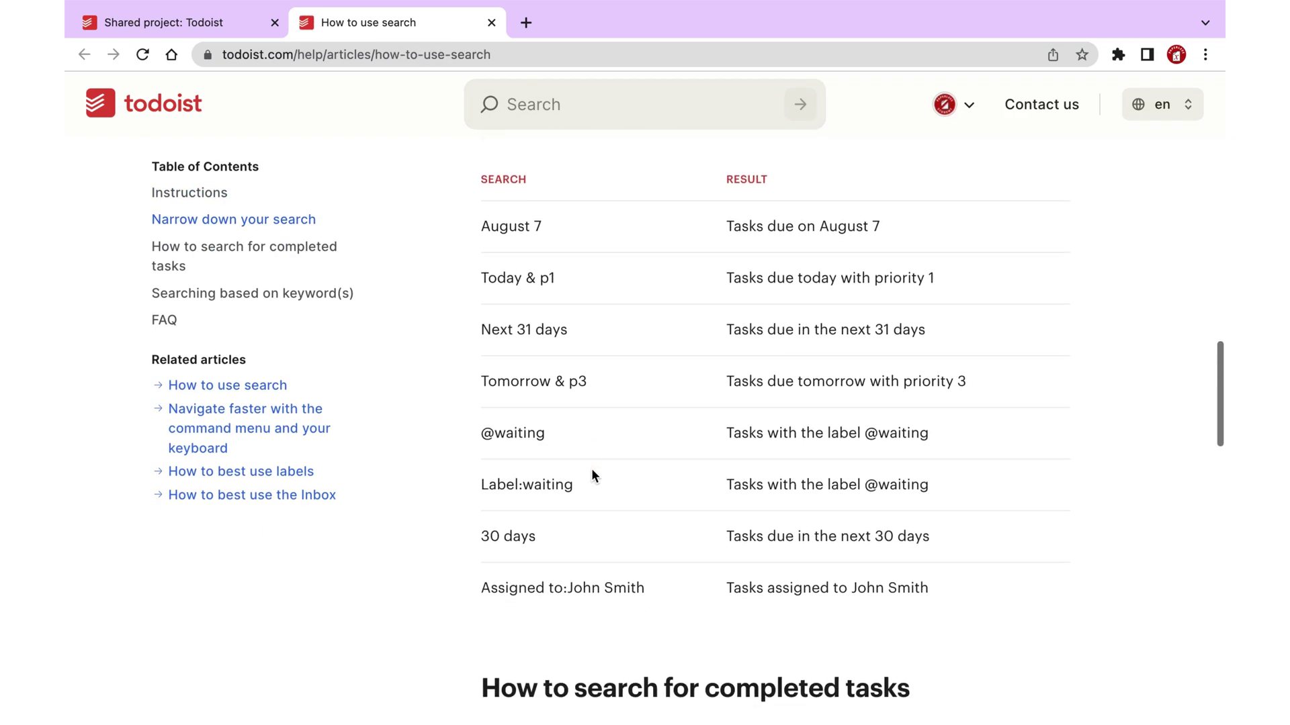
pyautogui.scroll(-7, 591, 469)
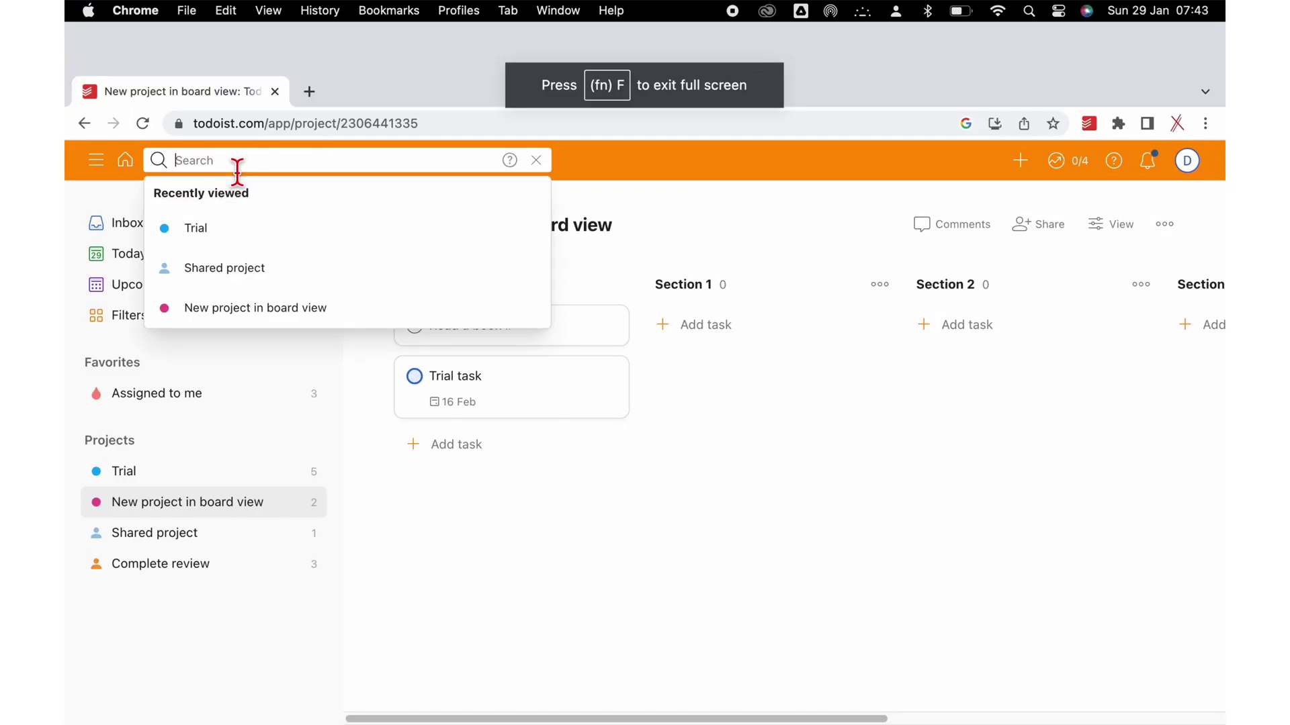
pyautogui.write('T')
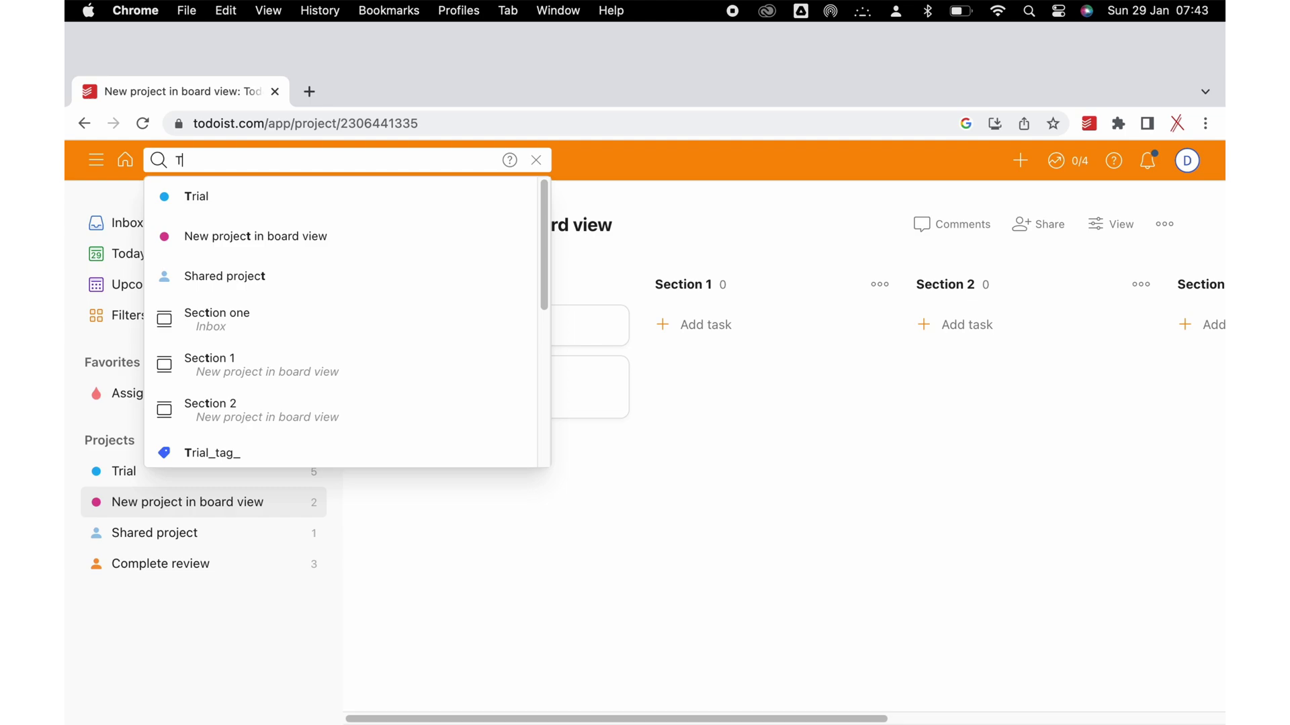
pyautogui.write('ria')
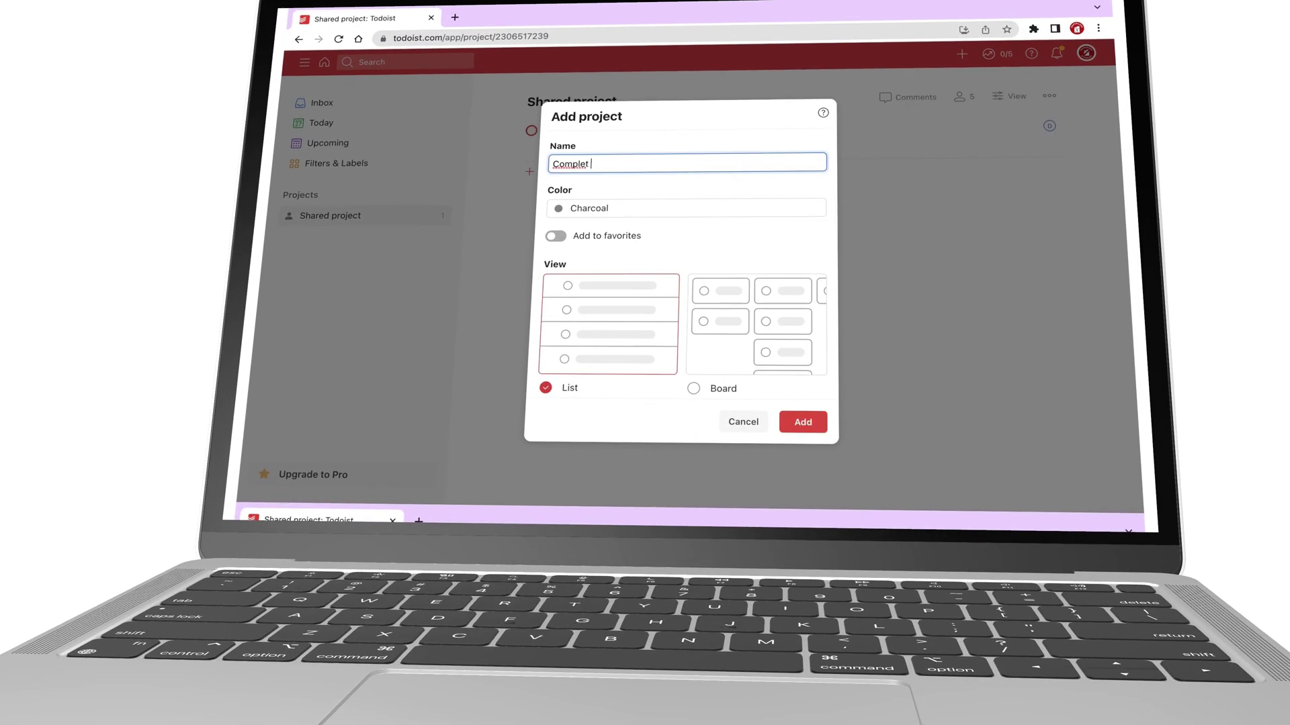
# Choose Orange as the project colour and start a new project named 'Complete review'.
pyautogui.click(642, 210)
pyautogui.scroll(5, 578, 339)
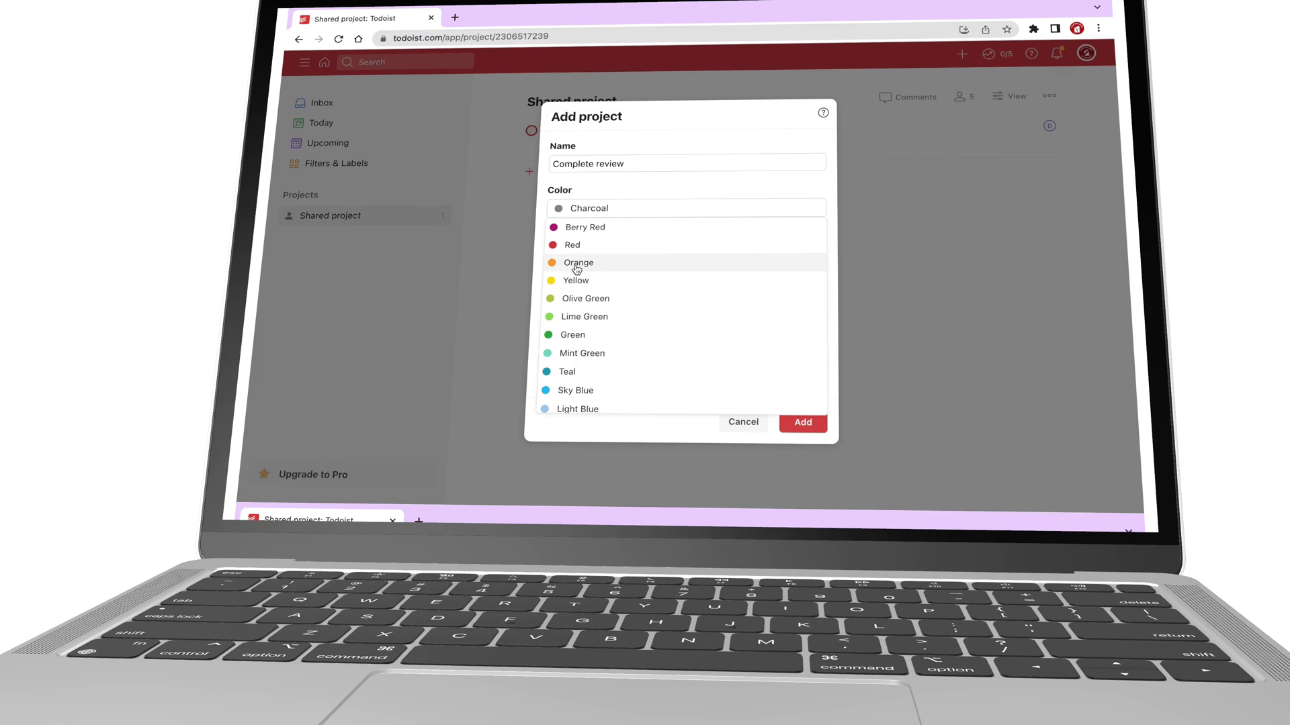
pyautogui.click(576, 263)
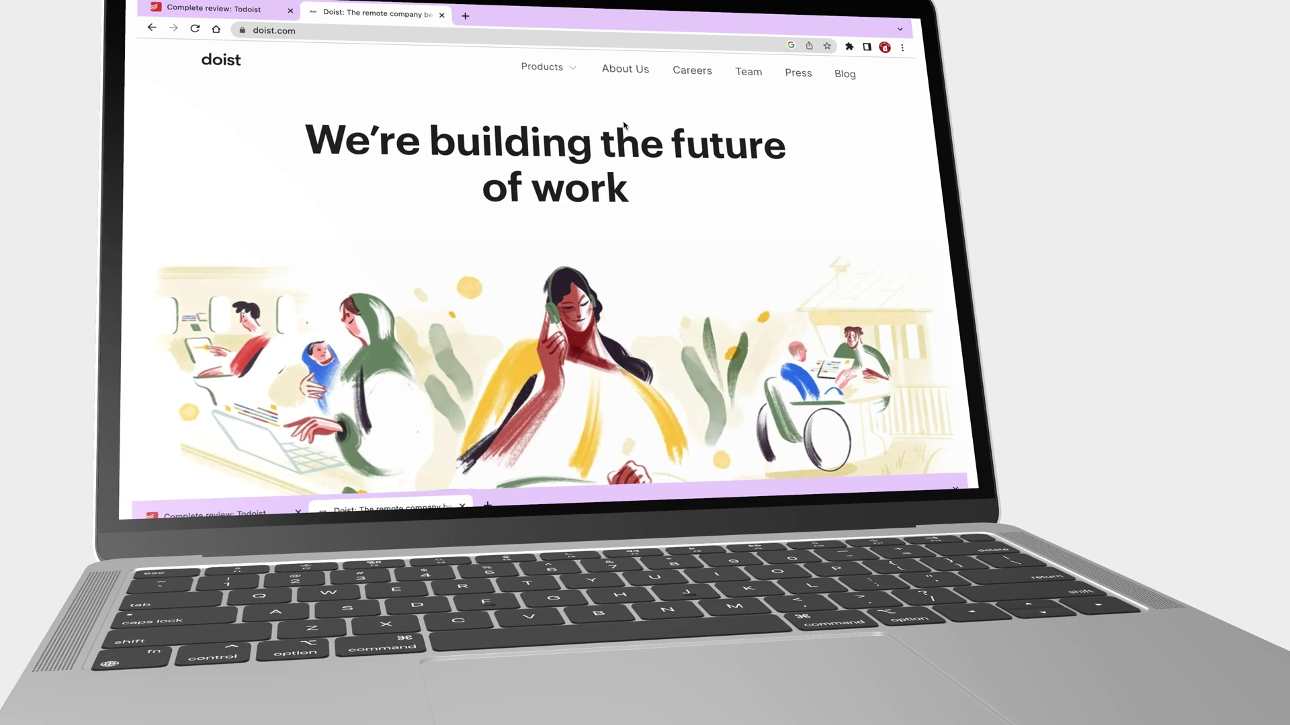
pyautogui.scroll(-5, 612, 121)
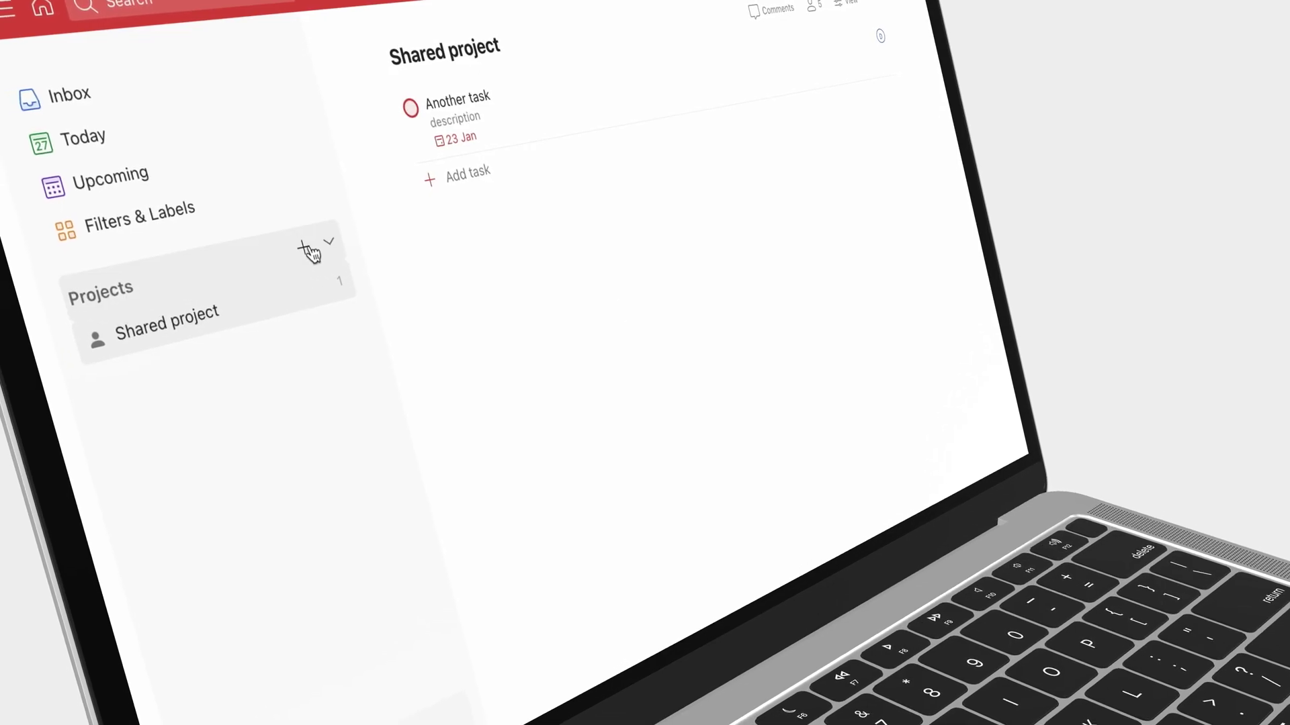
pyautogui.click(311, 250)
pyautogui.write('Complete review')
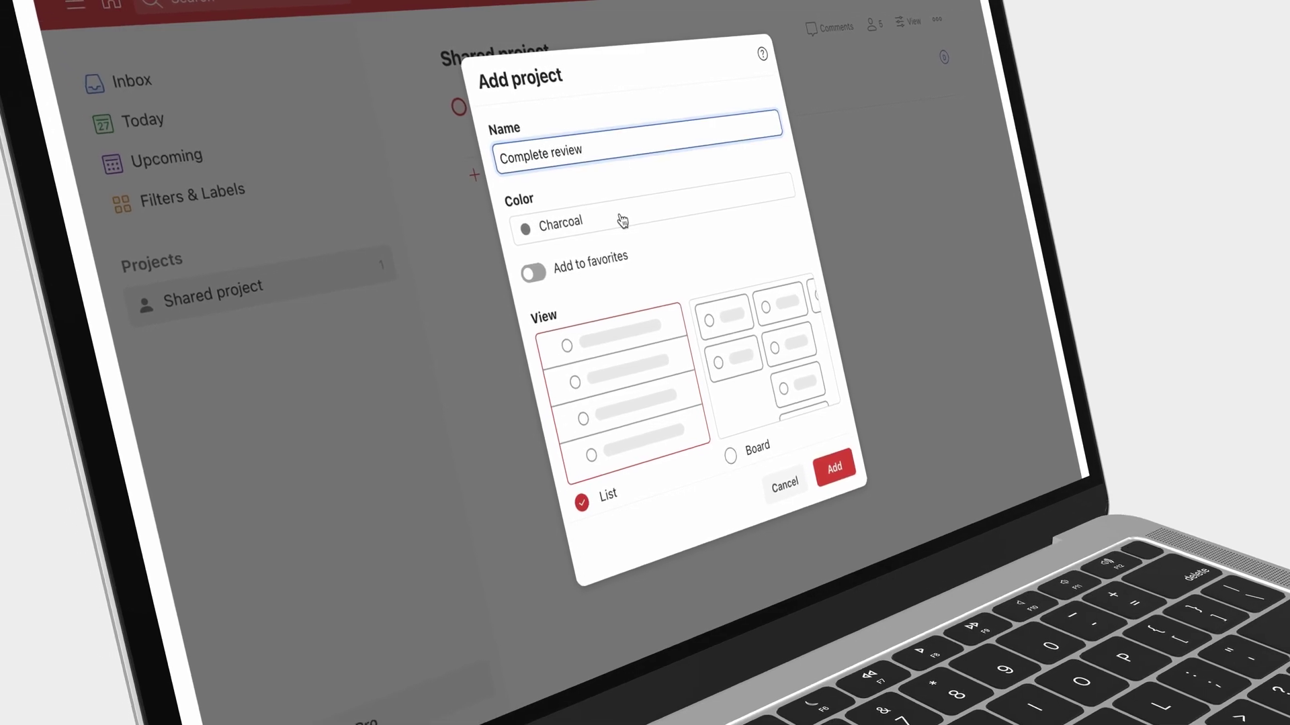